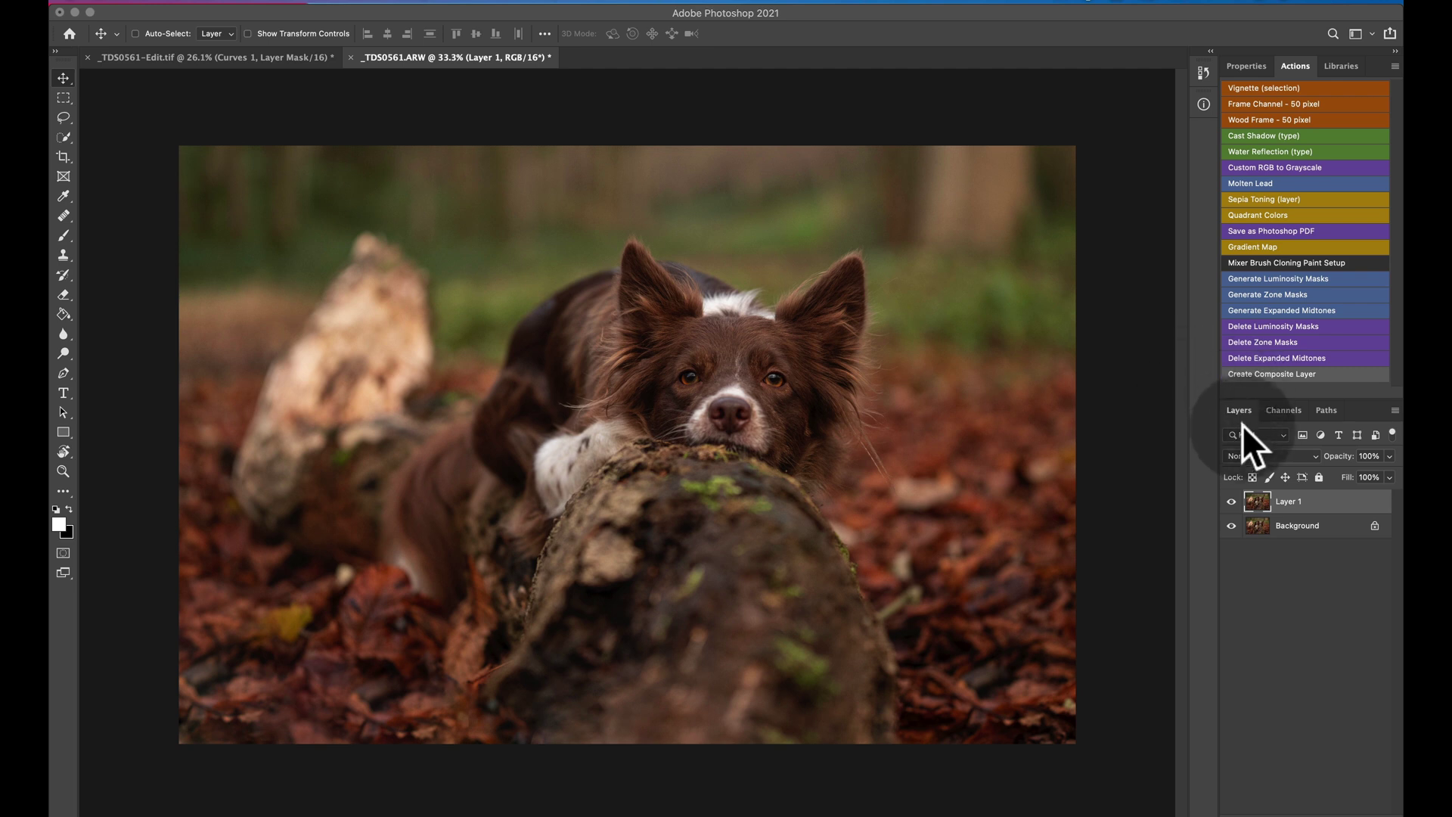
Check Layer 1's visibility, then switch the Actions panel from Button Mode to list view
{"action": "left_click", "coordinate": [1232, 501]}
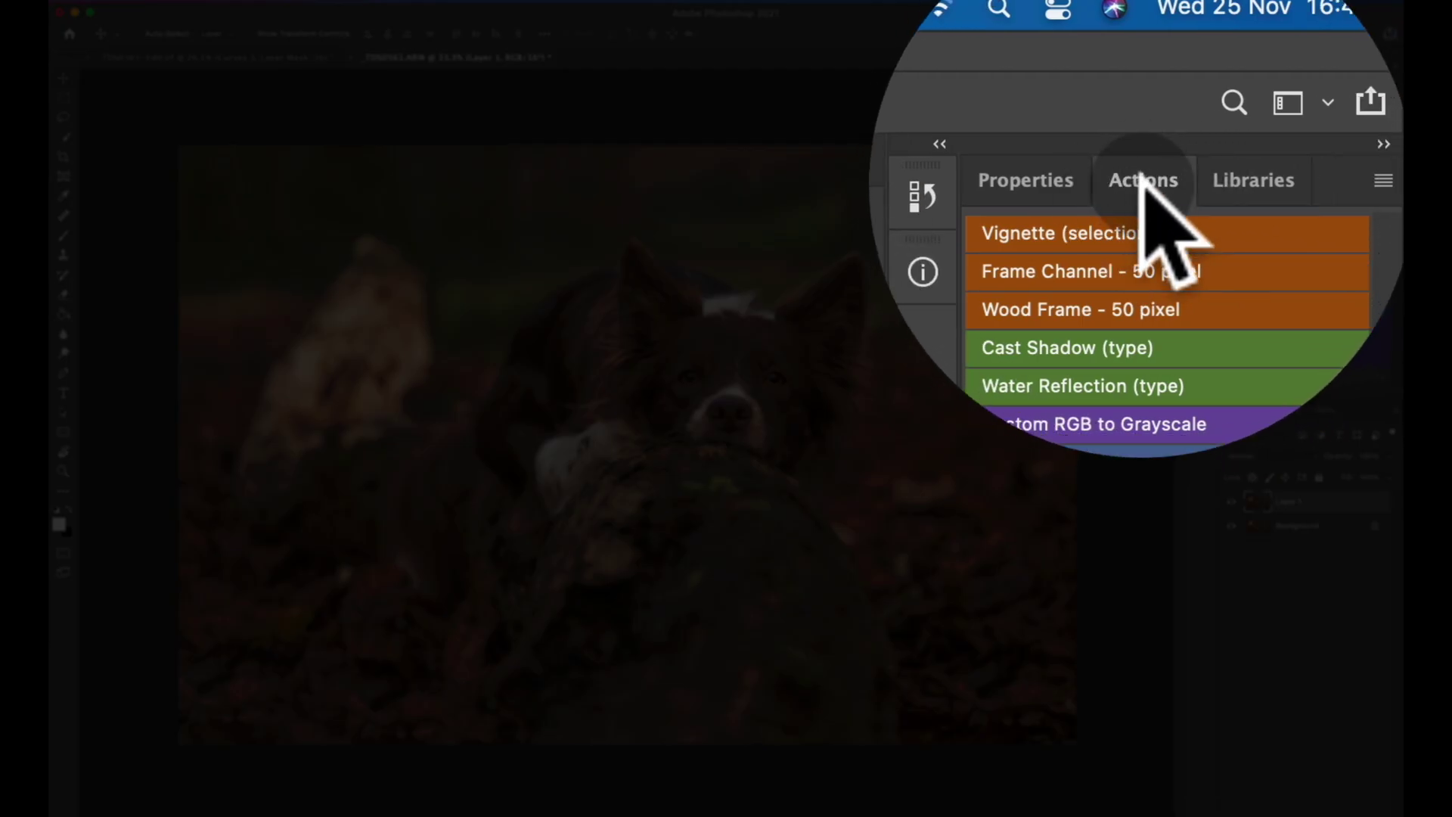
{"action": "left_click", "coordinate": [1316, 167]}
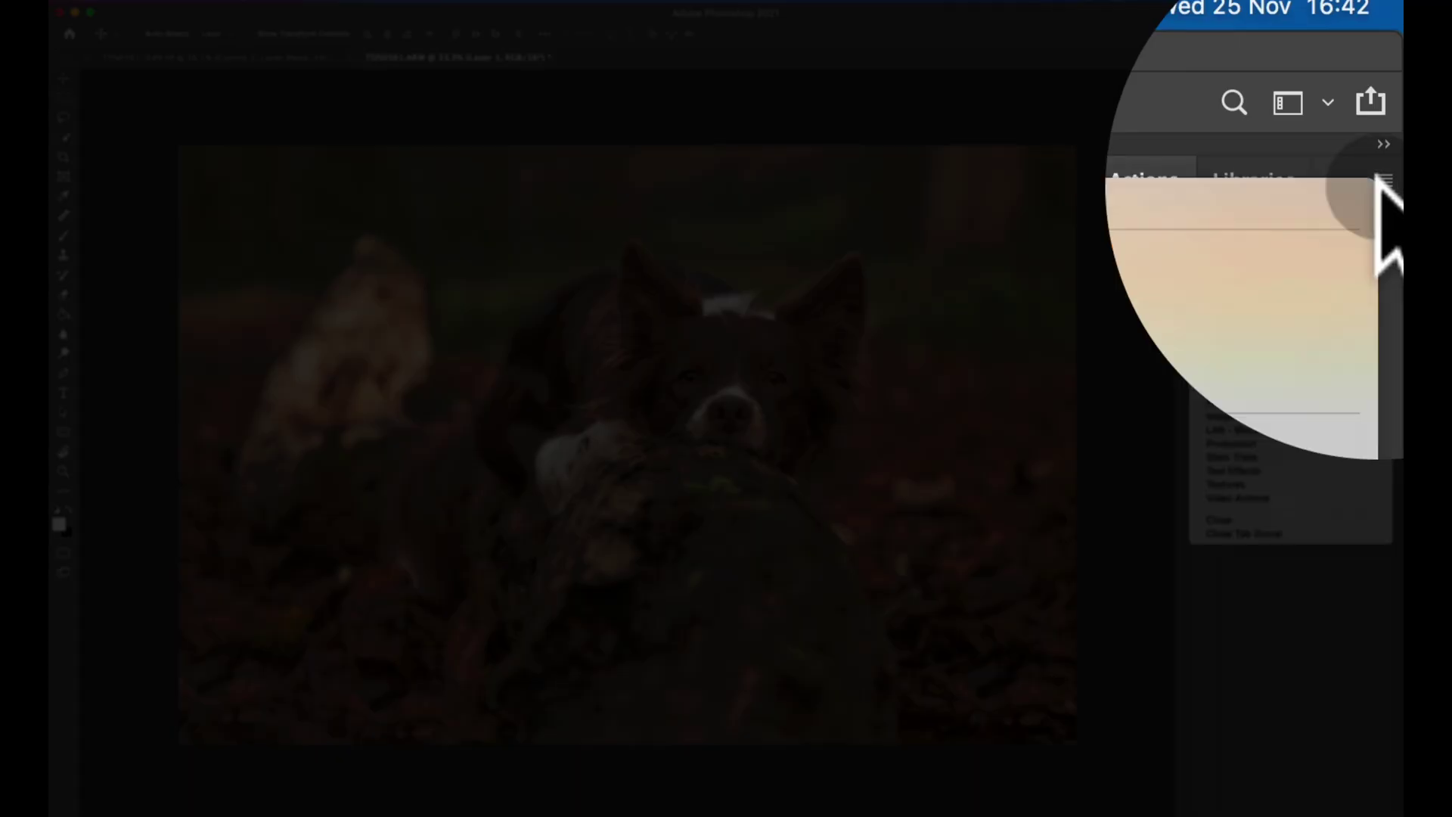
{"action": "left_click", "coordinate": [1394, 66]}
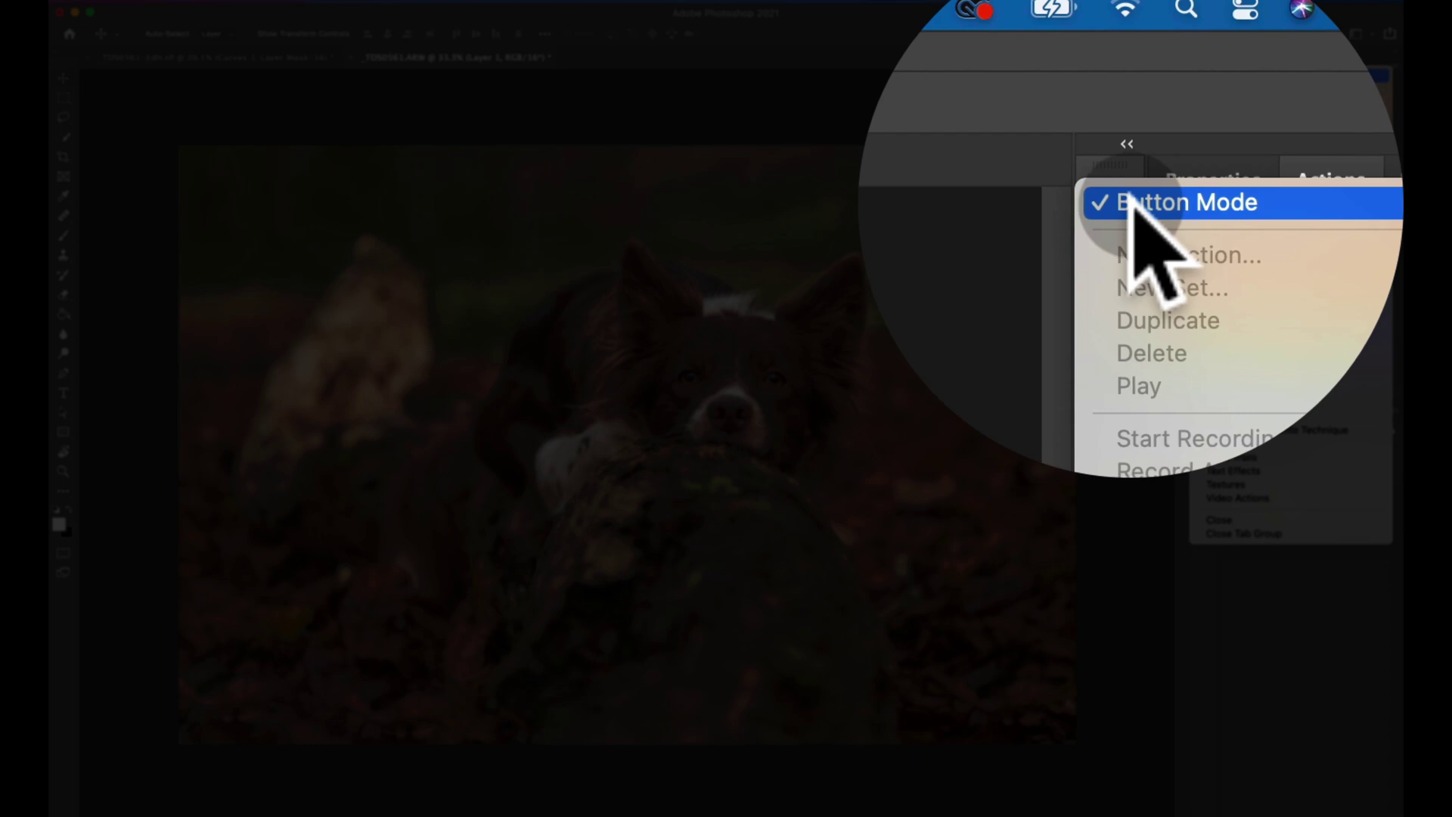
{"action": "left_click", "coordinate": [1131, 204]}
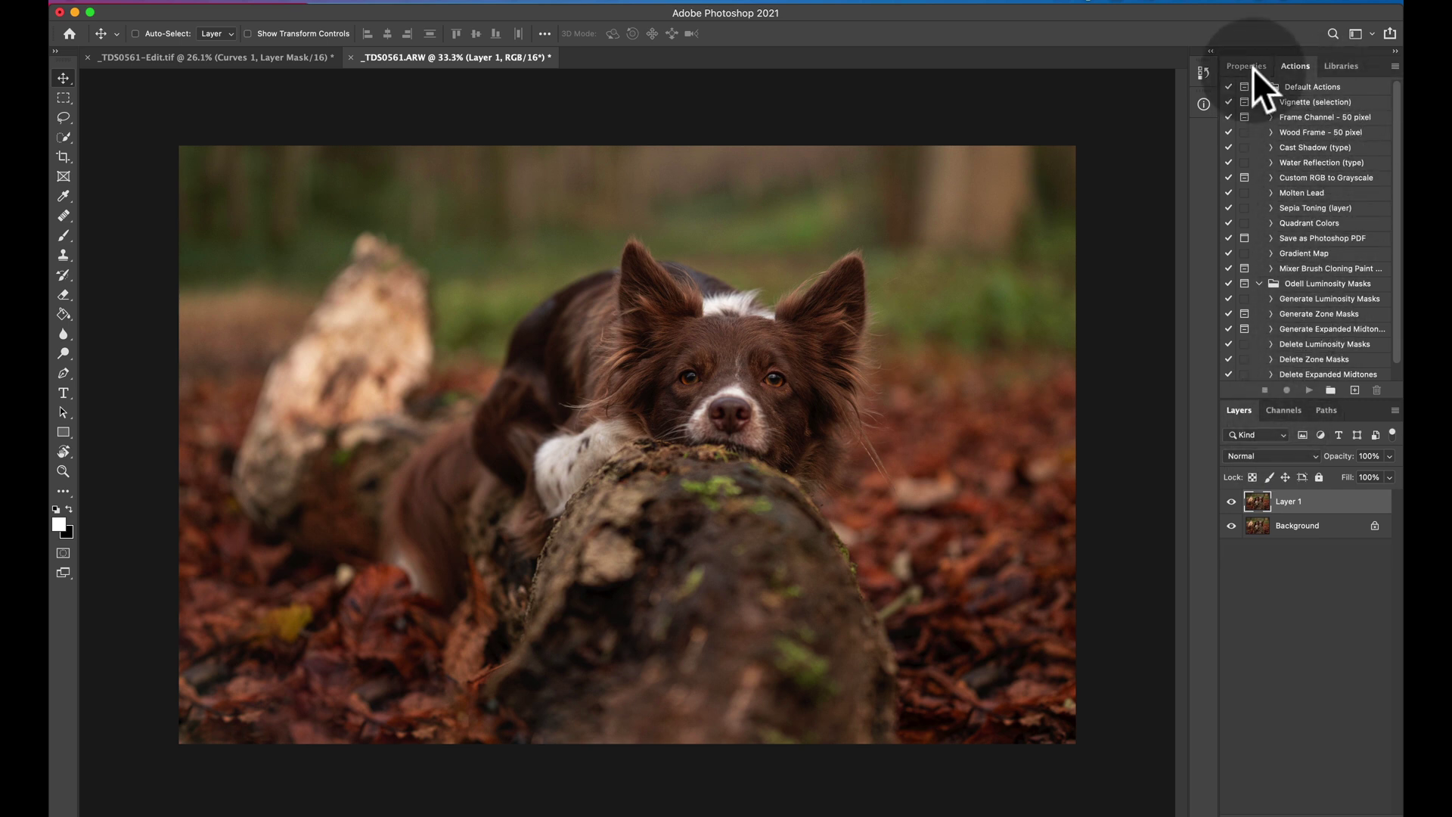
Collapse the Odell Luminosity Masks and Default Actions sets and select Default Actions
{"action": "left_click", "coordinate": [1258, 283]}
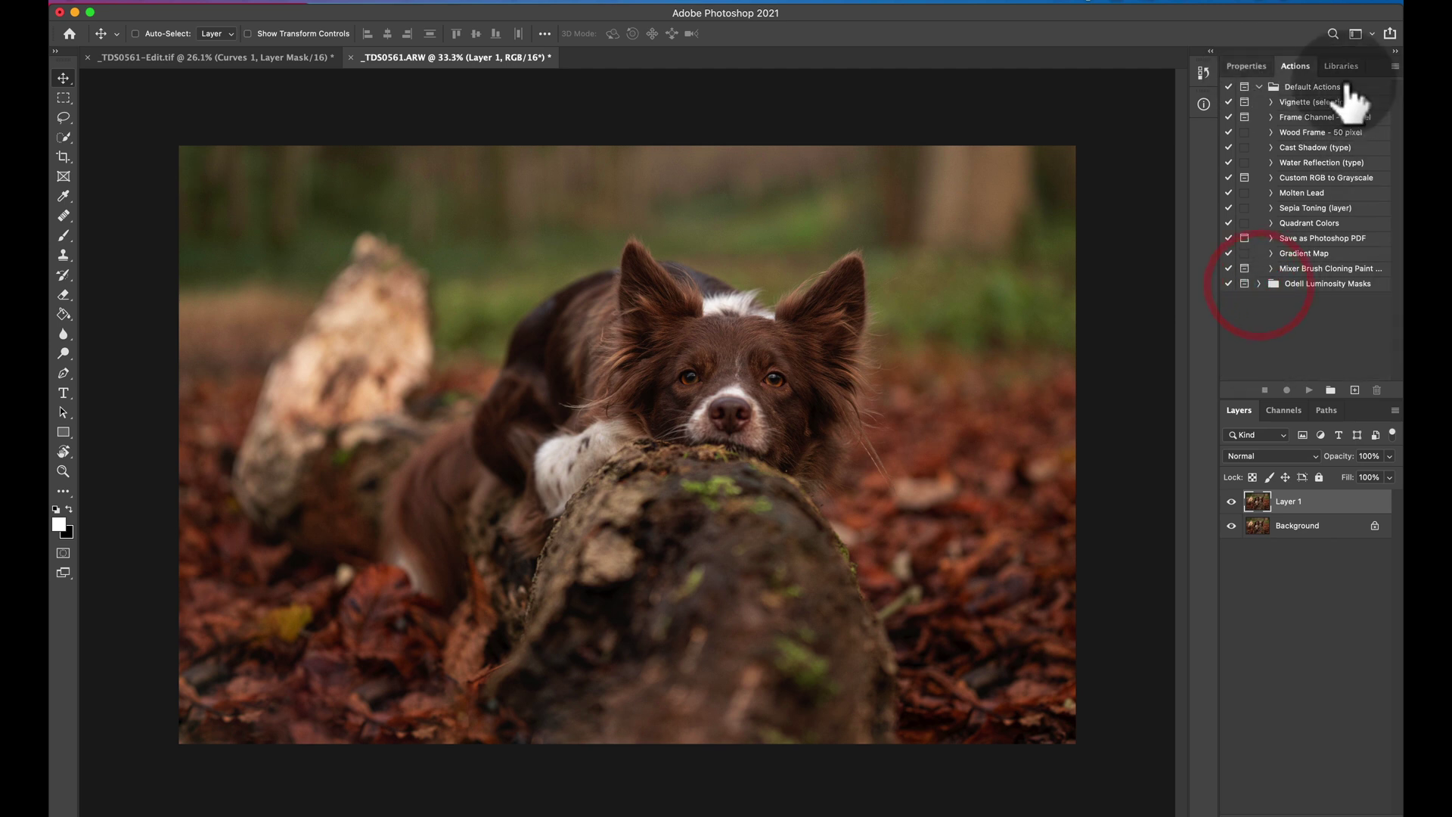
{"action": "left_click", "coordinate": [1281, 87]}
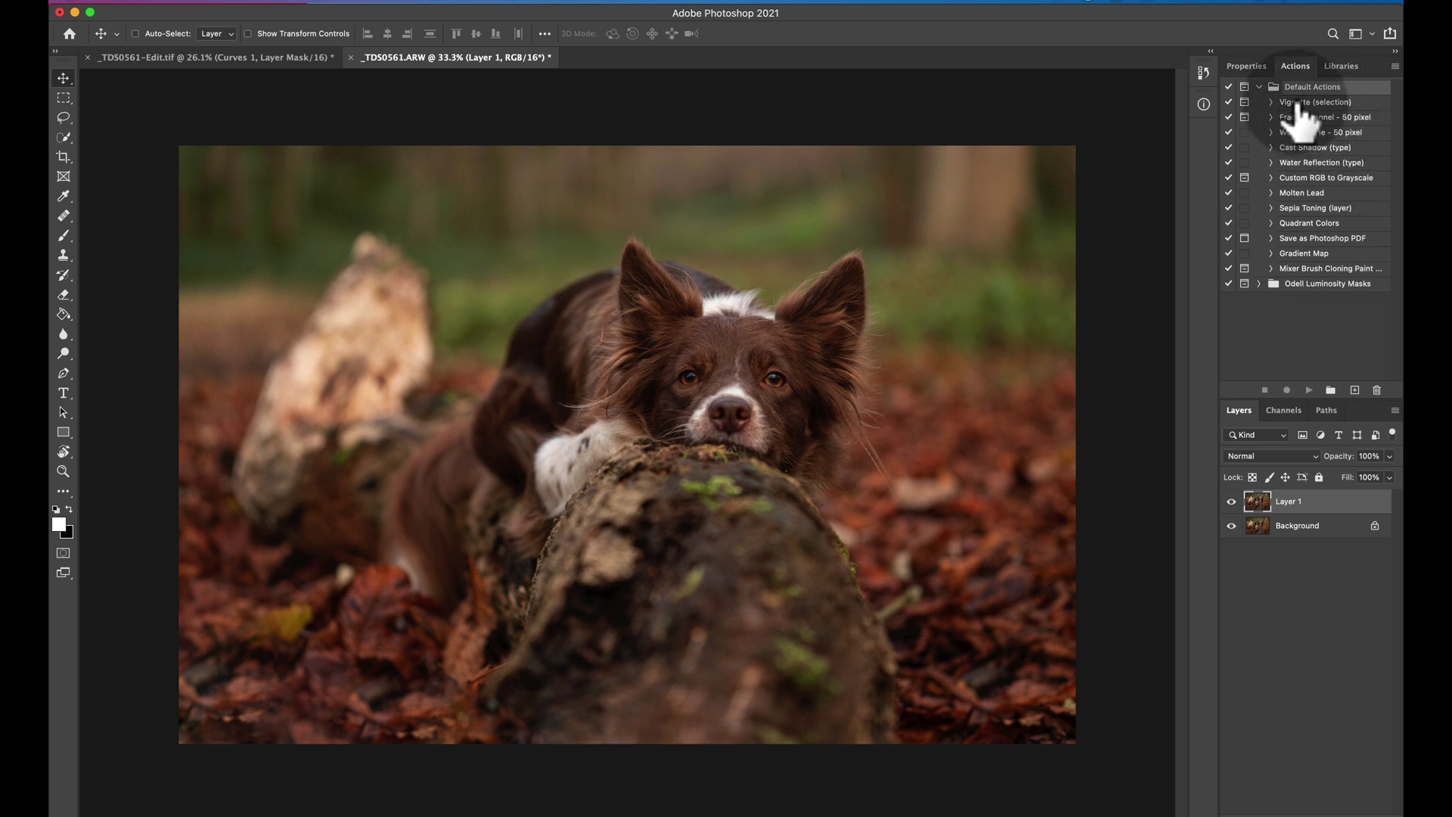
{"action": "left_click", "coordinate": [1258, 87]}
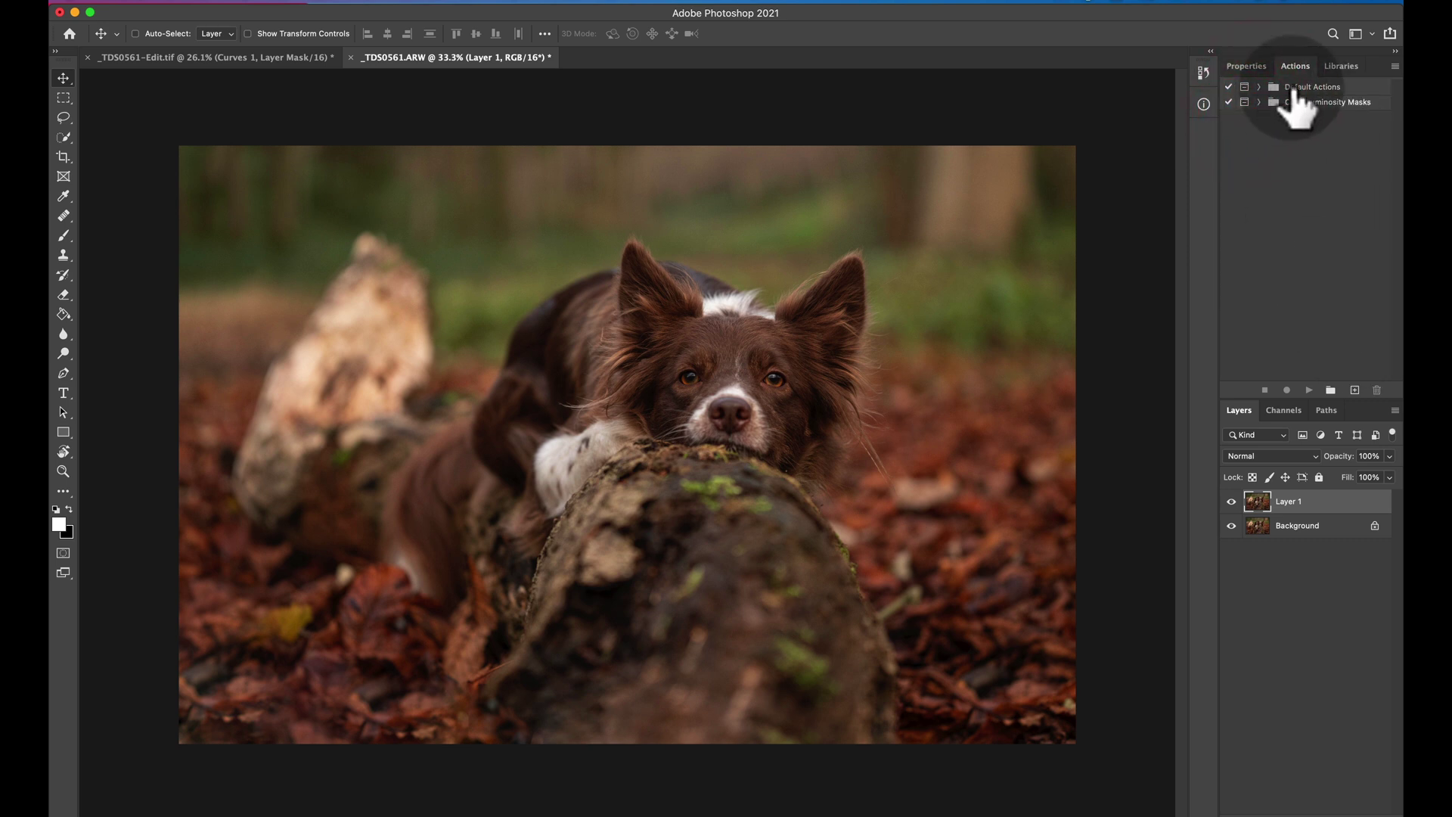
{"action": "left_click", "coordinate": [1292, 90]}
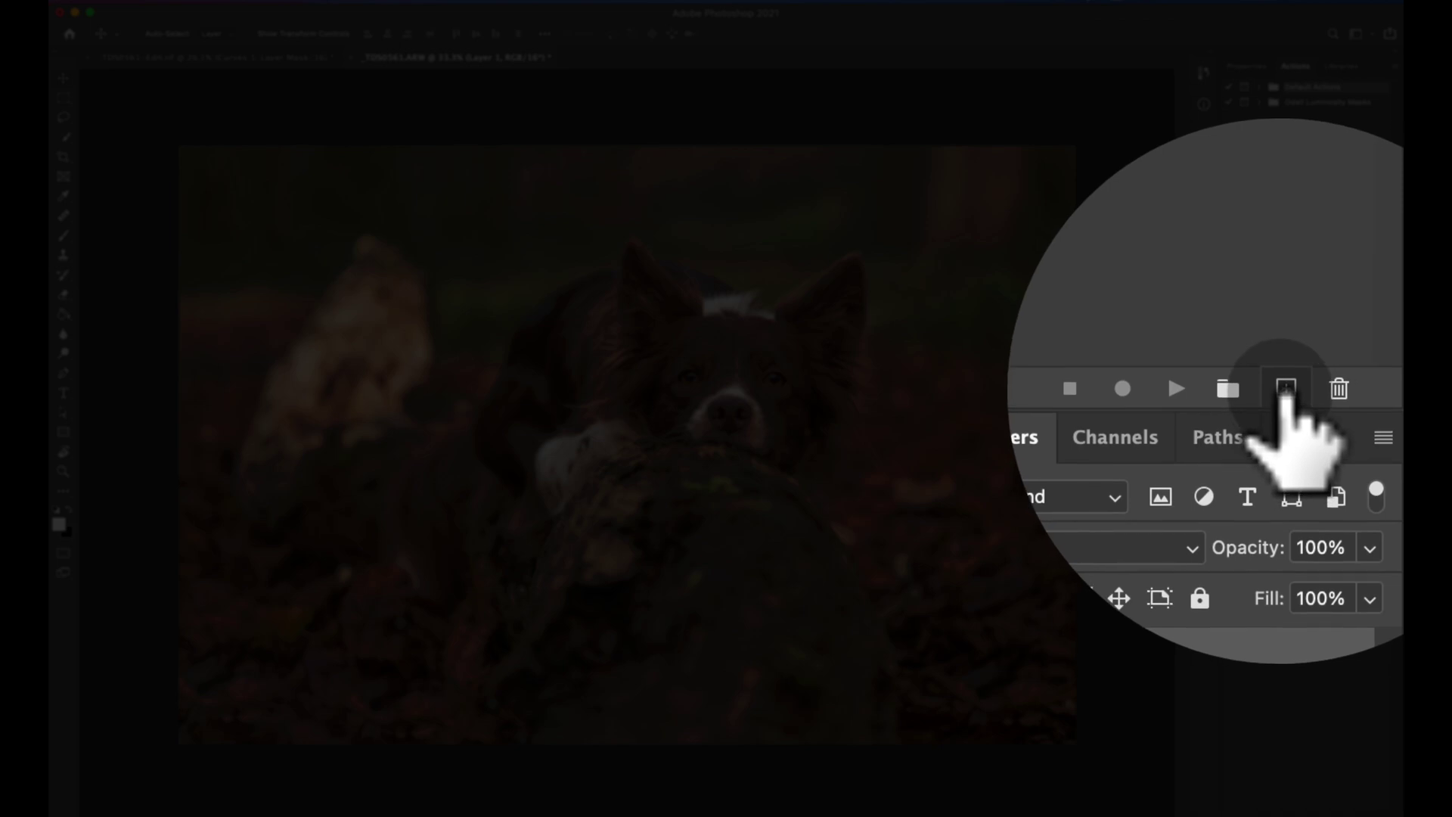
Create a violet action 'Camera Raw Filter Step' in Default Actions and start recording
{"action": "left_click", "coordinate": [1285, 392]}
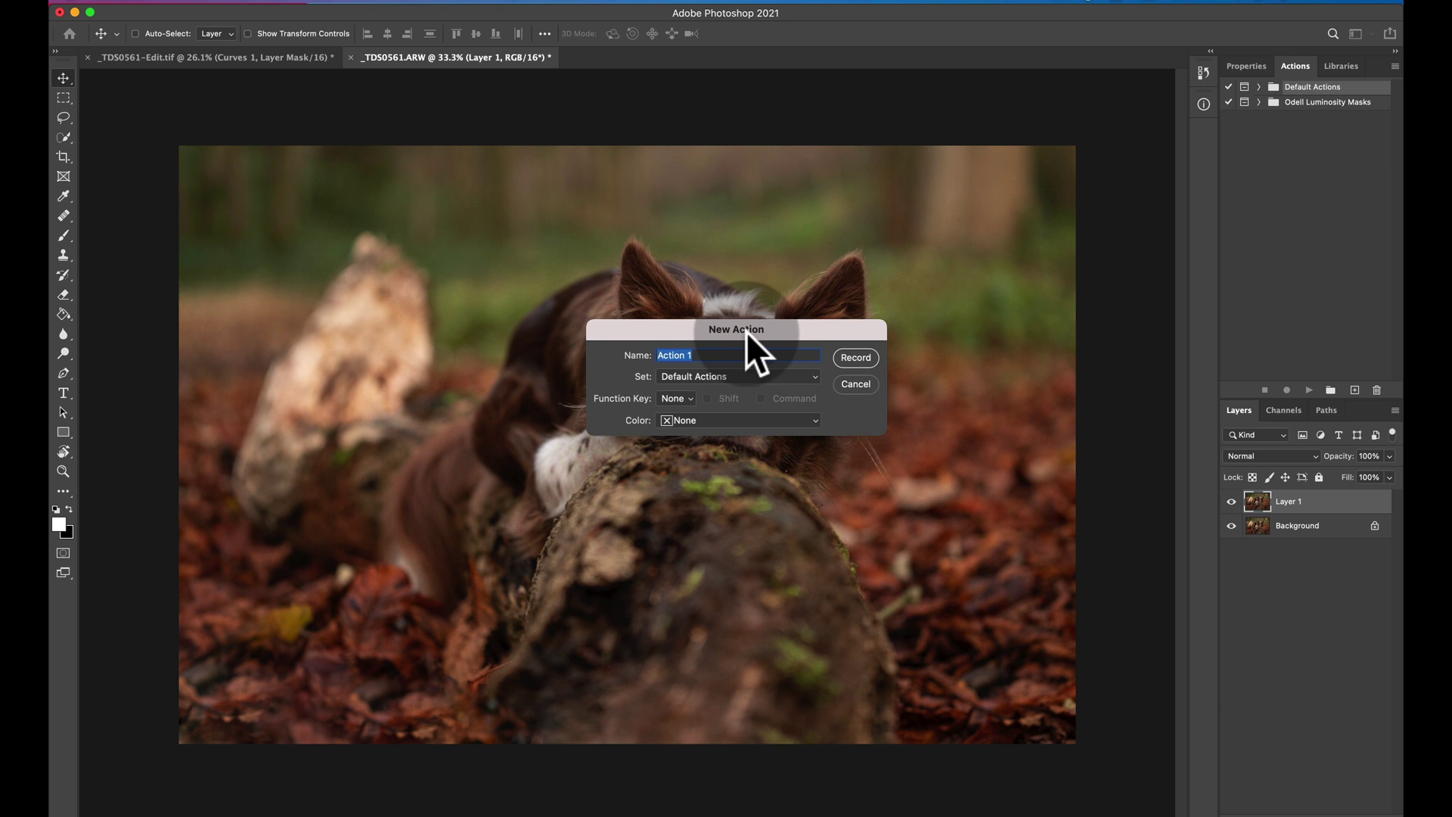
{"action": "type", "text": "Camera "}
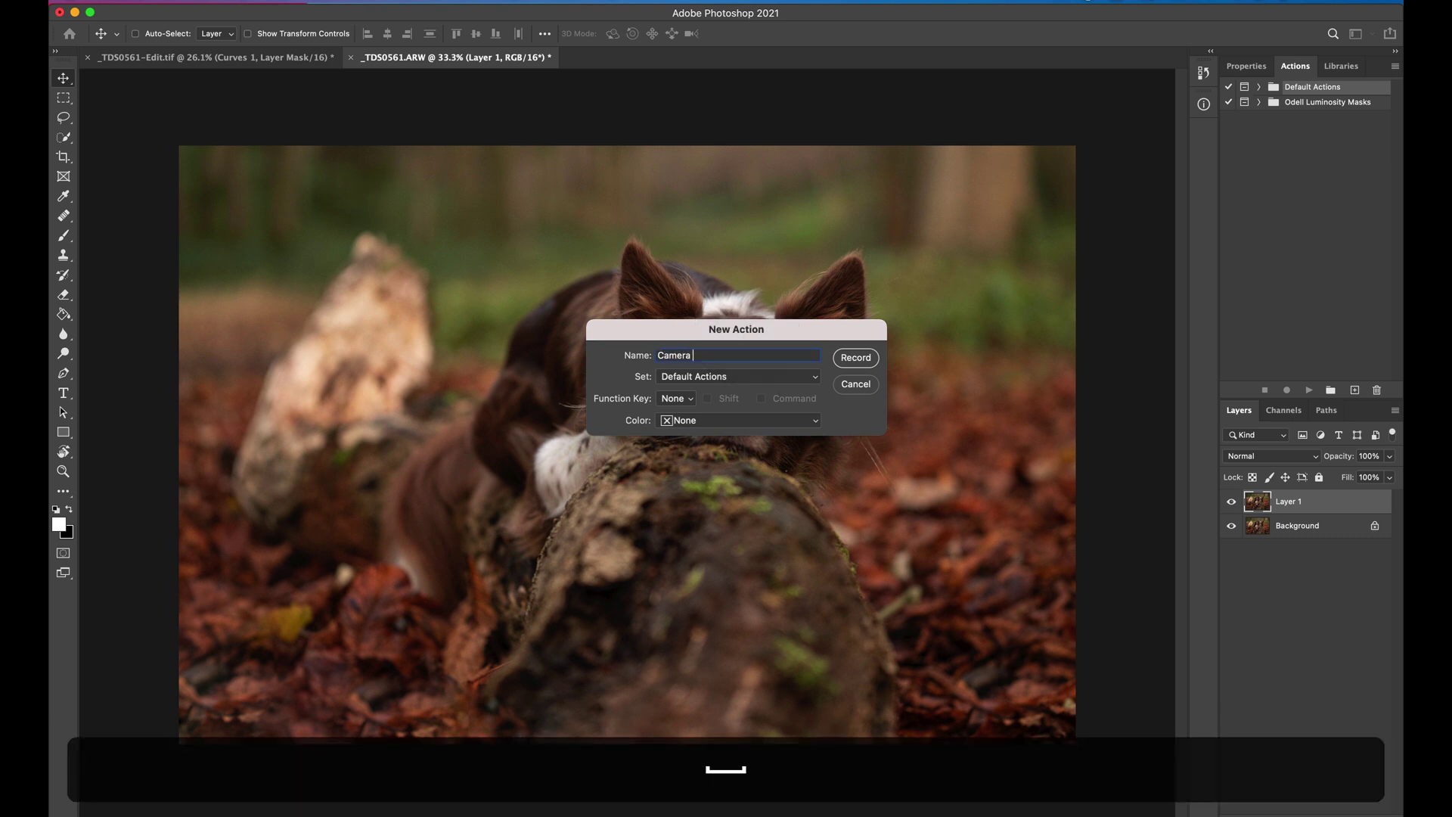
{"action": "type", "text": "Raw Filter "}
{"action": "type", "text": "Step"}
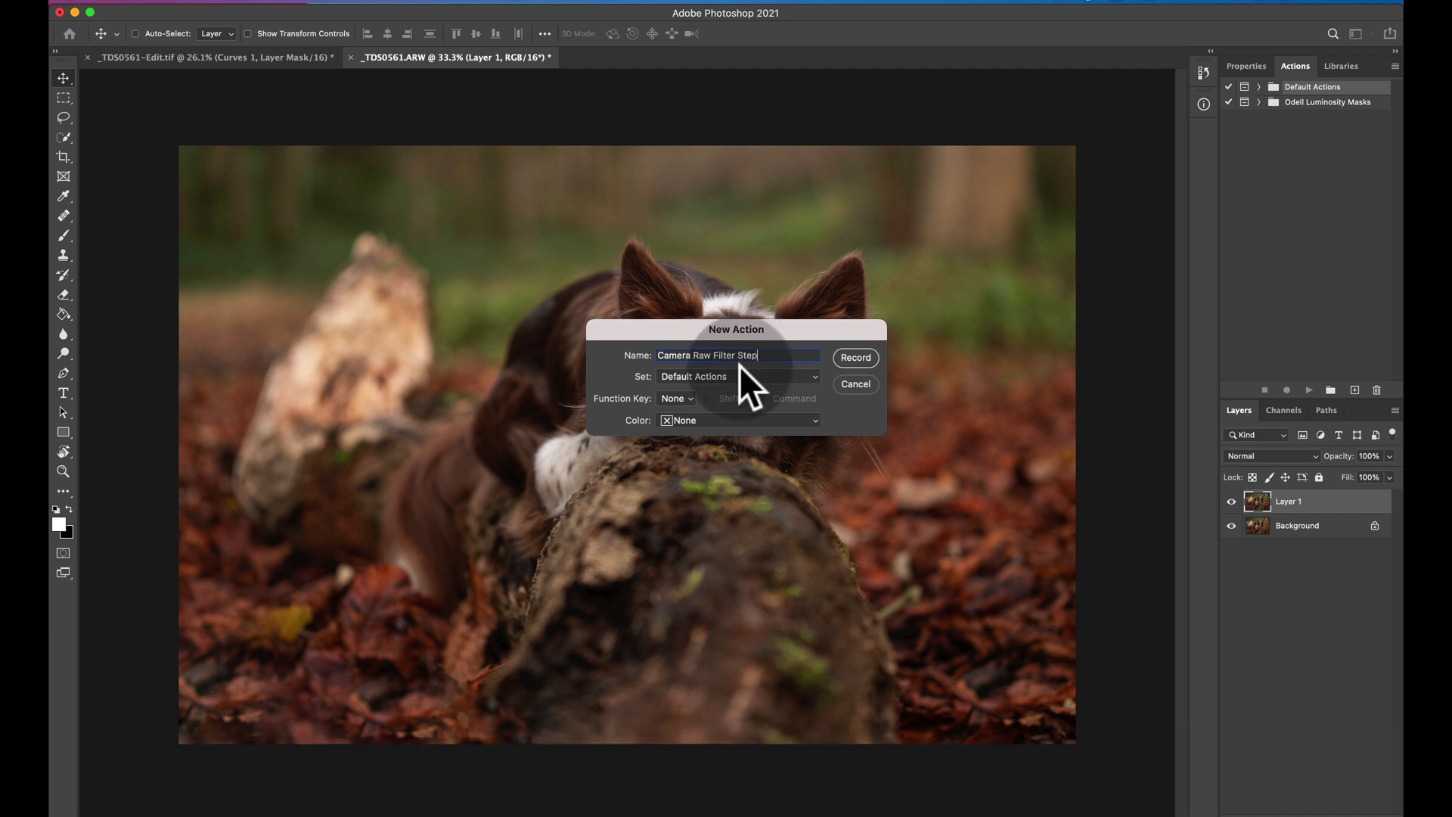
{"action": "left_click", "coordinate": [672, 376]}
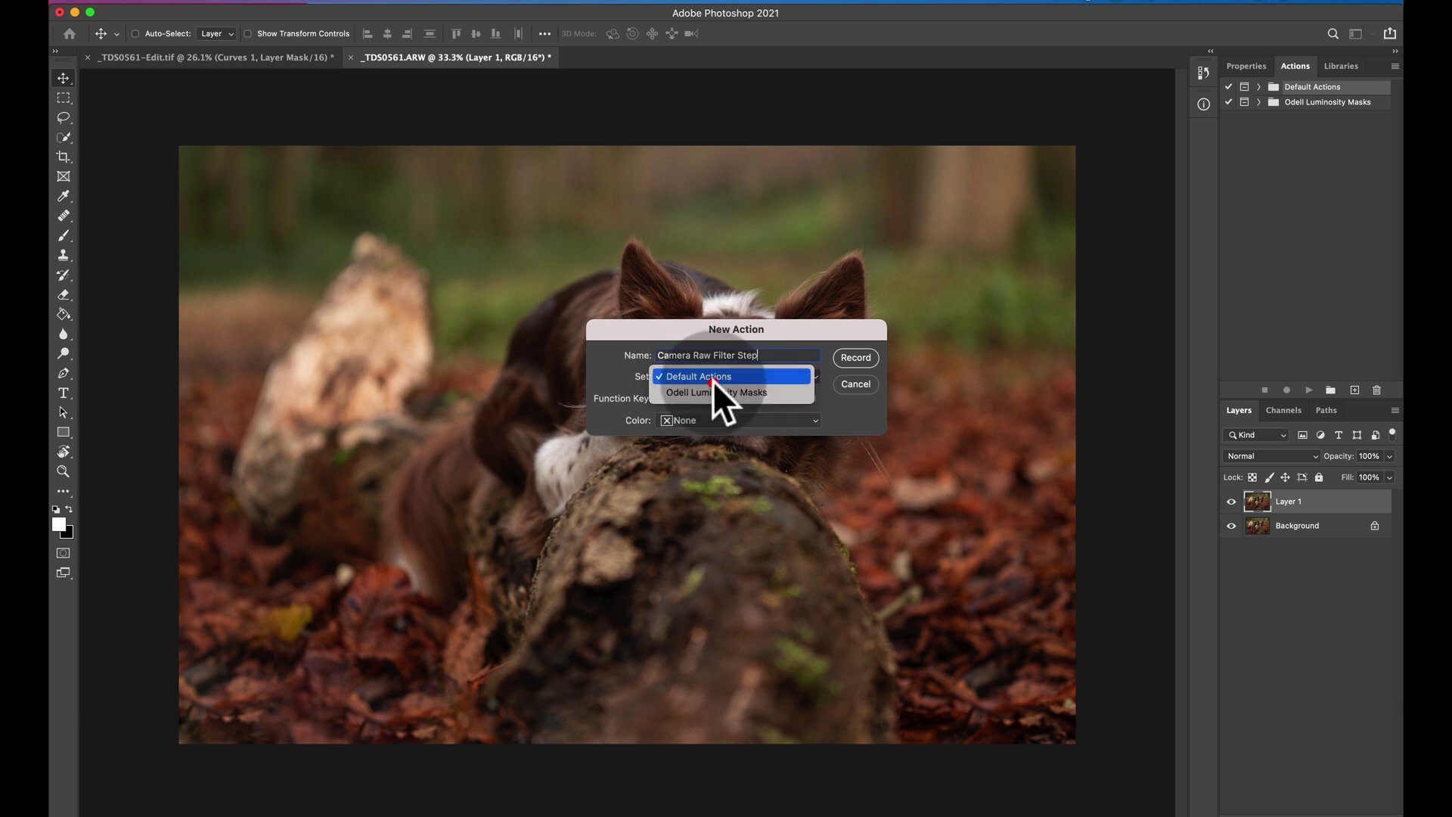
{"action": "left_click", "coordinate": [681, 377]}
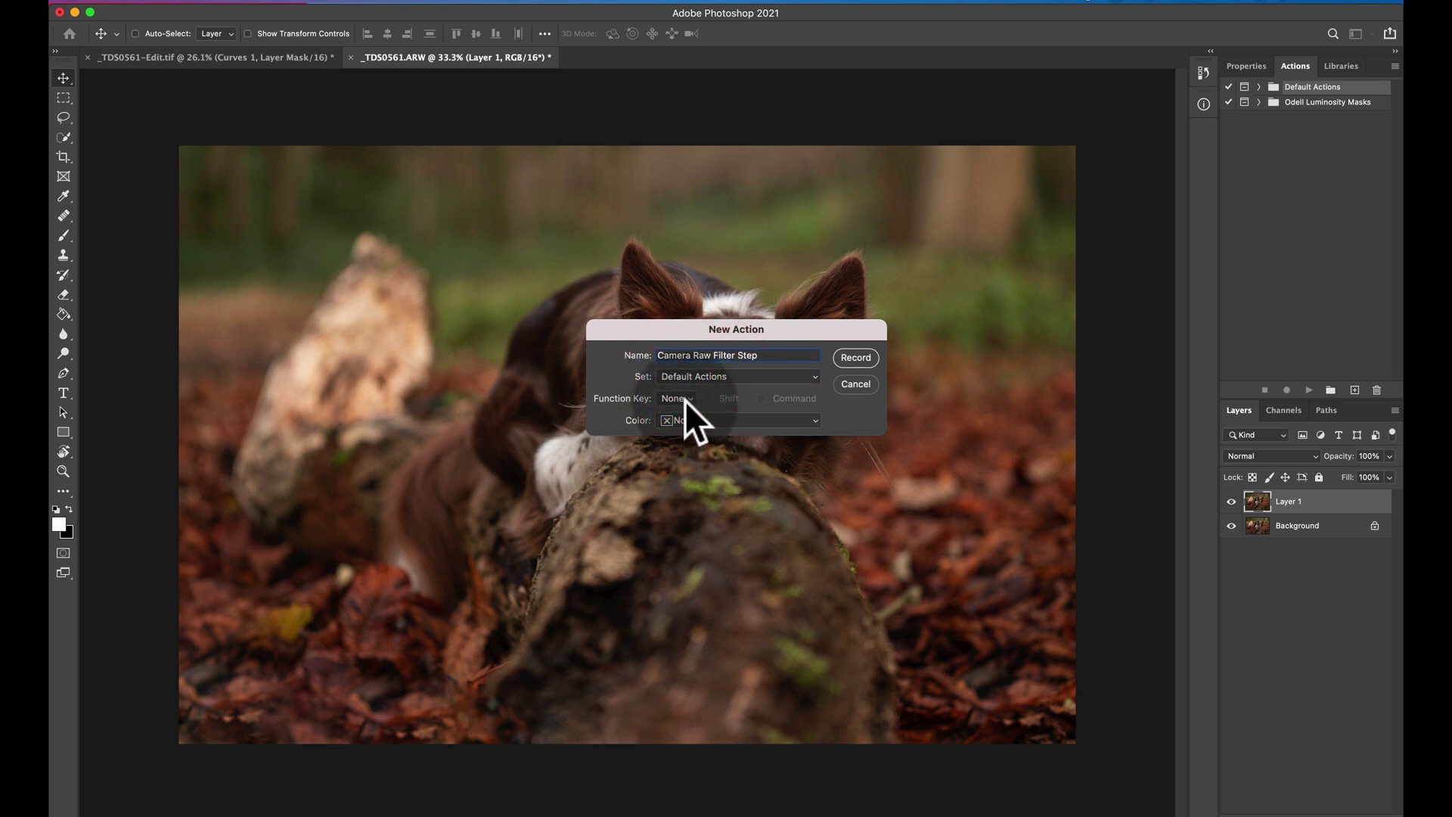
{"action": "left_click", "coordinate": [707, 420]}
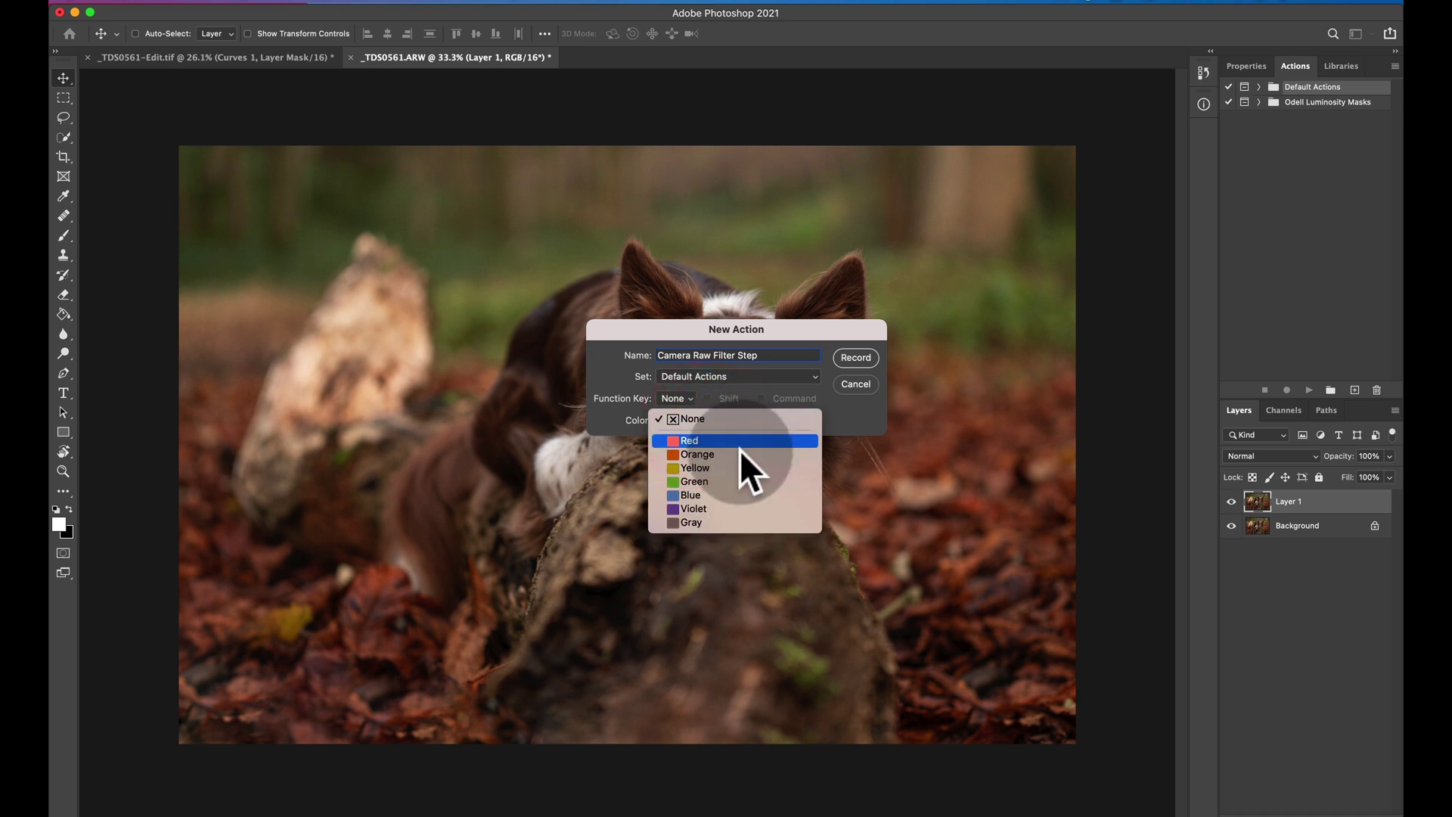
{"action": "left_click", "coordinate": [741, 507]}
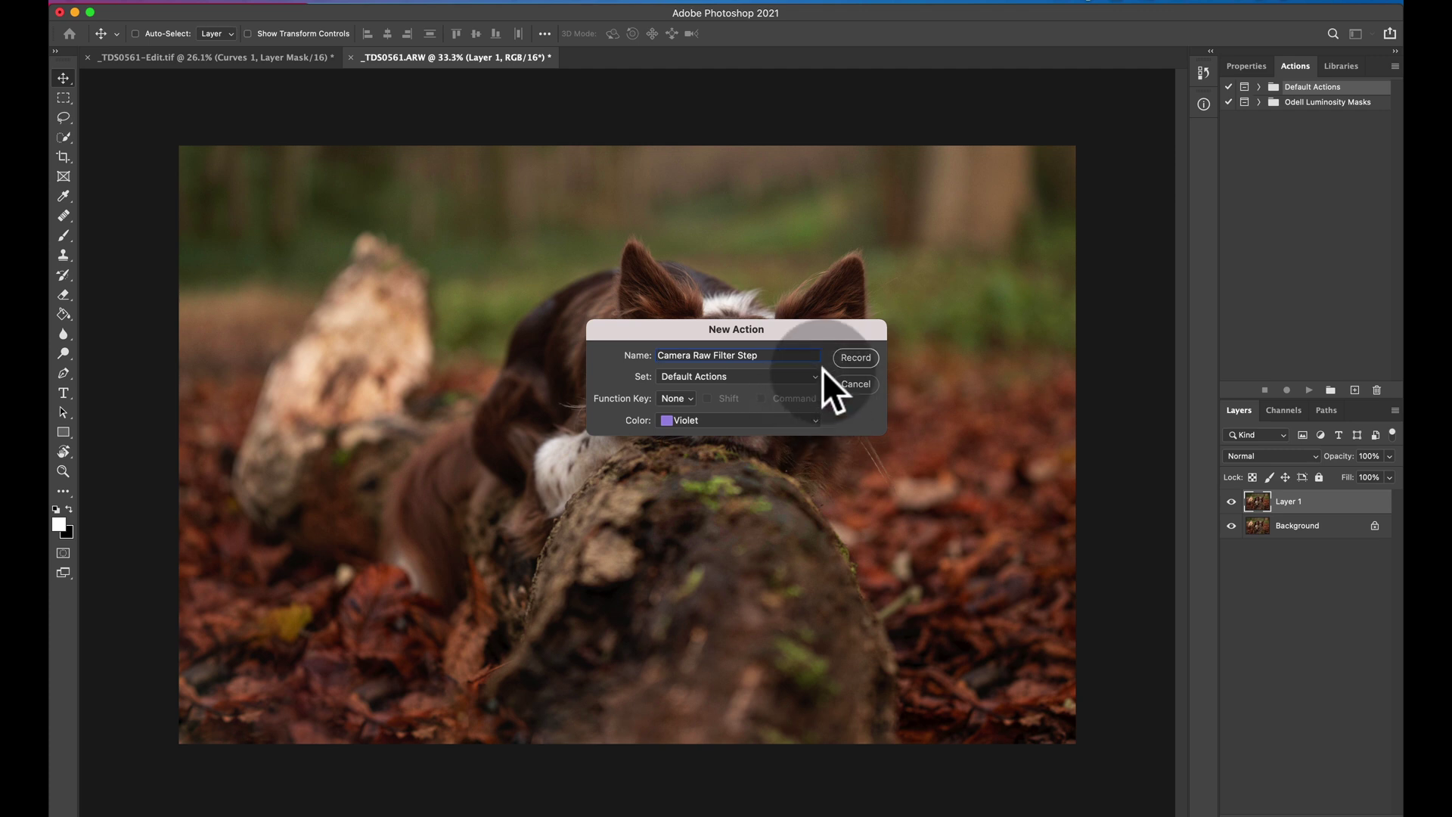
{"action": "left_click", "coordinate": [849, 356]}
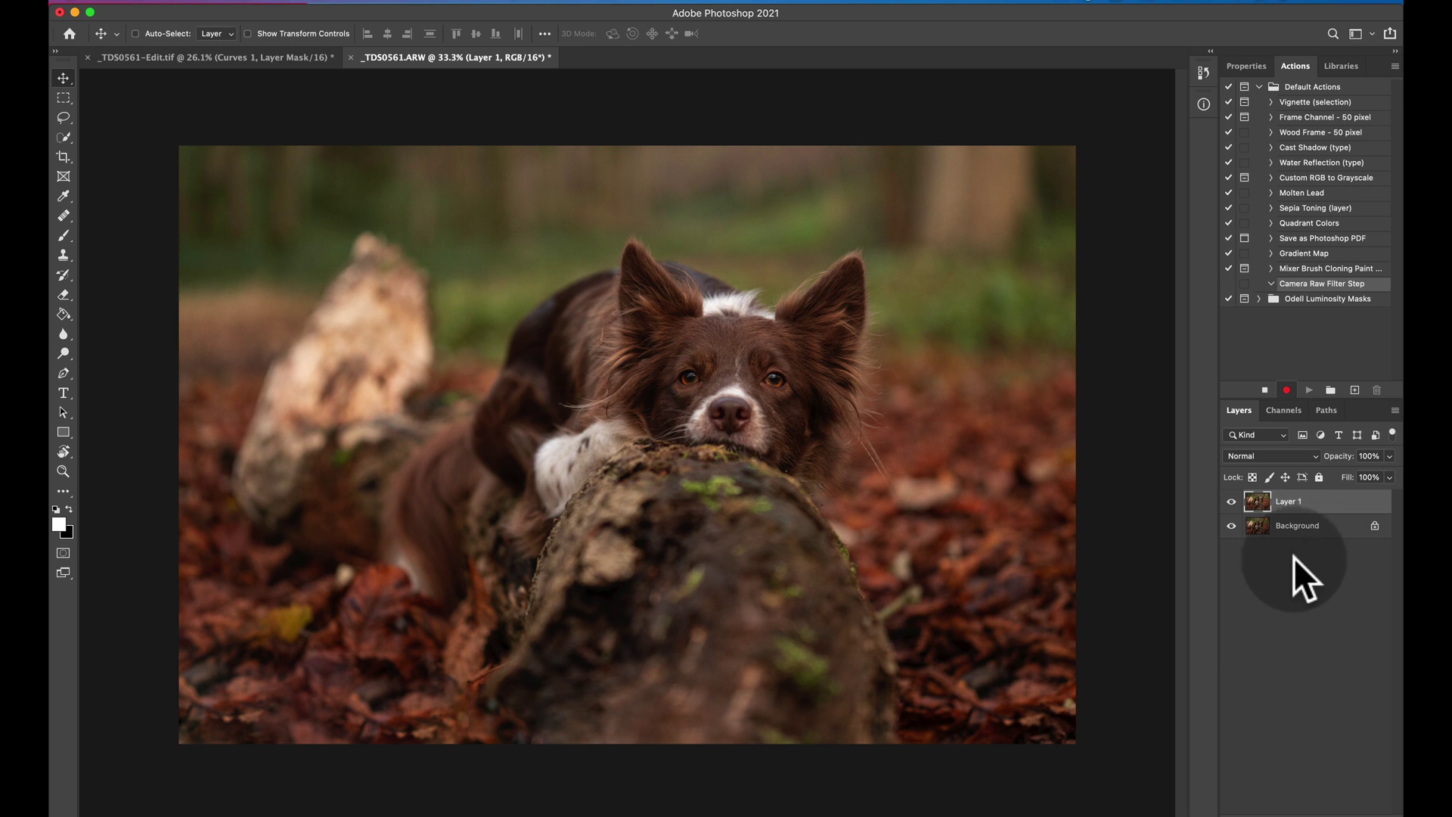
Duplicate Layer 1 with Cmd+J so the action records a Layer Via Copy step
{"action": "left_click_drag", "start_coordinate": [1316, 284], "coordinate": [1288, 390]}
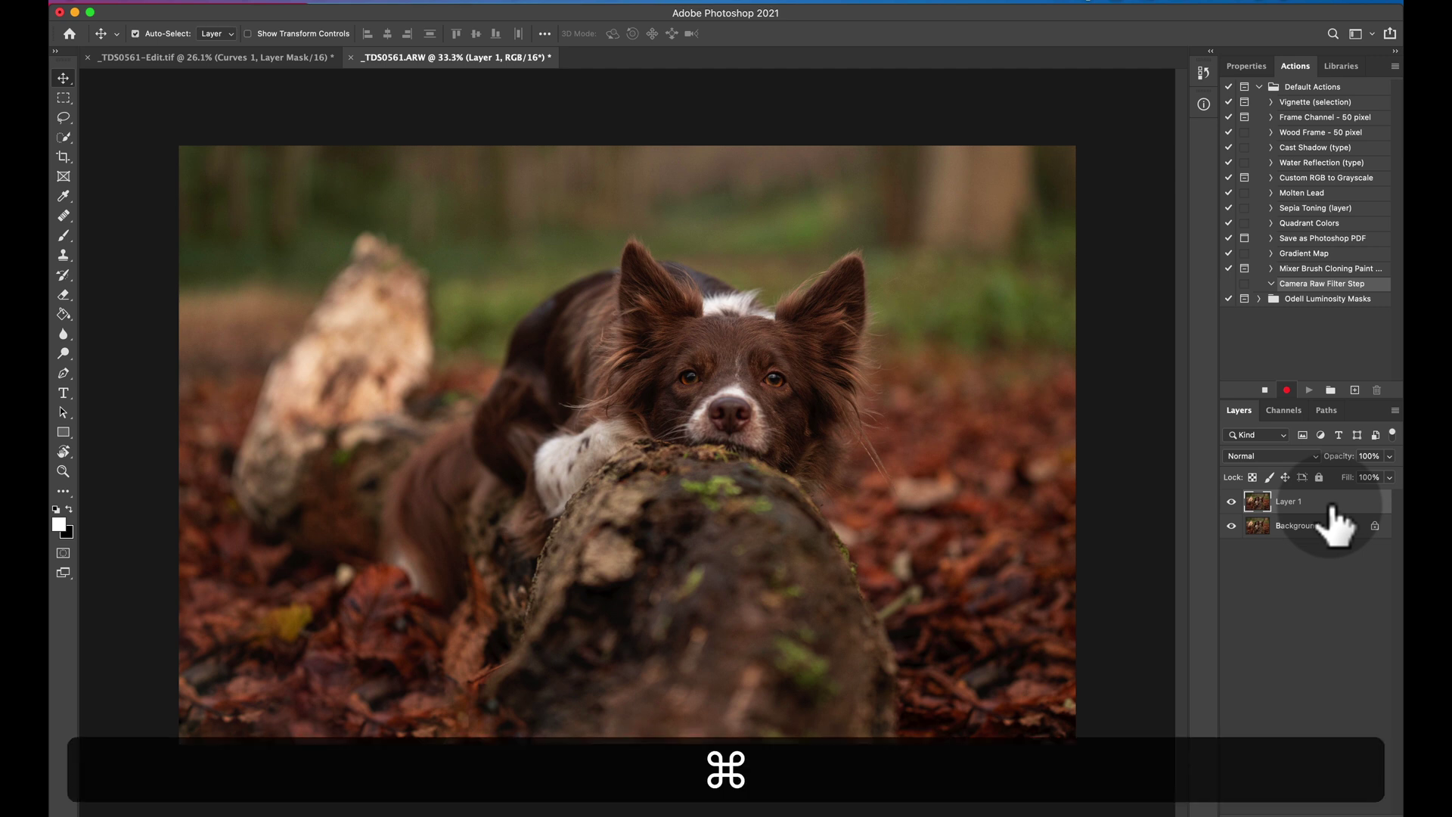
{"action": "key", "text": "super+j"}
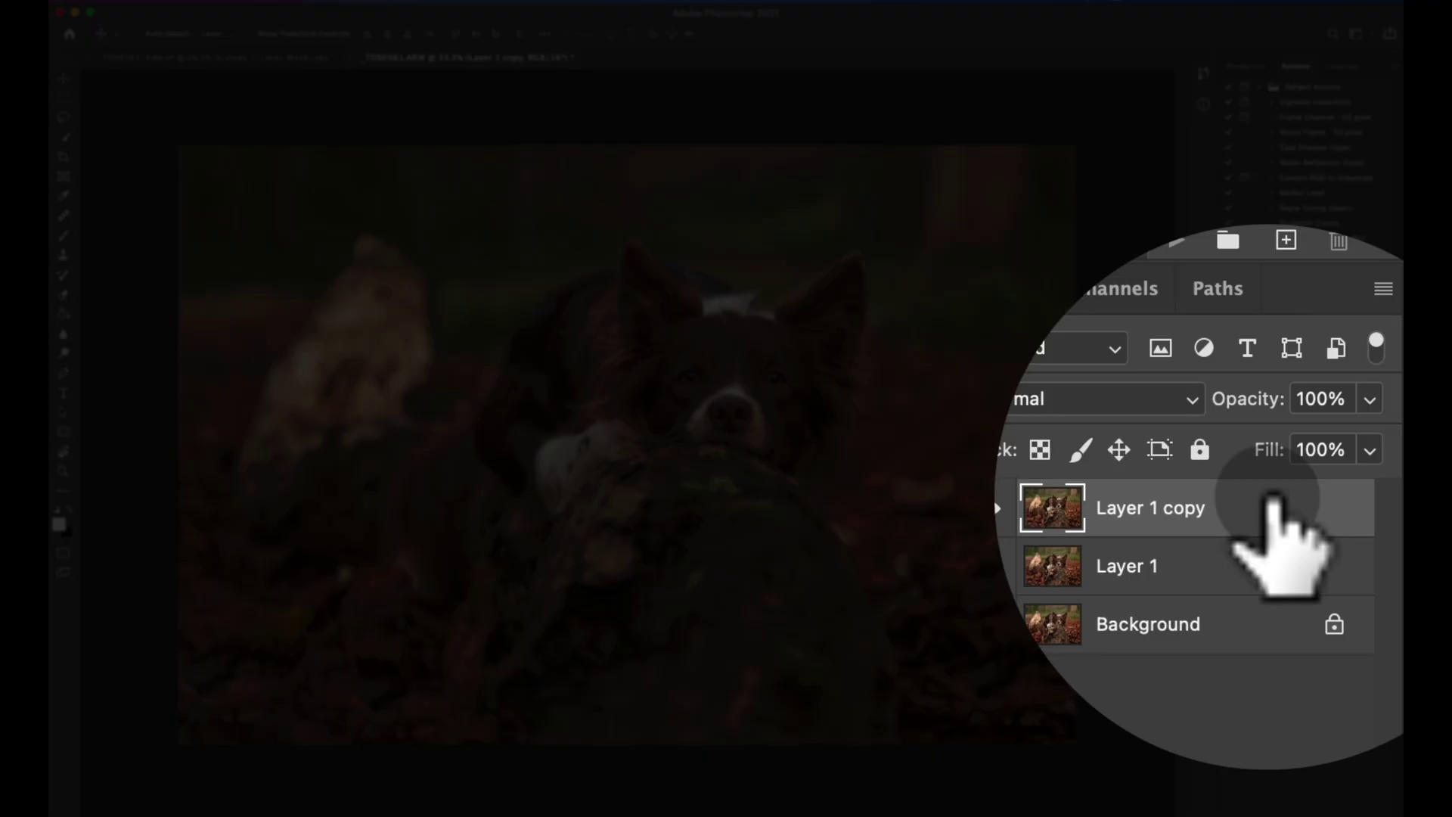
Convert Layer 1 copy to a Smart Object and apply a default Camera Raw Filter to it
{"action": "right_click", "coordinate": [1268, 500]}
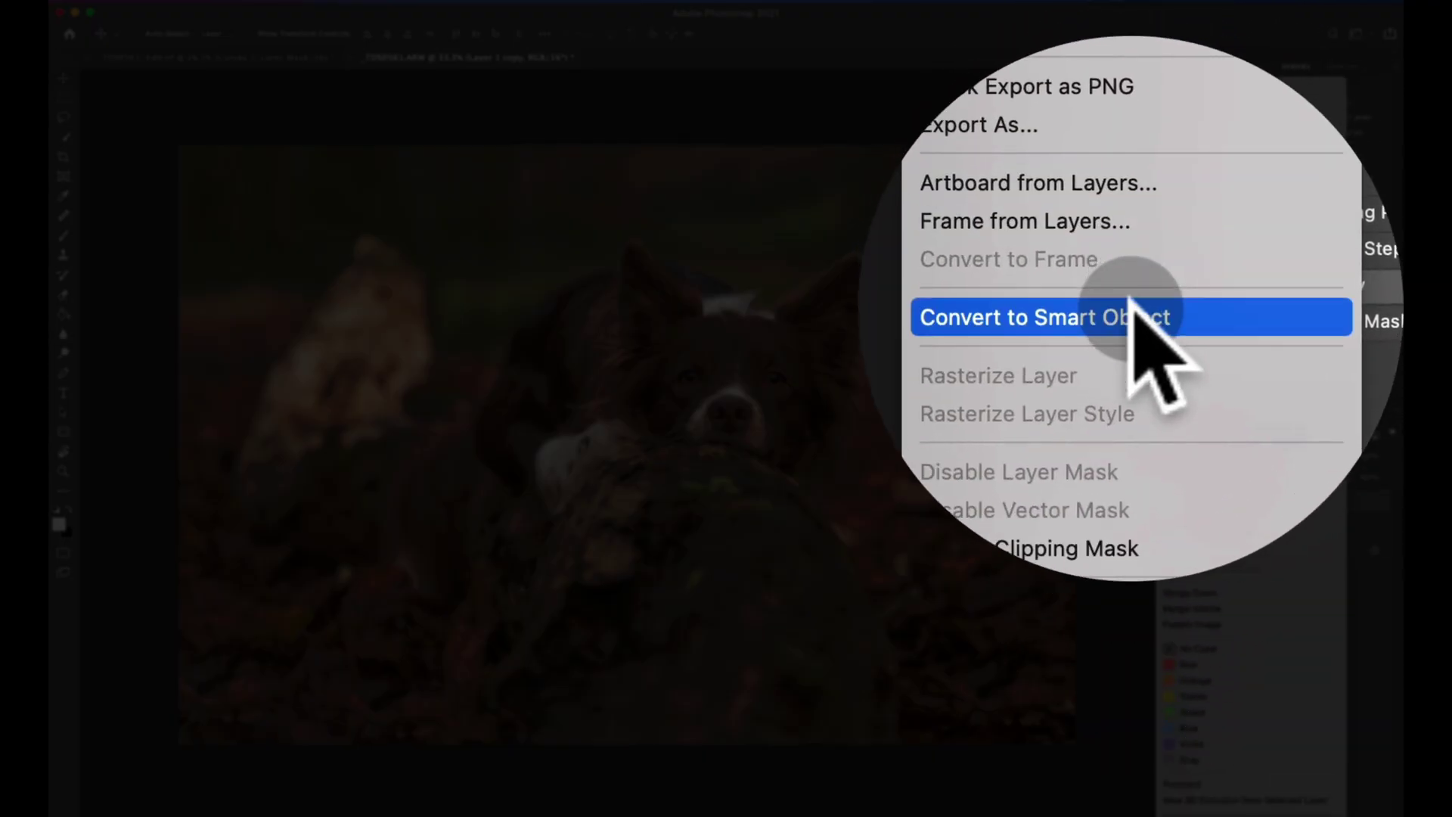
{"action": "left_click", "coordinate": [1135, 313]}
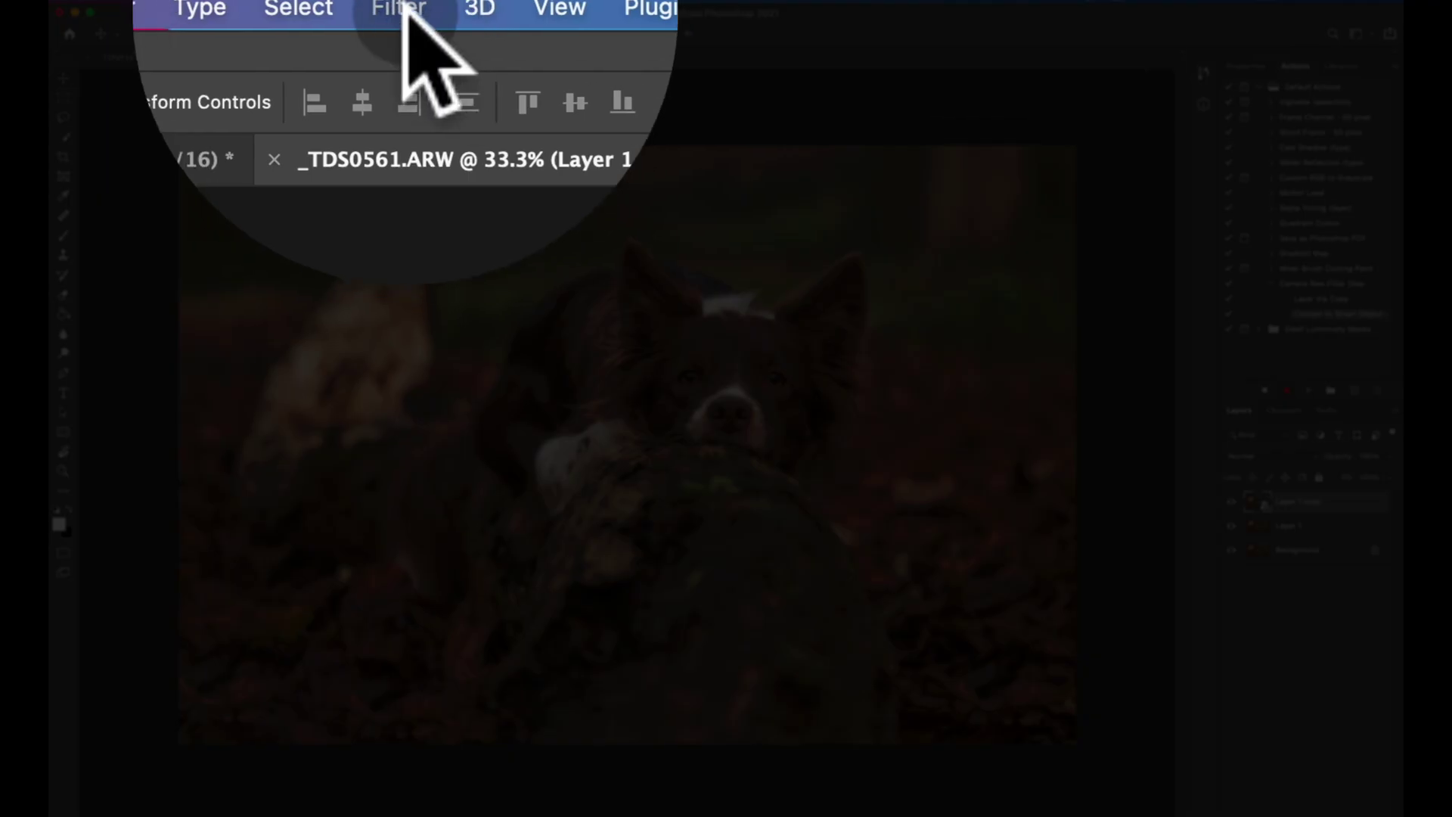
{"action": "left_click", "coordinate": [403, 4]}
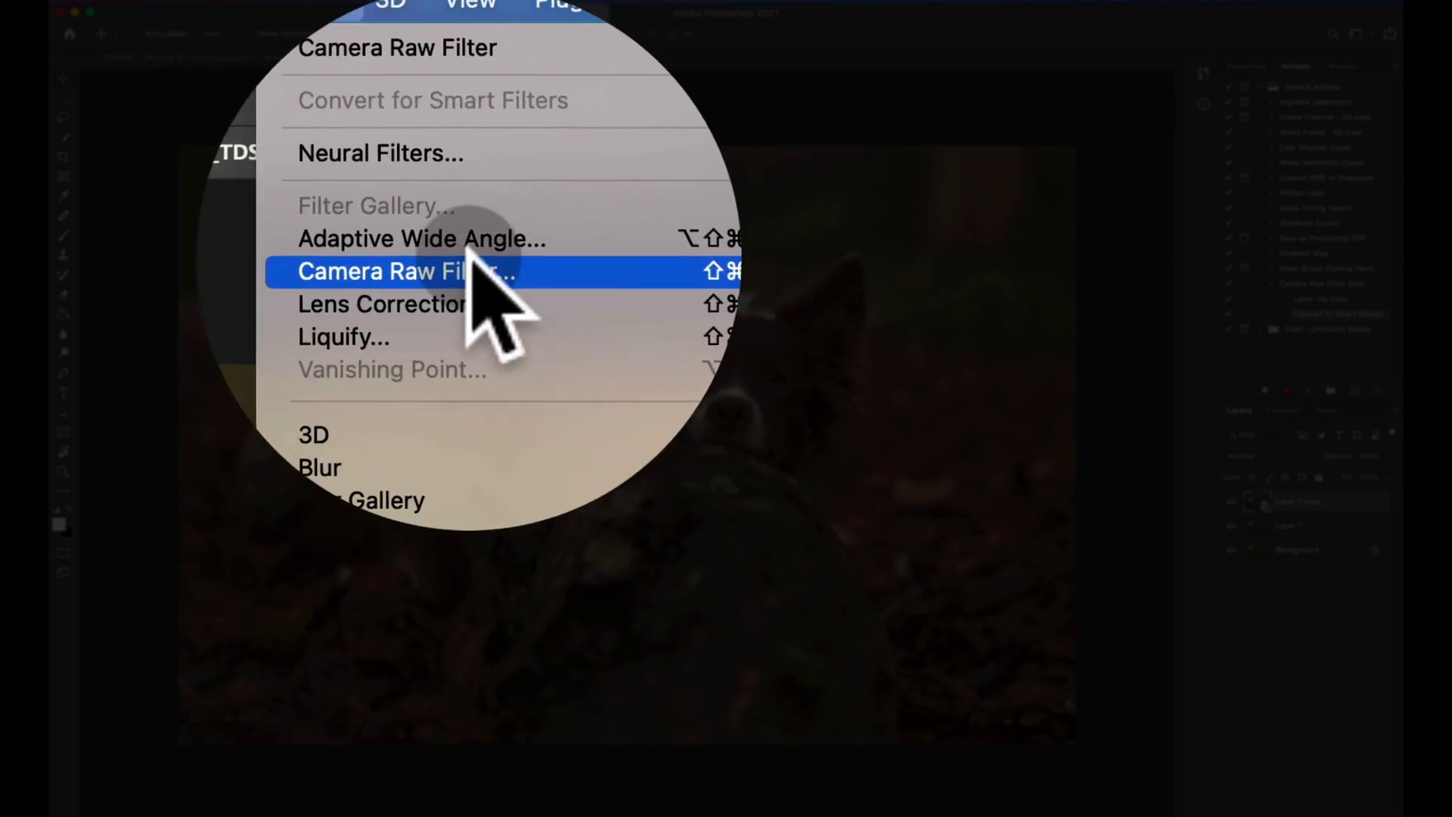
{"action": "left_click", "coordinate": [496, 111]}
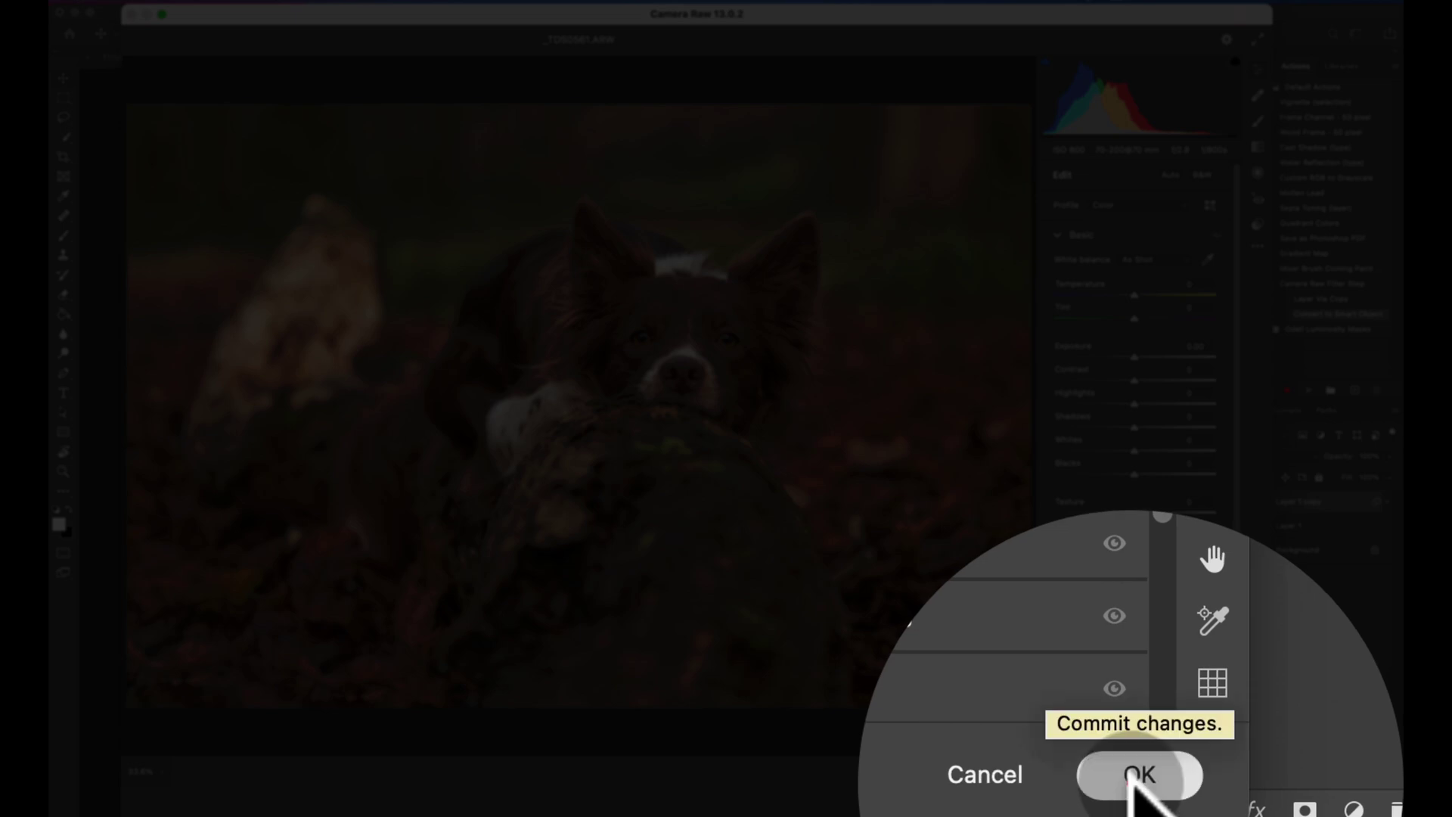
{"action": "left_click", "coordinate": [1226, 808]}
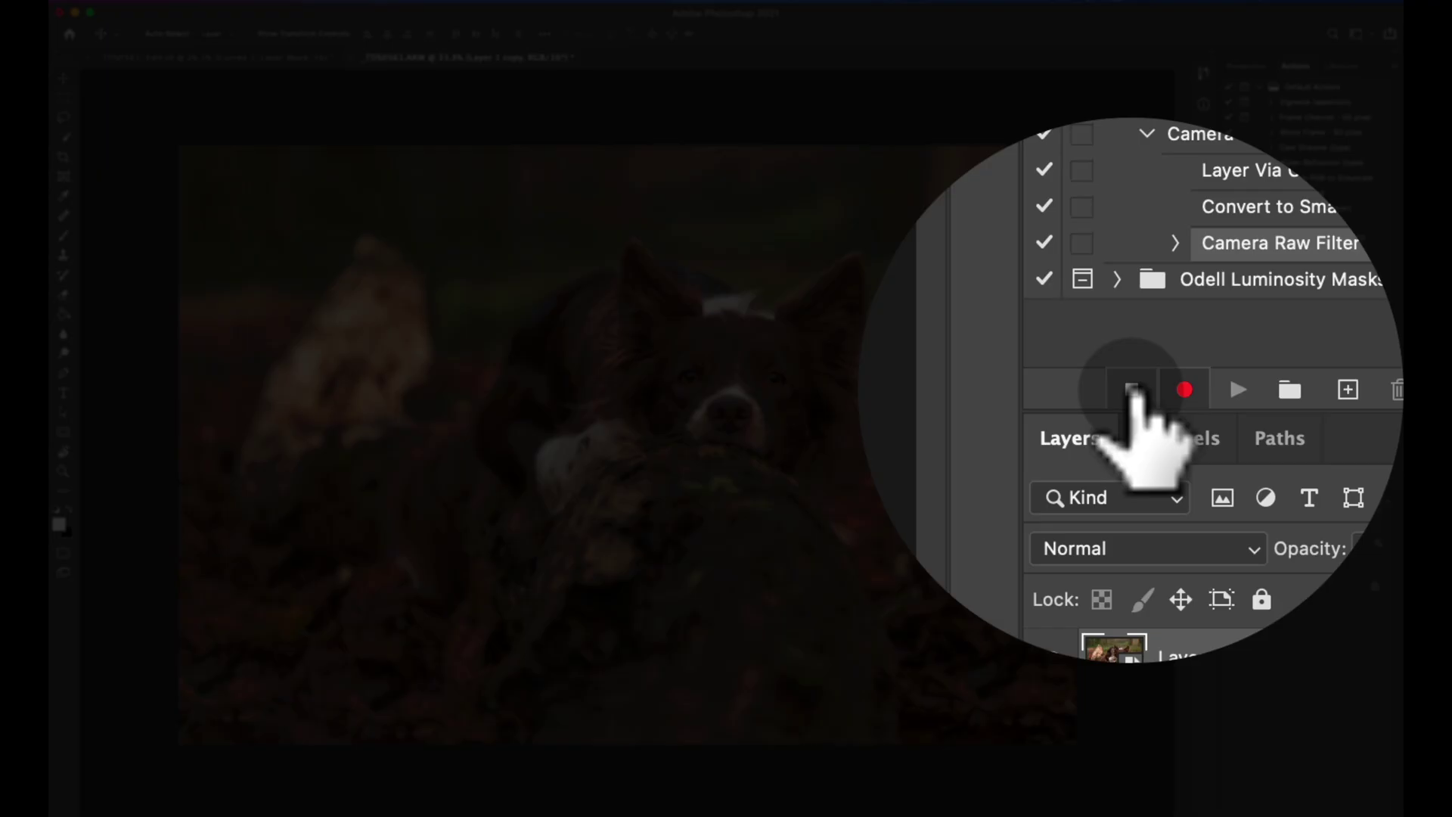
Stop recording, delete the trial Layer 1 copy, and show actions as coloured buttons
{"action": "left_click", "coordinate": [1132, 388]}
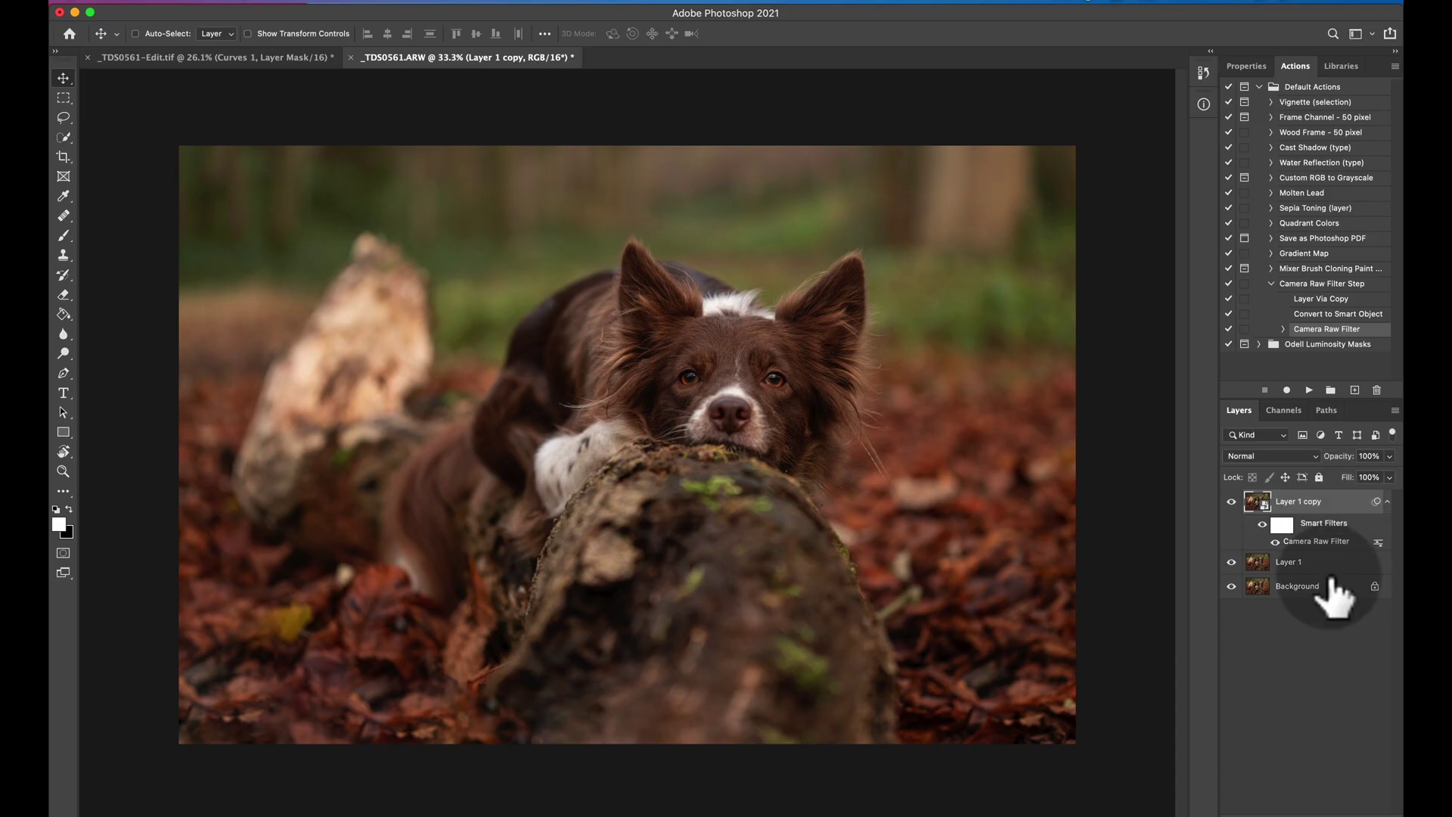
{"action": "left_click", "coordinate": [1328, 565]}
{"action": "left_click", "coordinate": [1330, 503]}
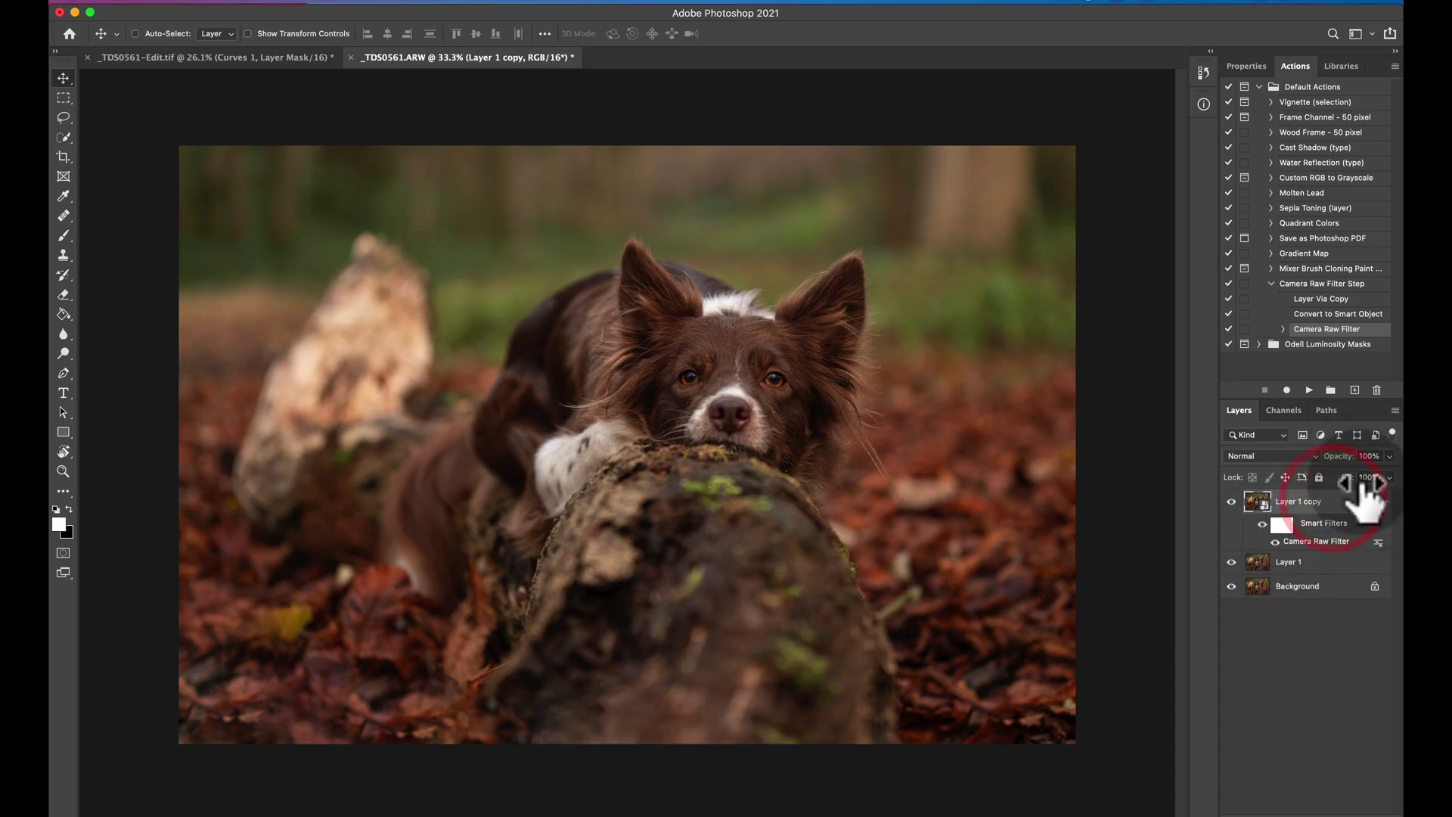
{"action": "key", "text": "BackSpace"}
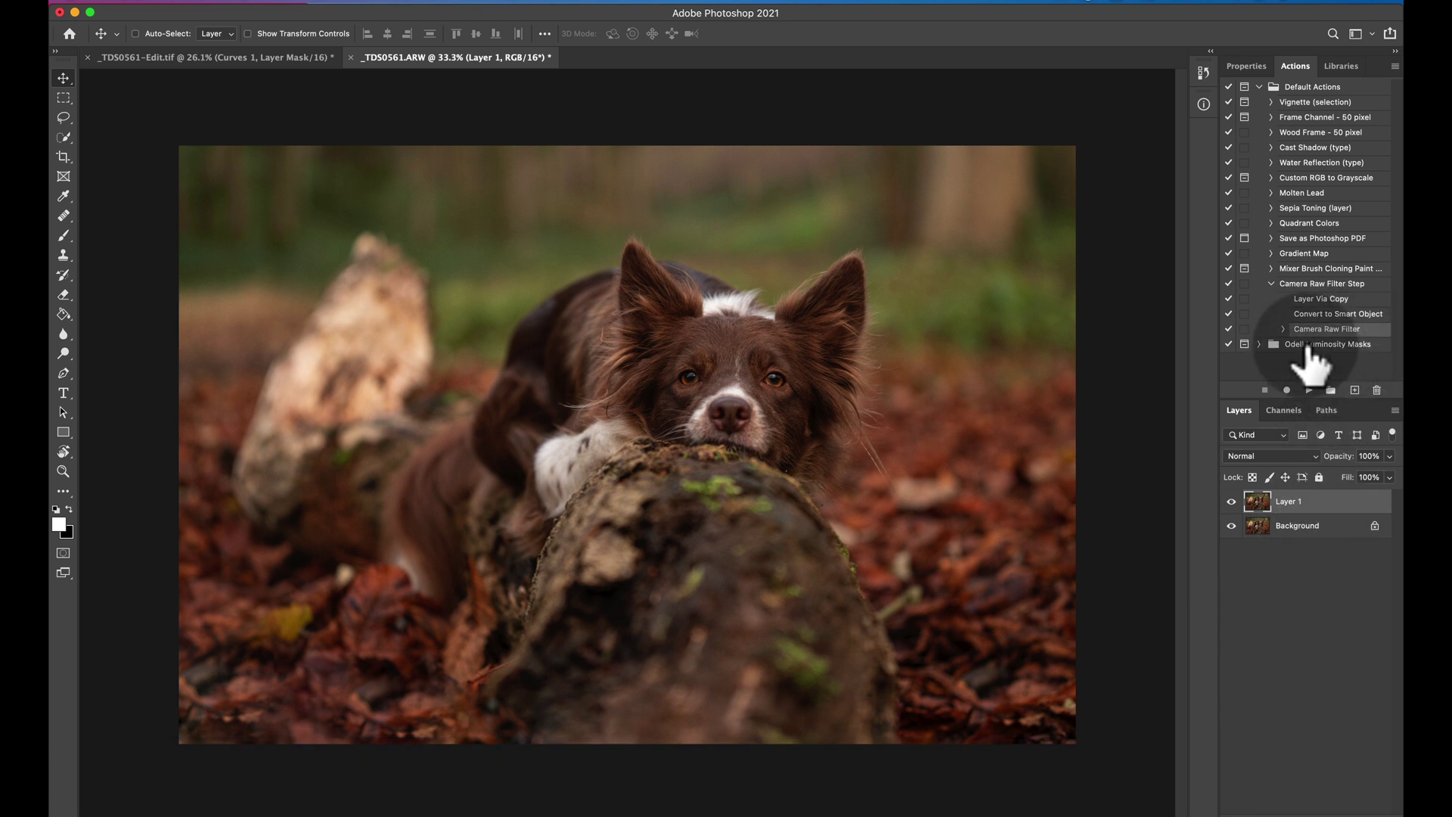
{"action": "left_click", "coordinate": [1393, 66]}
{"action": "left_click", "coordinate": [1356, 74]}
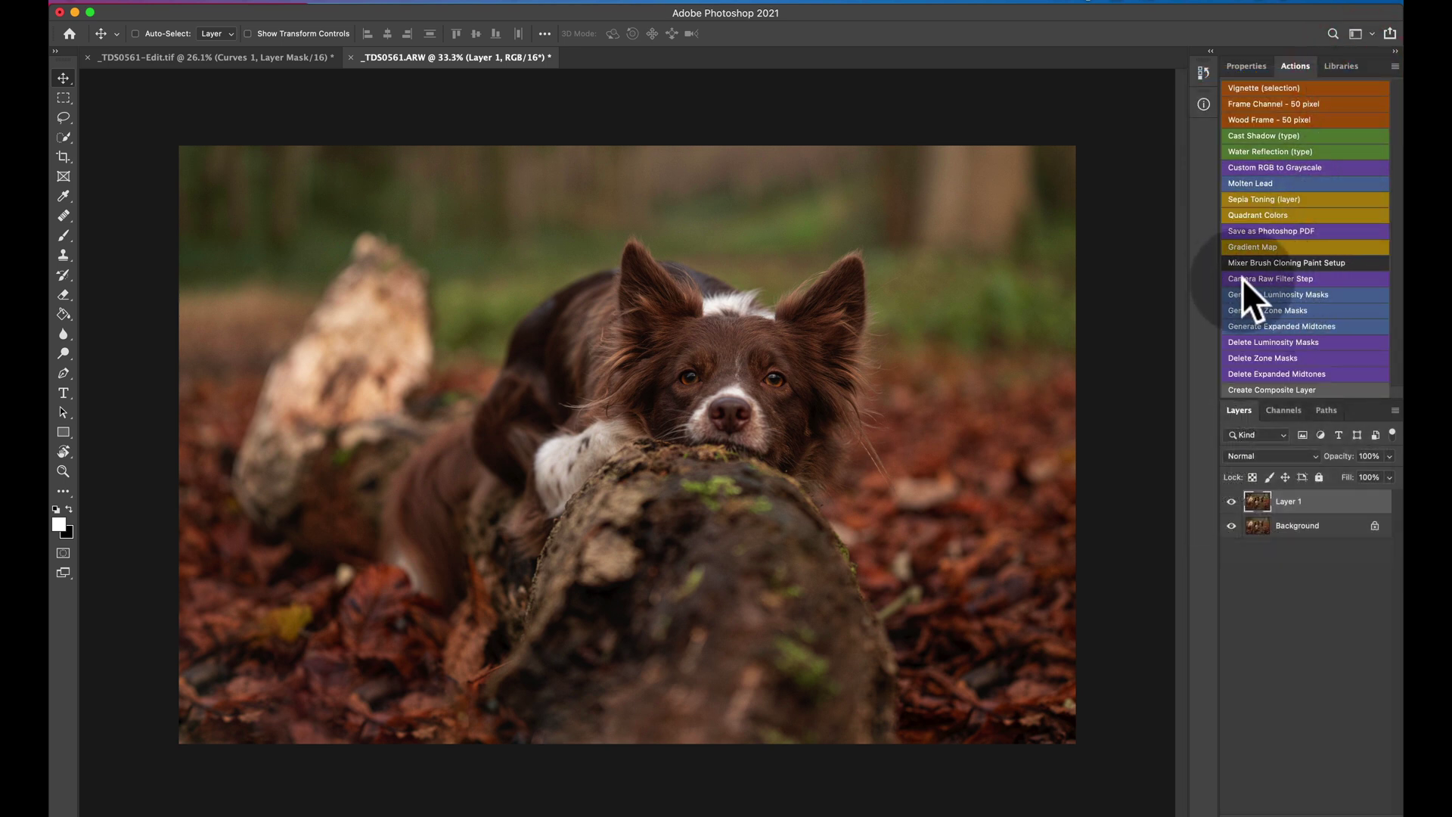
Run Camera Raw Filter Step, then set yellows hue to -22 and yellows/greens luminance to about -23
{"action": "left_click", "coordinate": [1305, 502]}
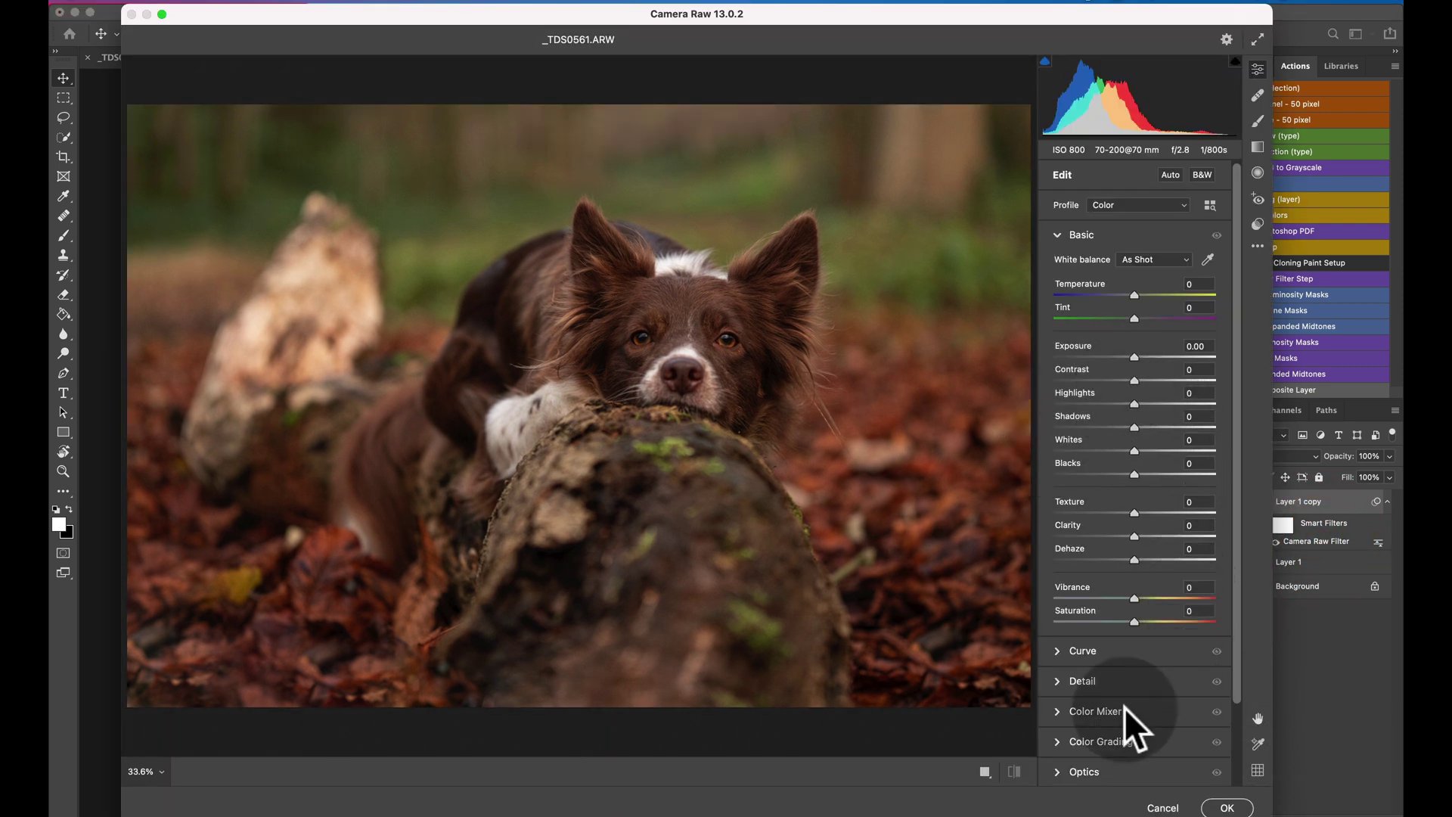
{"action": "left_click", "coordinate": [1078, 722]}
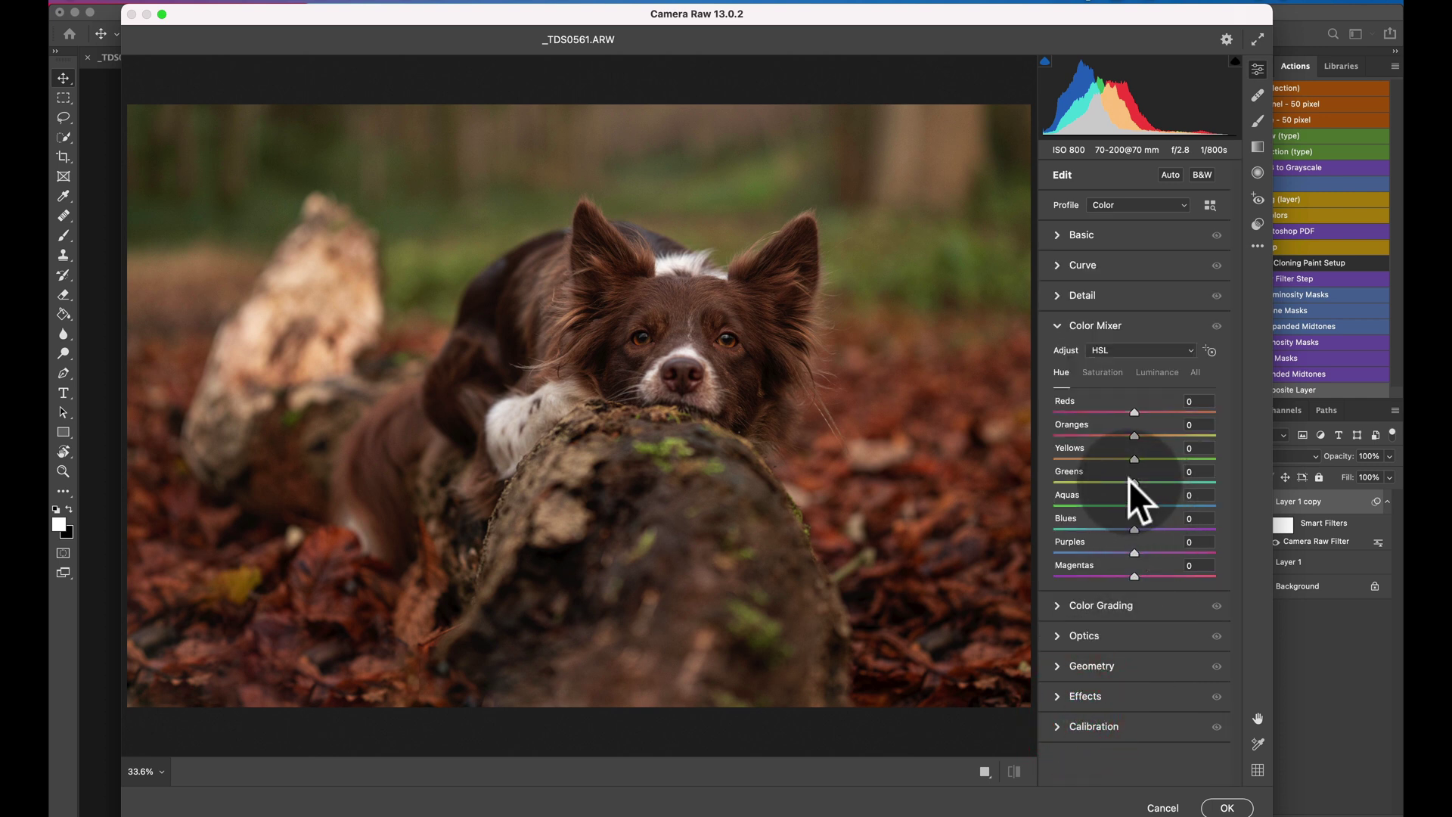
{"action": "left_click", "coordinate": [1115, 459]}
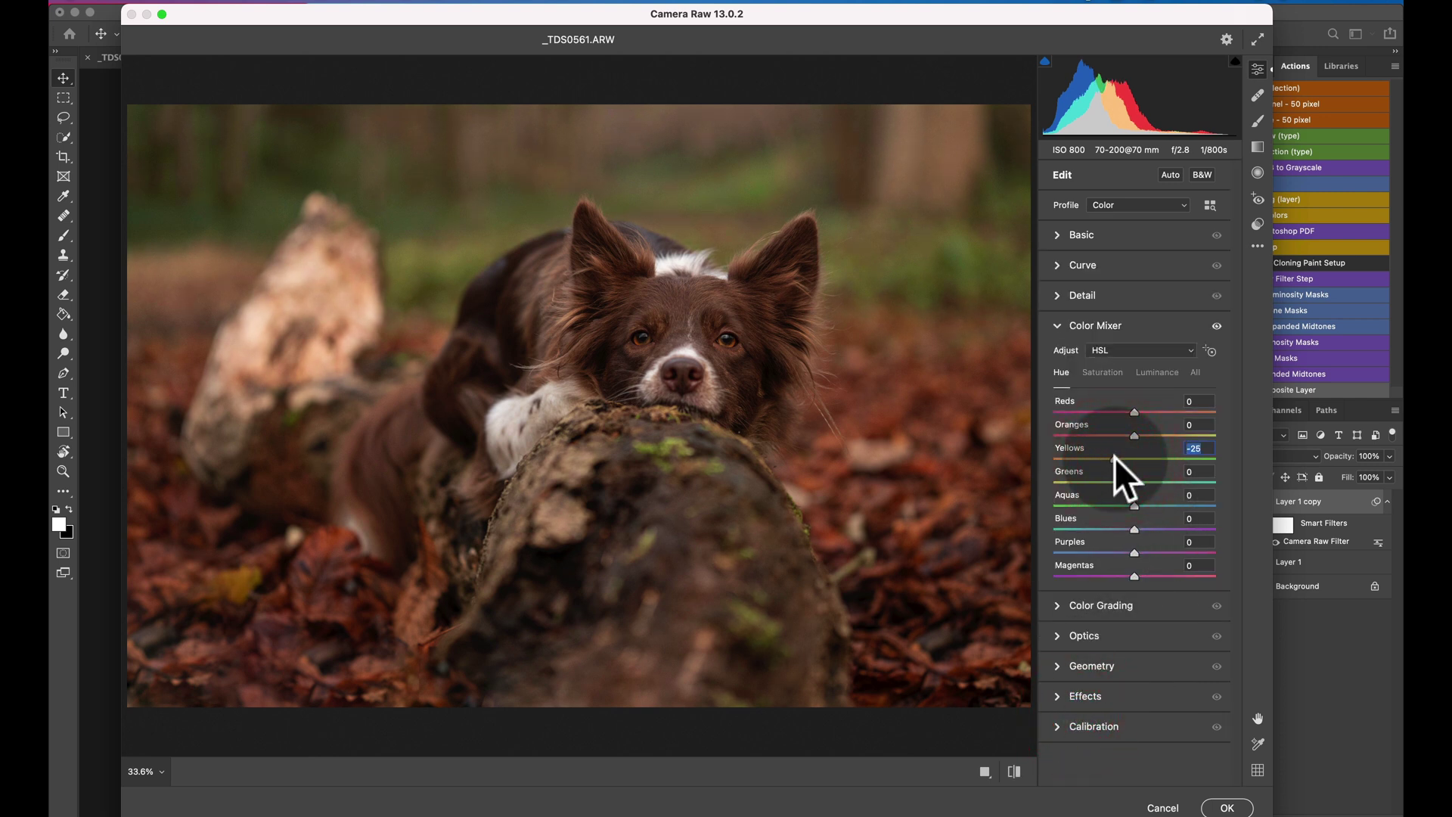
{"action": "left_click_drag", "start_coordinate": [1114, 458], "coordinate": [1117, 464]}
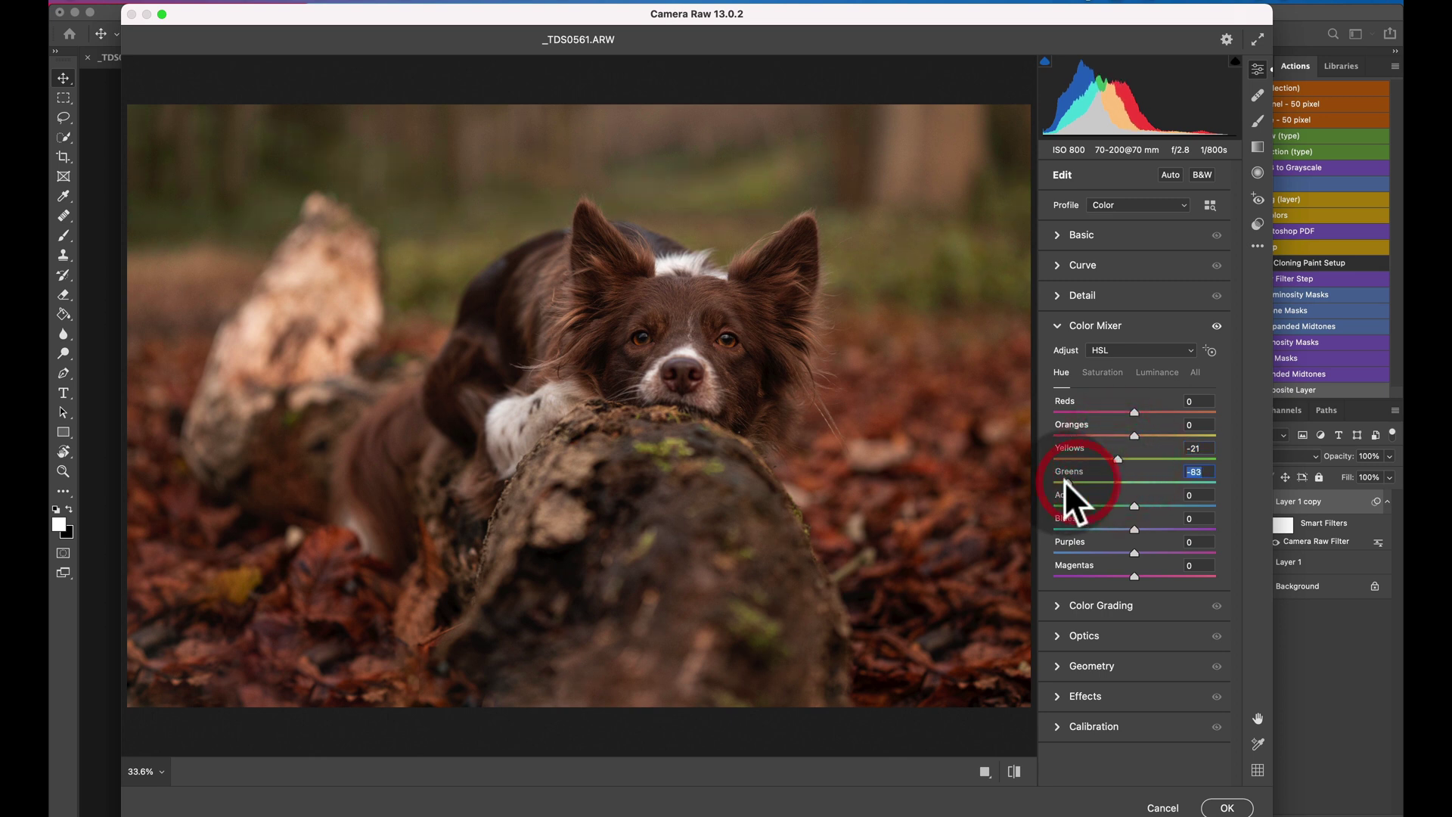
{"action": "left_click", "coordinate": [1106, 373]}
{"action": "left_click", "coordinate": [1159, 373]}
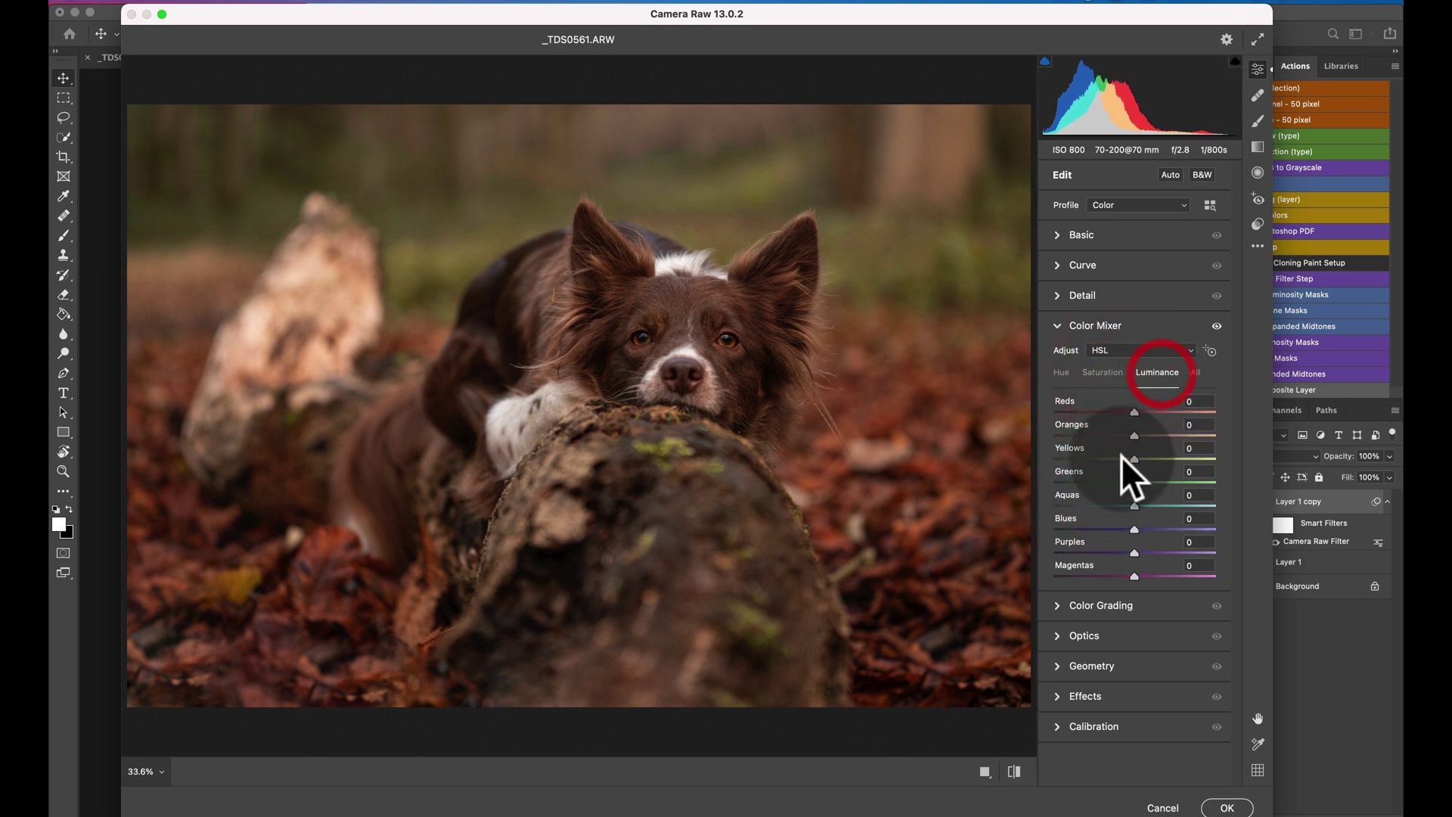
{"action": "left_click", "coordinate": [1115, 458]}
{"action": "left_click_drag", "start_coordinate": [1115, 458], "coordinate": [1109, 465]}
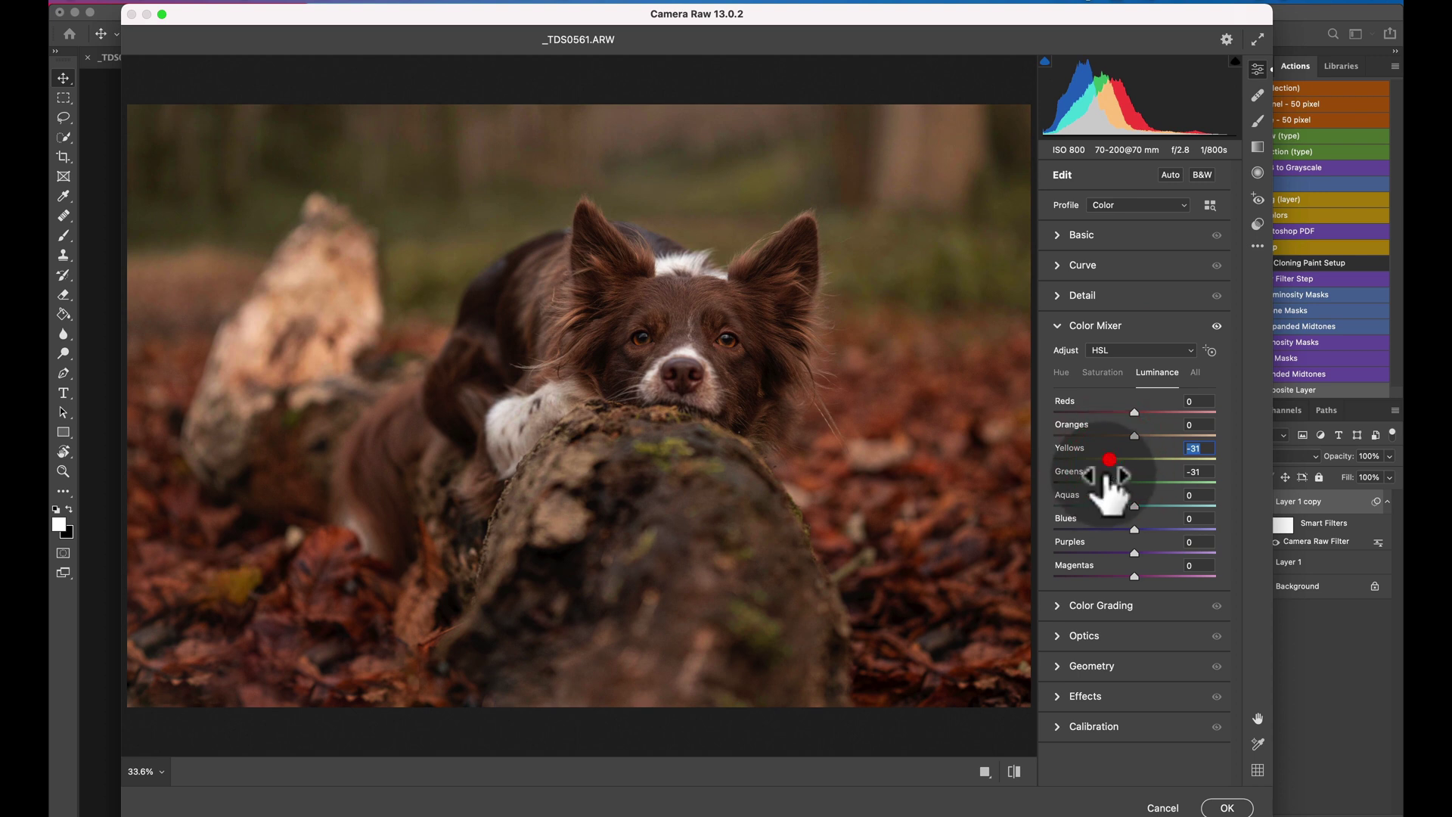
{"action": "left_click", "coordinate": [1113, 460]}
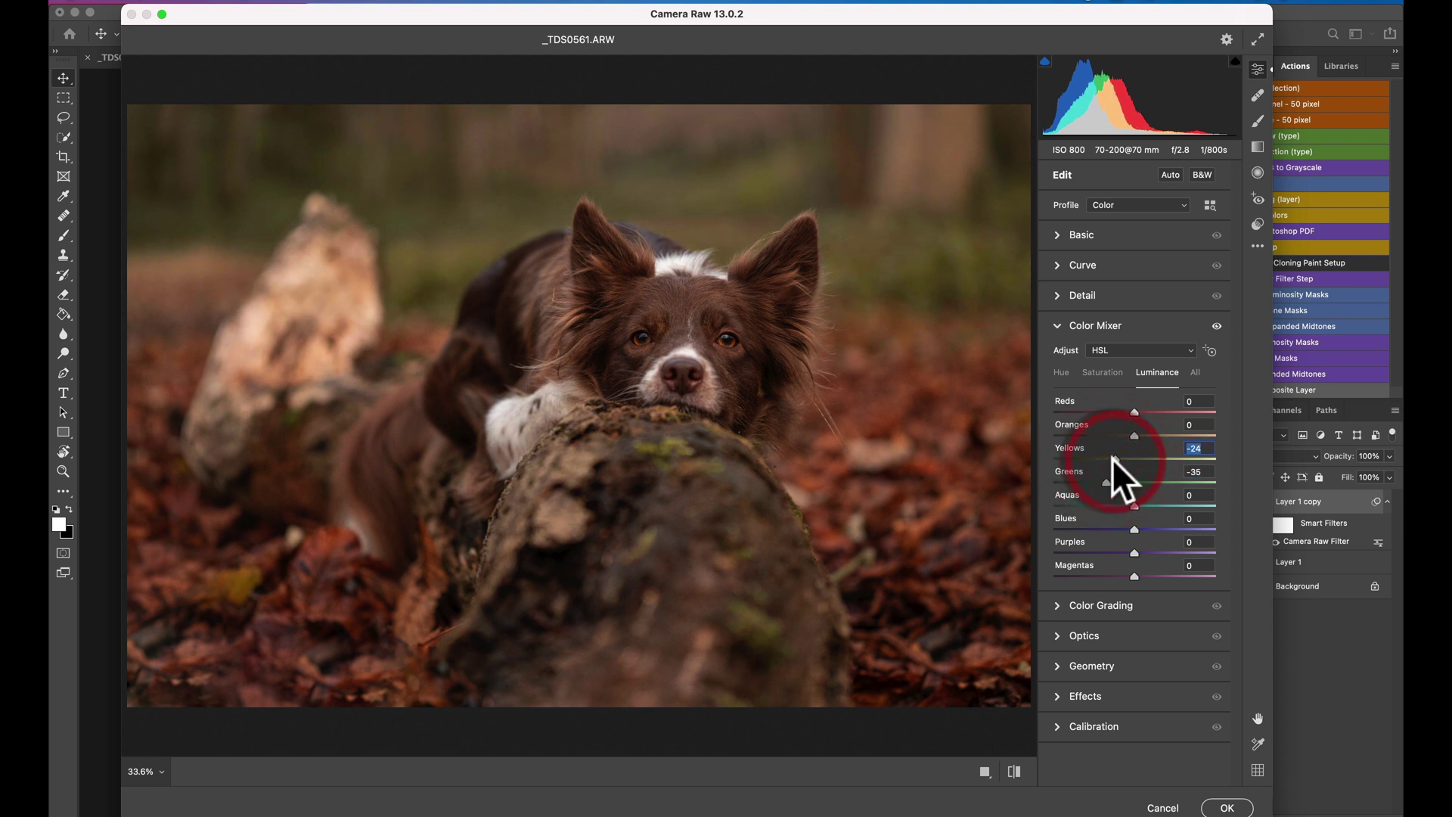
{"action": "left_click_drag", "start_coordinate": [1112, 458], "coordinate": [1117, 499]}
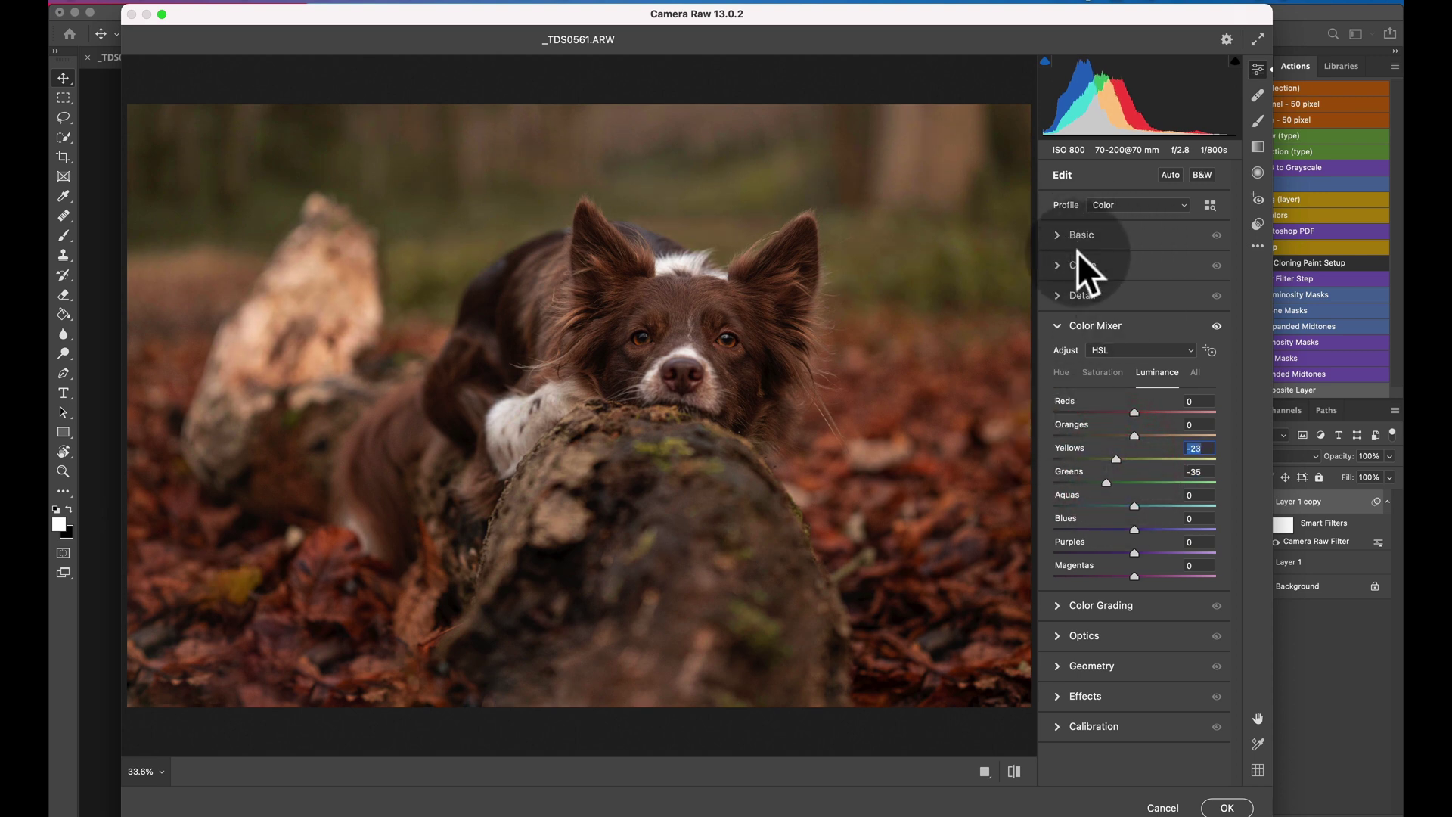
Add a brightening Radial Filter centred on the dog's head and commit the Camera Raw edits
{"action": "left_click", "coordinate": [1257, 172]}
{"action": "left_click_drag", "start_coordinate": [612, 403], "coordinate": [818, 605]}
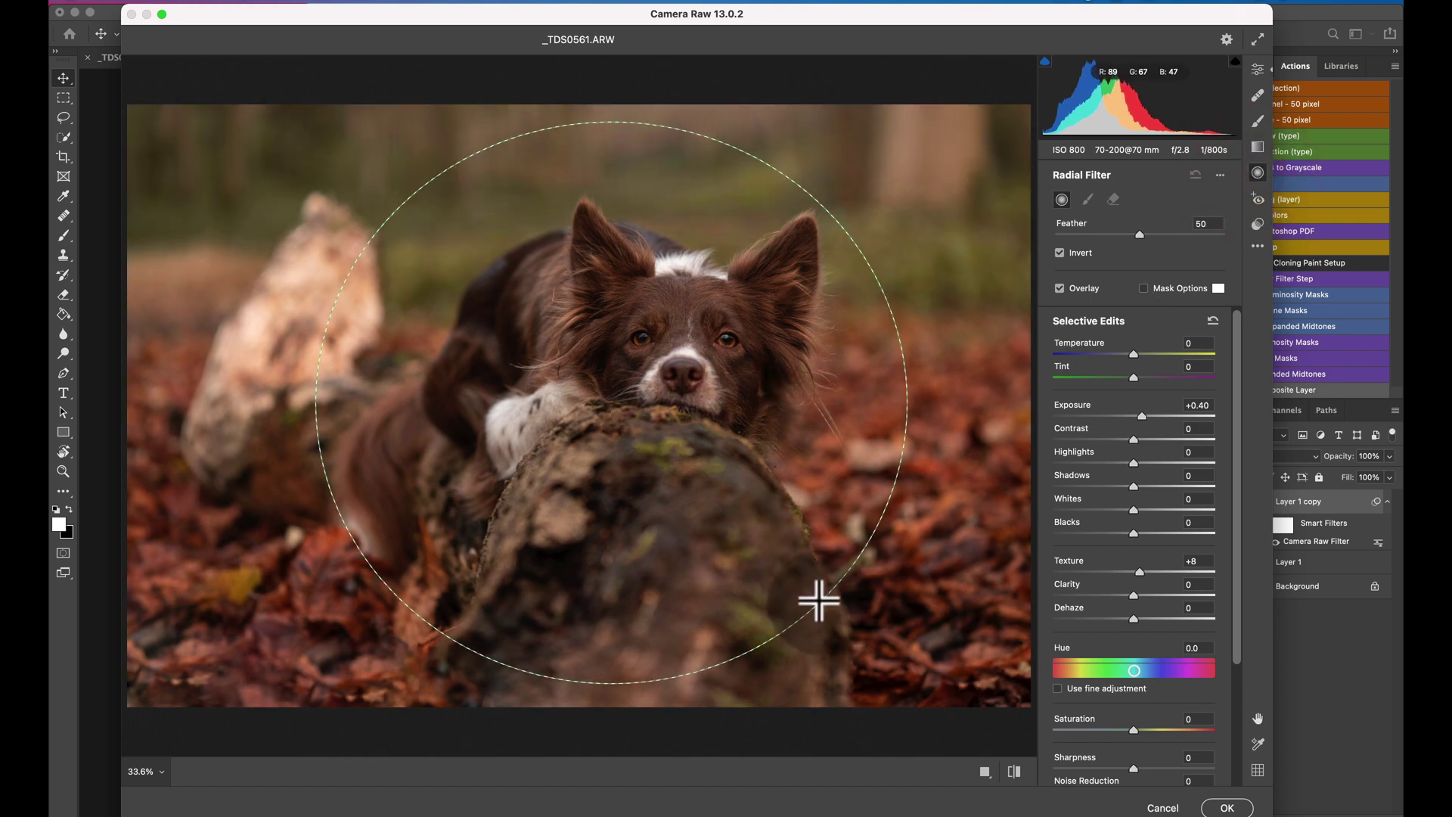
{"action": "left_click_drag", "start_coordinate": [730, 496], "coordinate": [782, 439]}
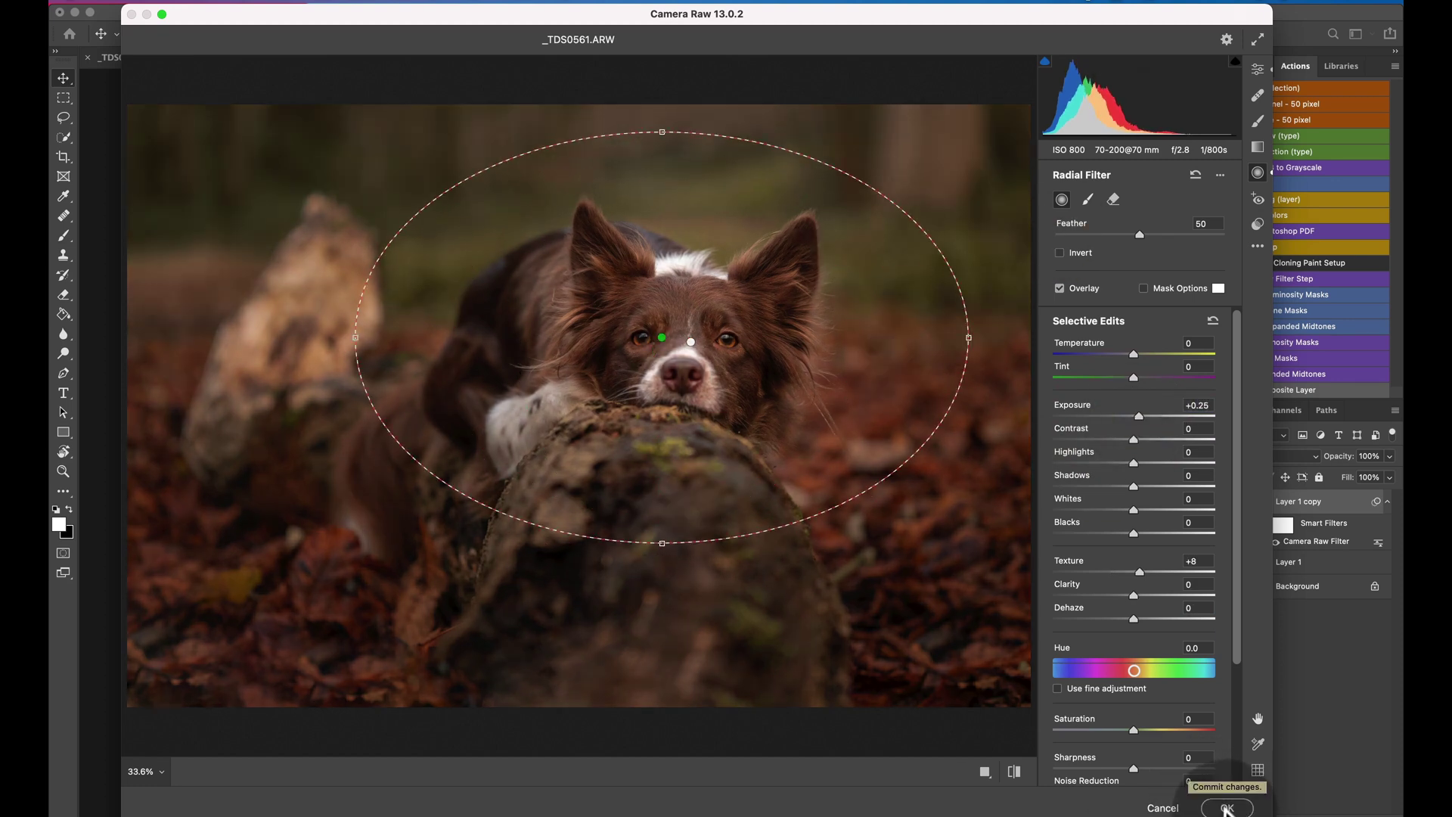
{"action": "left_click", "coordinate": [1226, 808]}
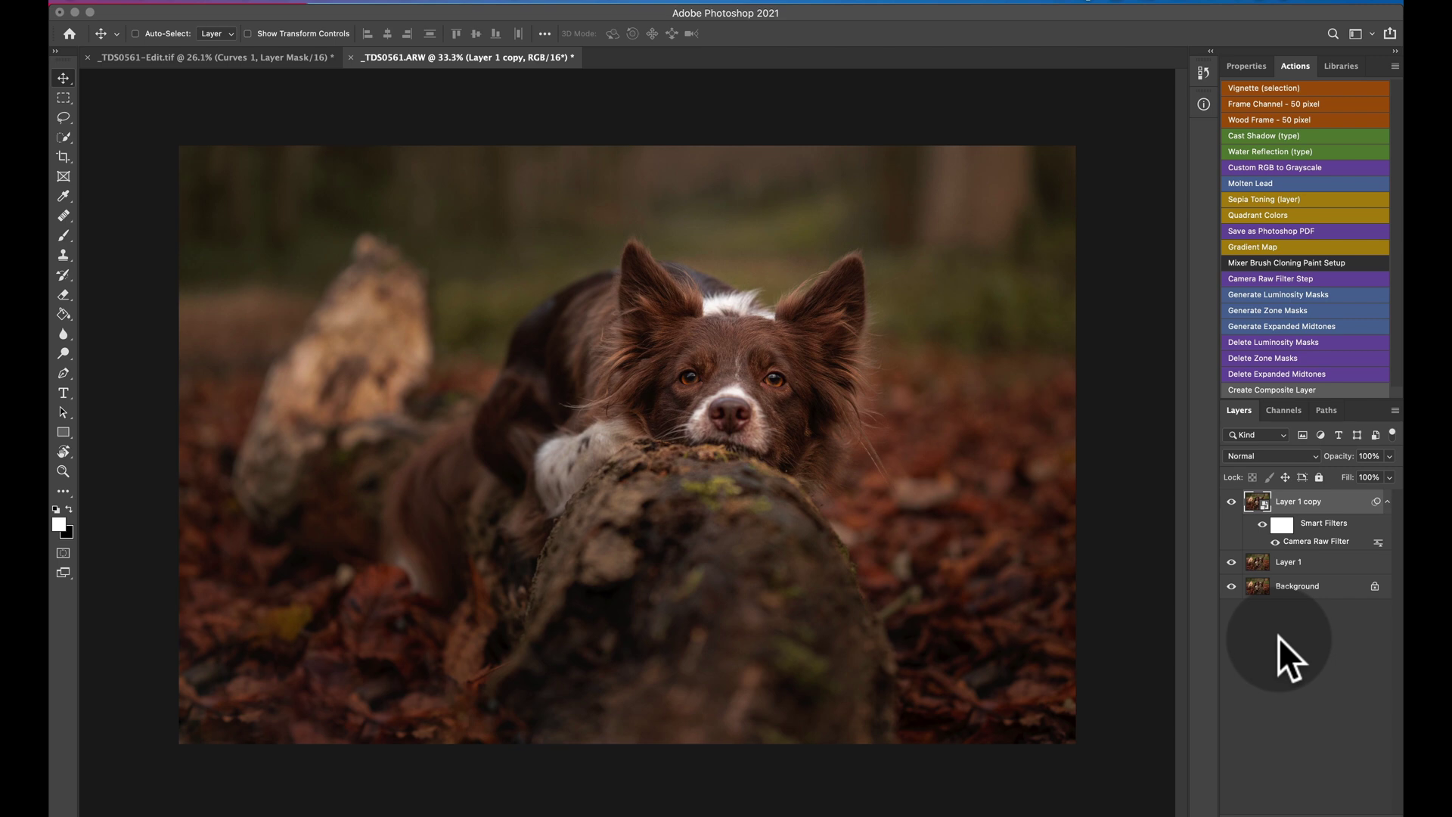
Return the Actions panel to list view and select the Camera Raw copy layer
{"action": "left_click", "coordinate": [1395, 67]}
{"action": "left_click", "coordinate": [1382, 70]}
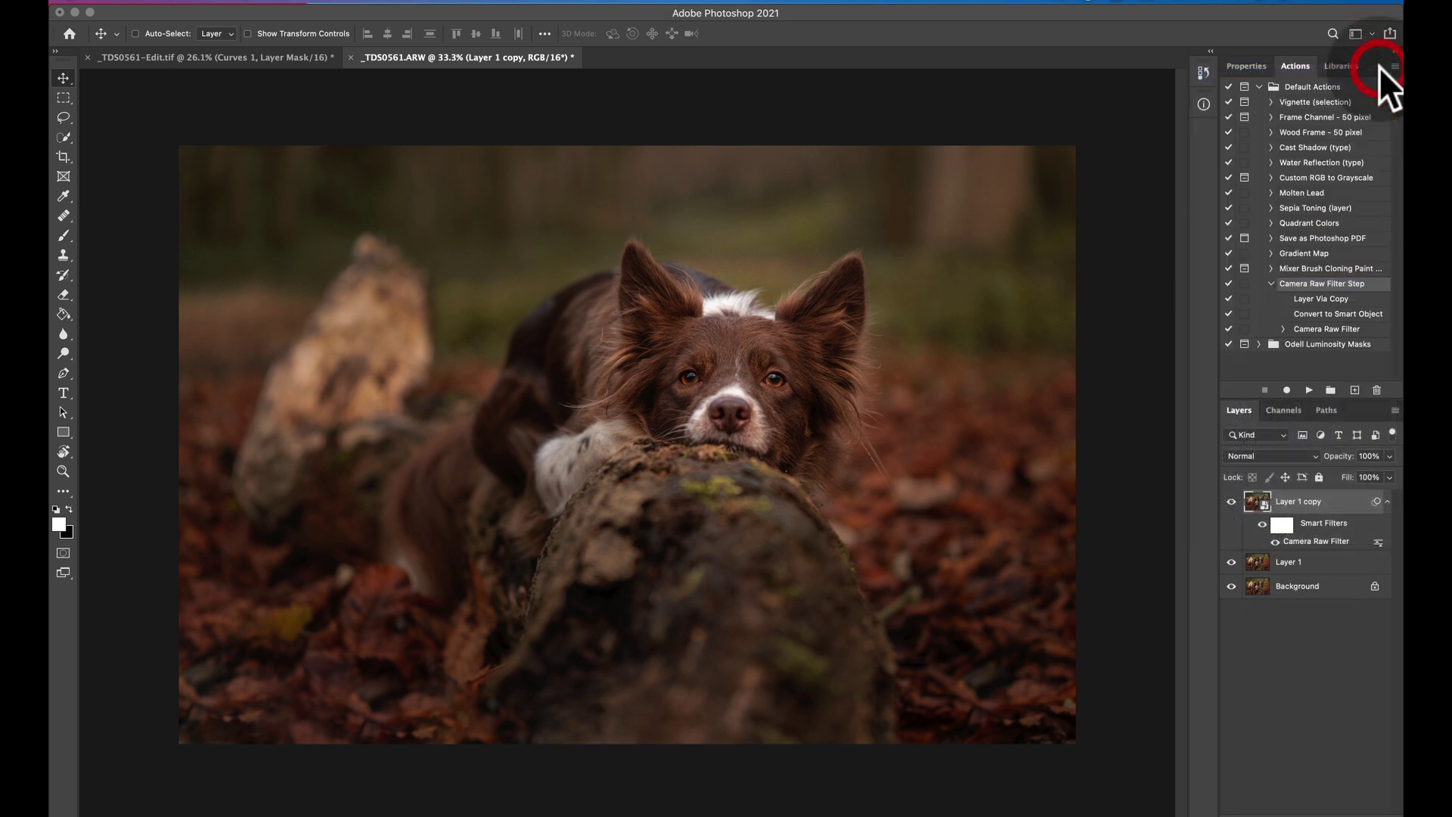
{"action": "left_click", "coordinate": [1311, 390]}
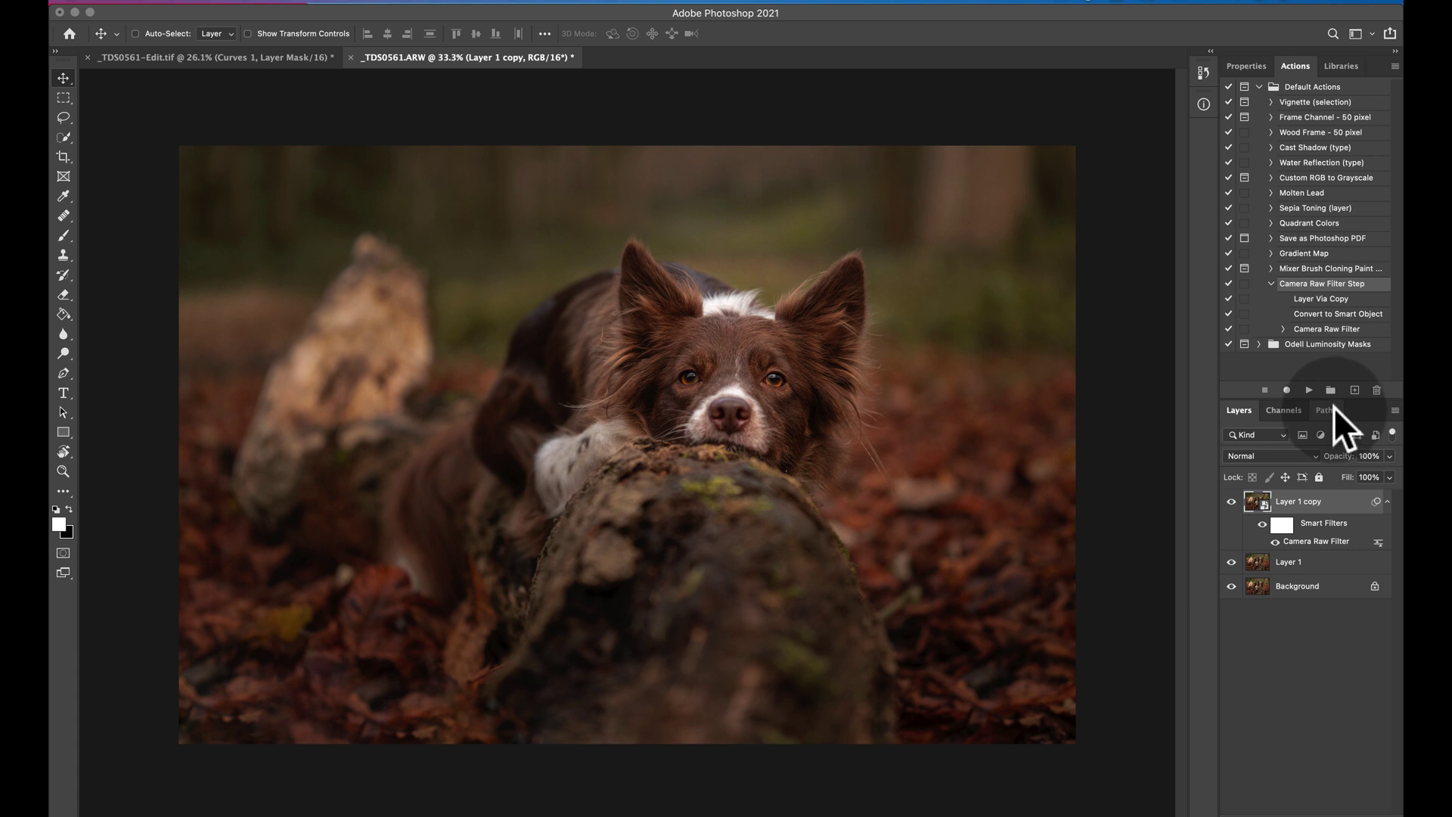
{"action": "left_click", "coordinate": [1321, 488]}
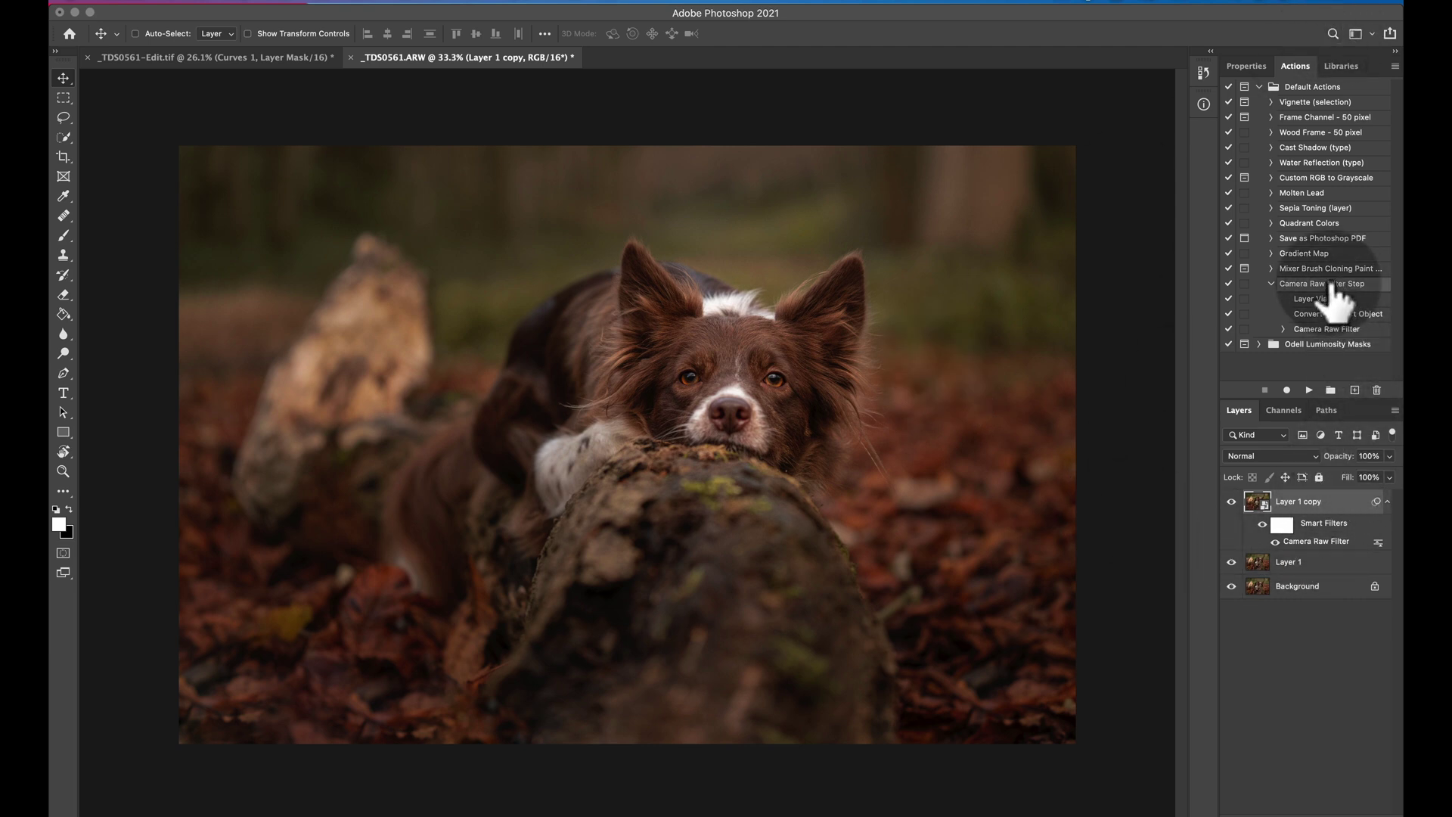
Create a violet action 'Light Radial Base' in Default Actions and start recording
{"action": "left_click", "coordinate": [1353, 391]}
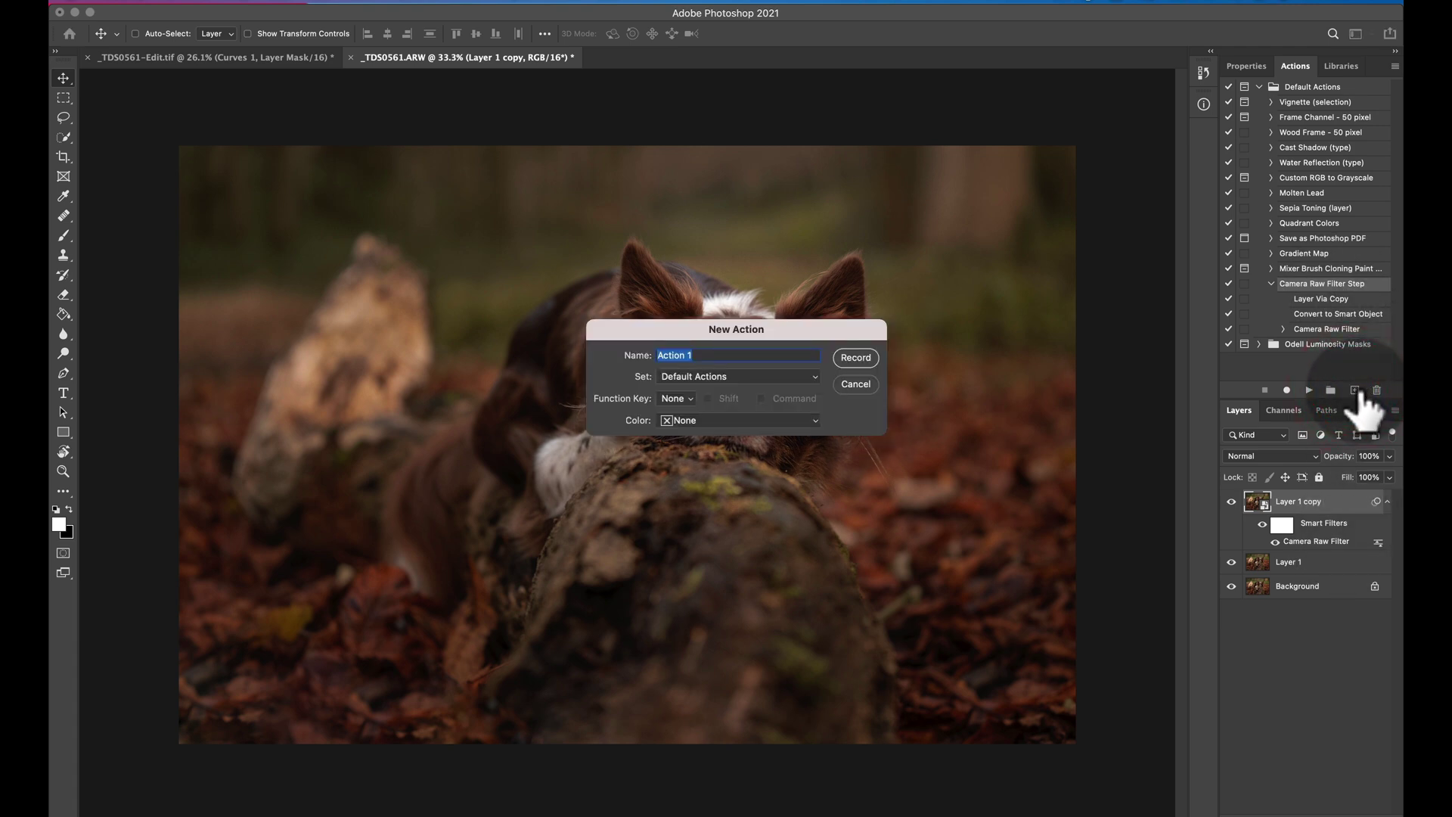
{"action": "type", "text": "Light Radial Base"}
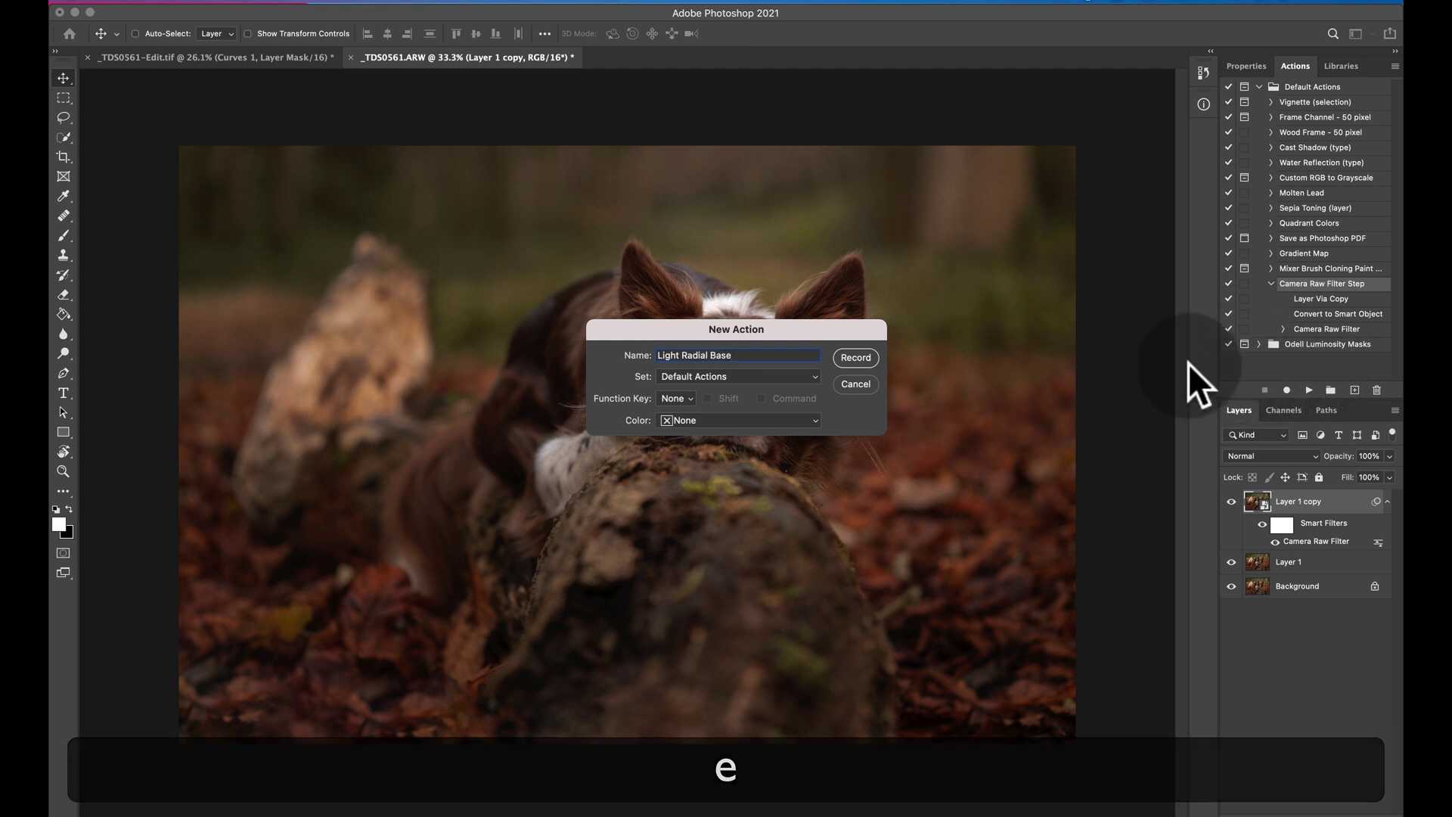
{"action": "left_click", "coordinate": [800, 420]}
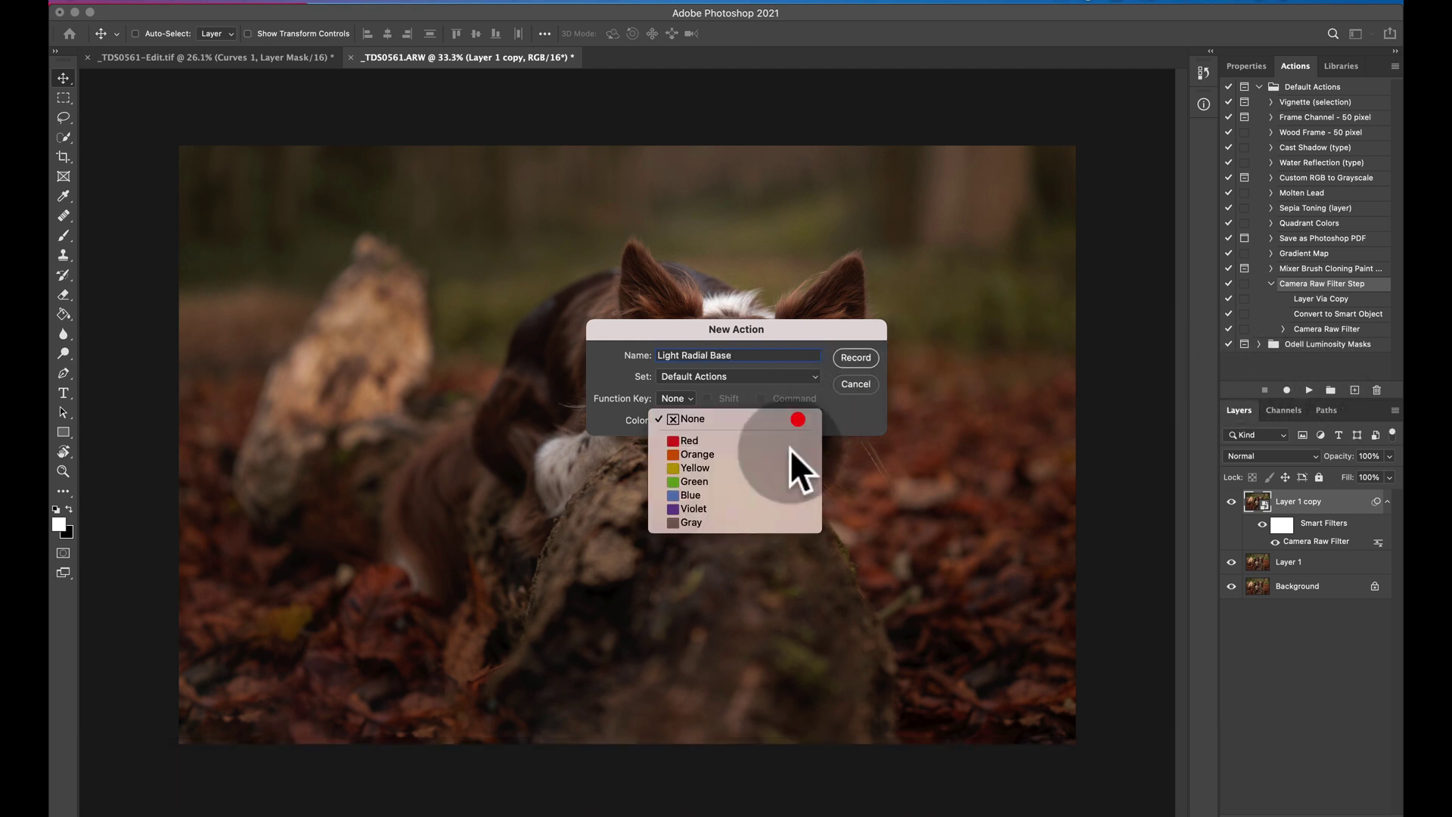
{"action": "left_click", "coordinate": [779, 506]}
{"action": "left_click", "coordinate": [851, 357]}
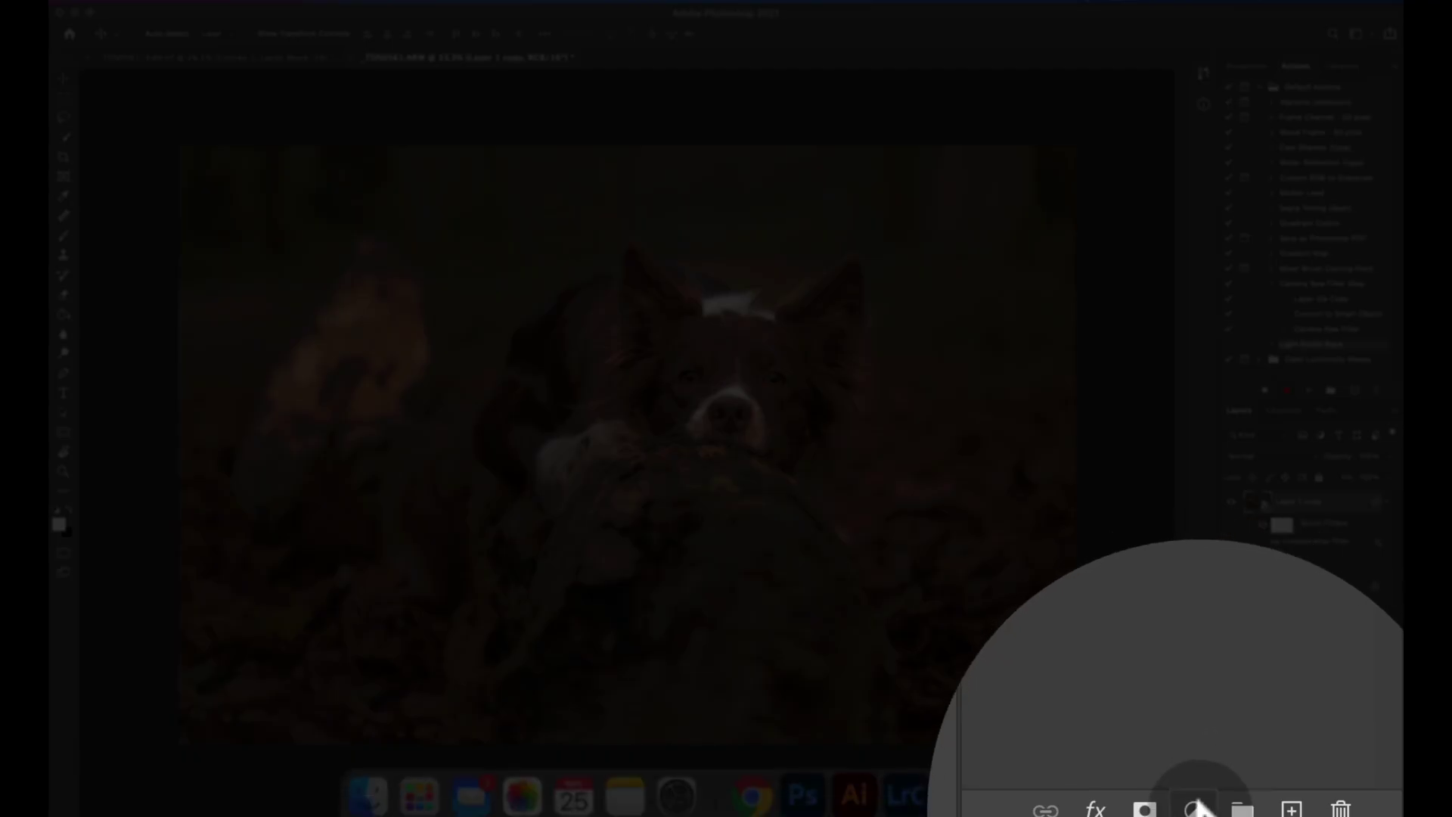
Add a Gradient Fill layer, make it radial and raise its scale to about 264%
{"action": "left_click", "coordinate": [1309, 801]}
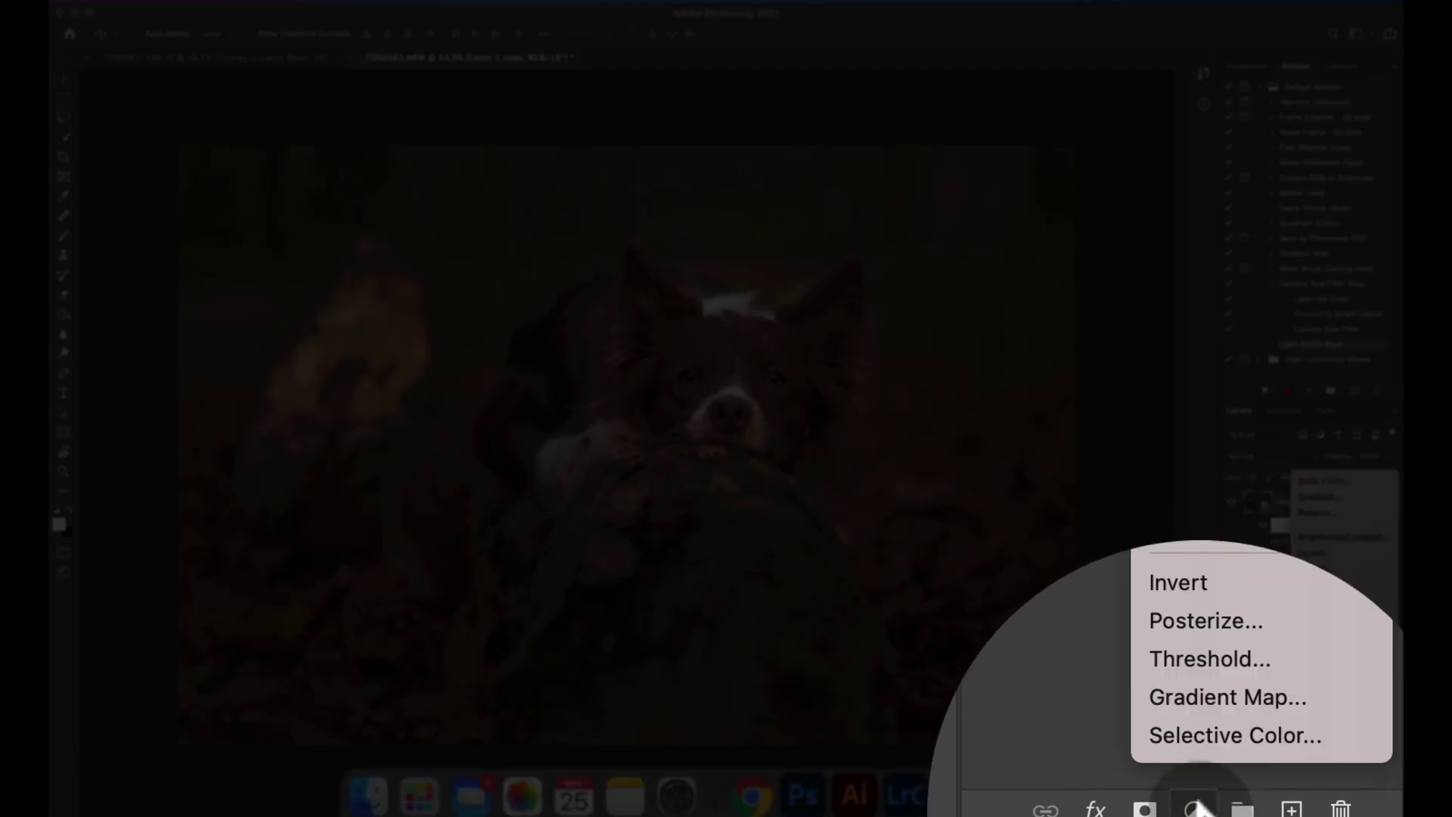
{"action": "left_click", "coordinate": [1245, 493]}
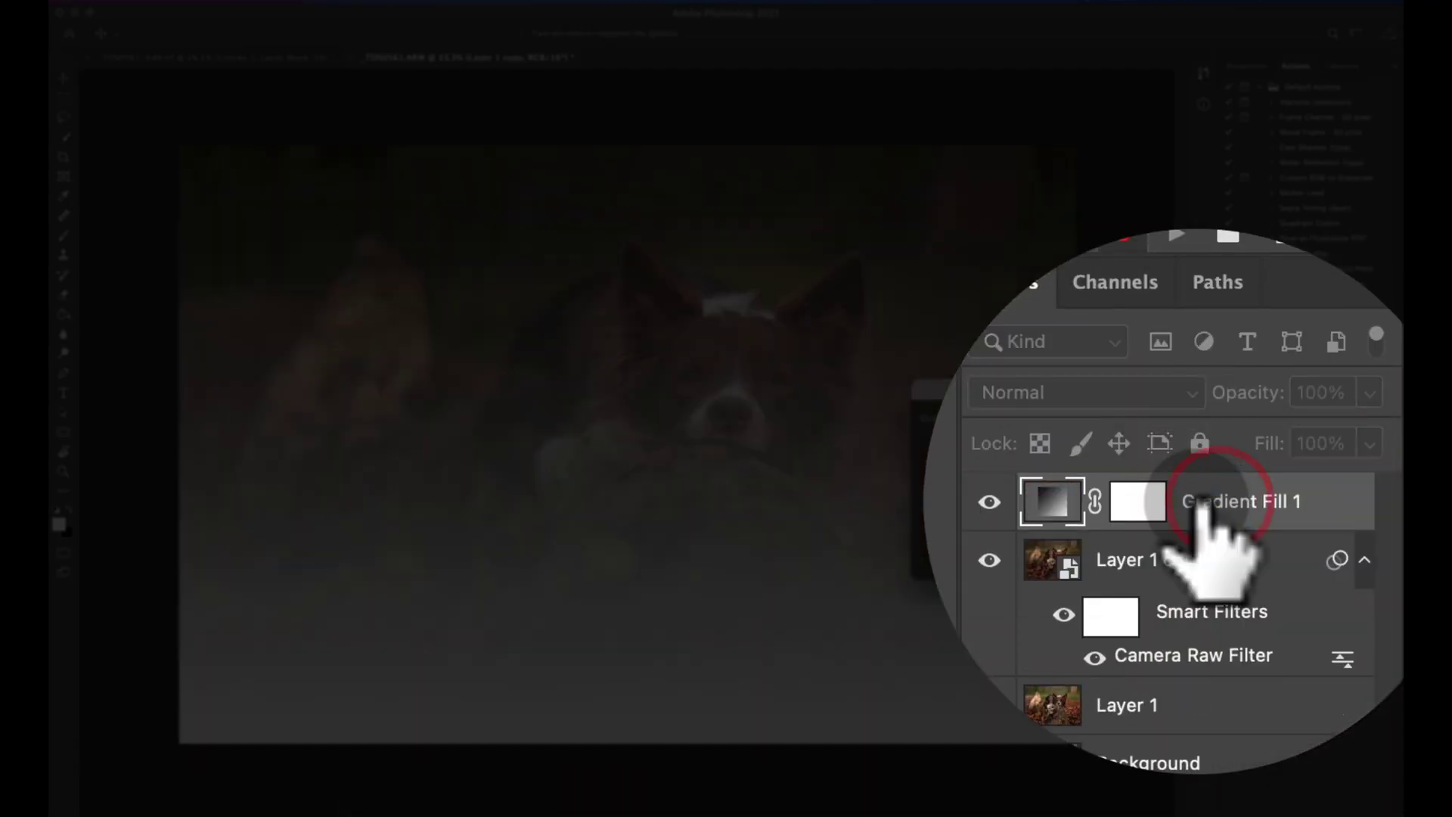
{"action": "left_click", "coordinate": [994, 441]}
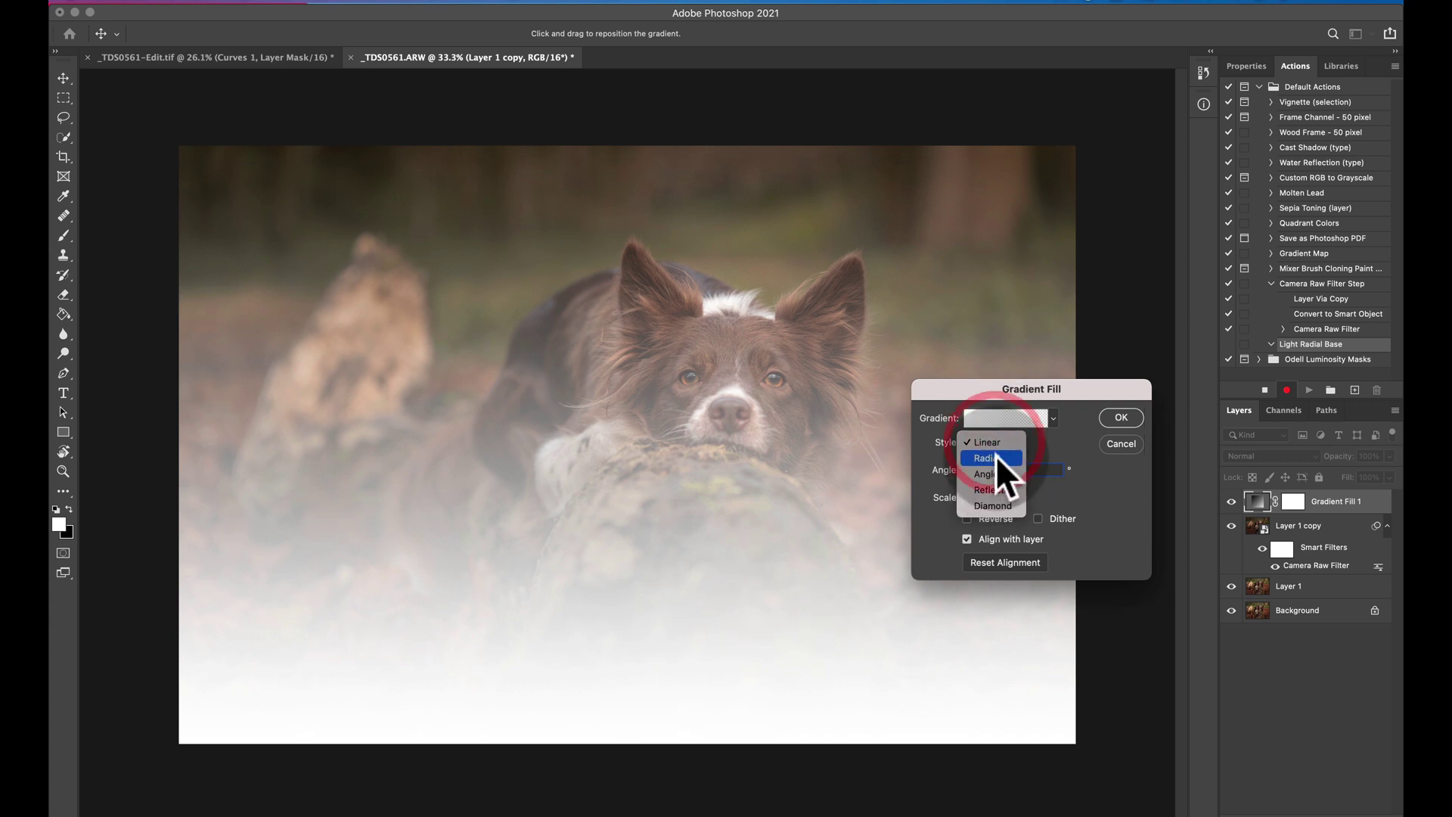
{"action": "left_click", "coordinate": [994, 457]}
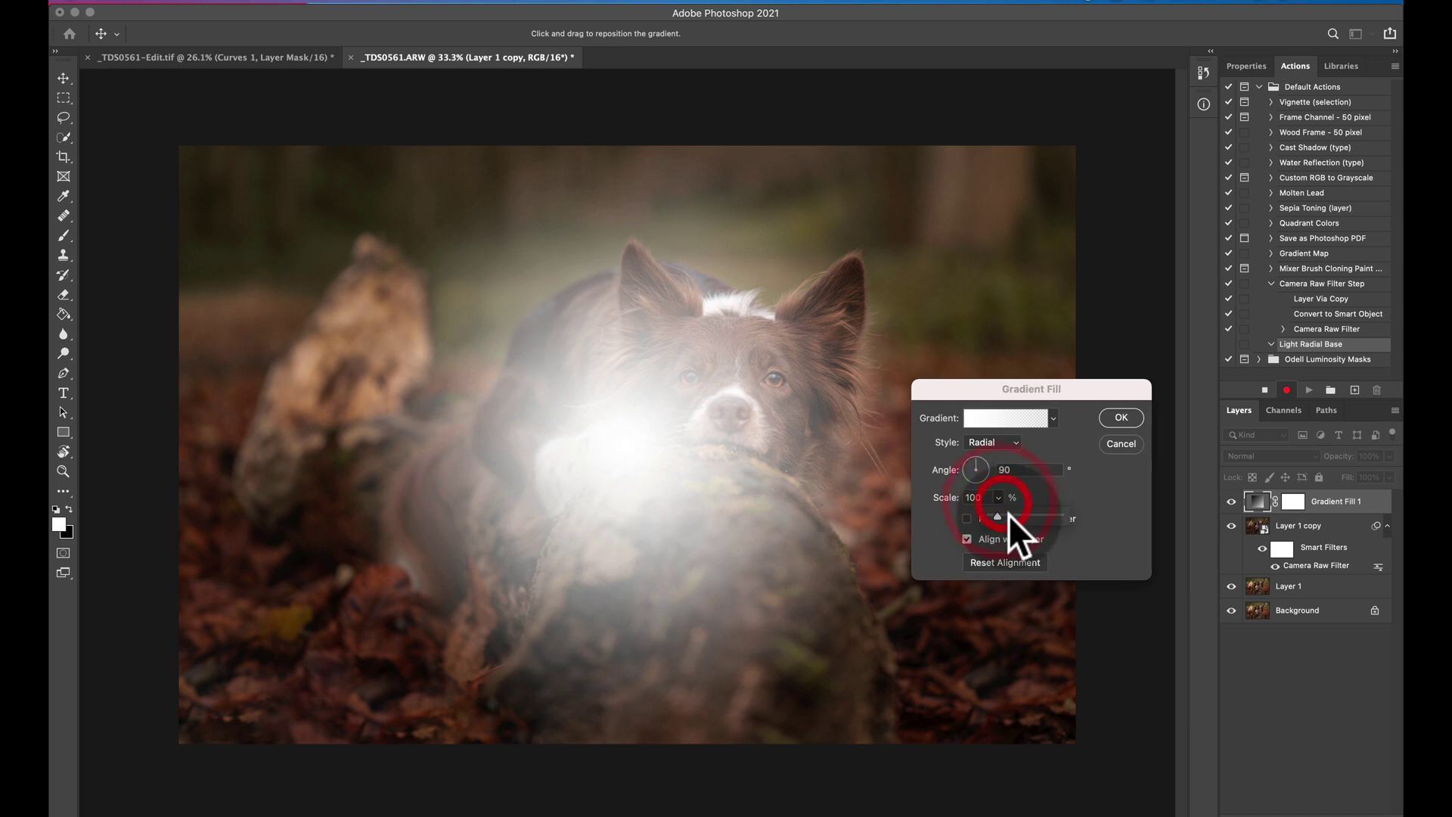
{"action": "left_click_drag", "start_coordinate": [1000, 497], "coordinate": [1009, 514]}
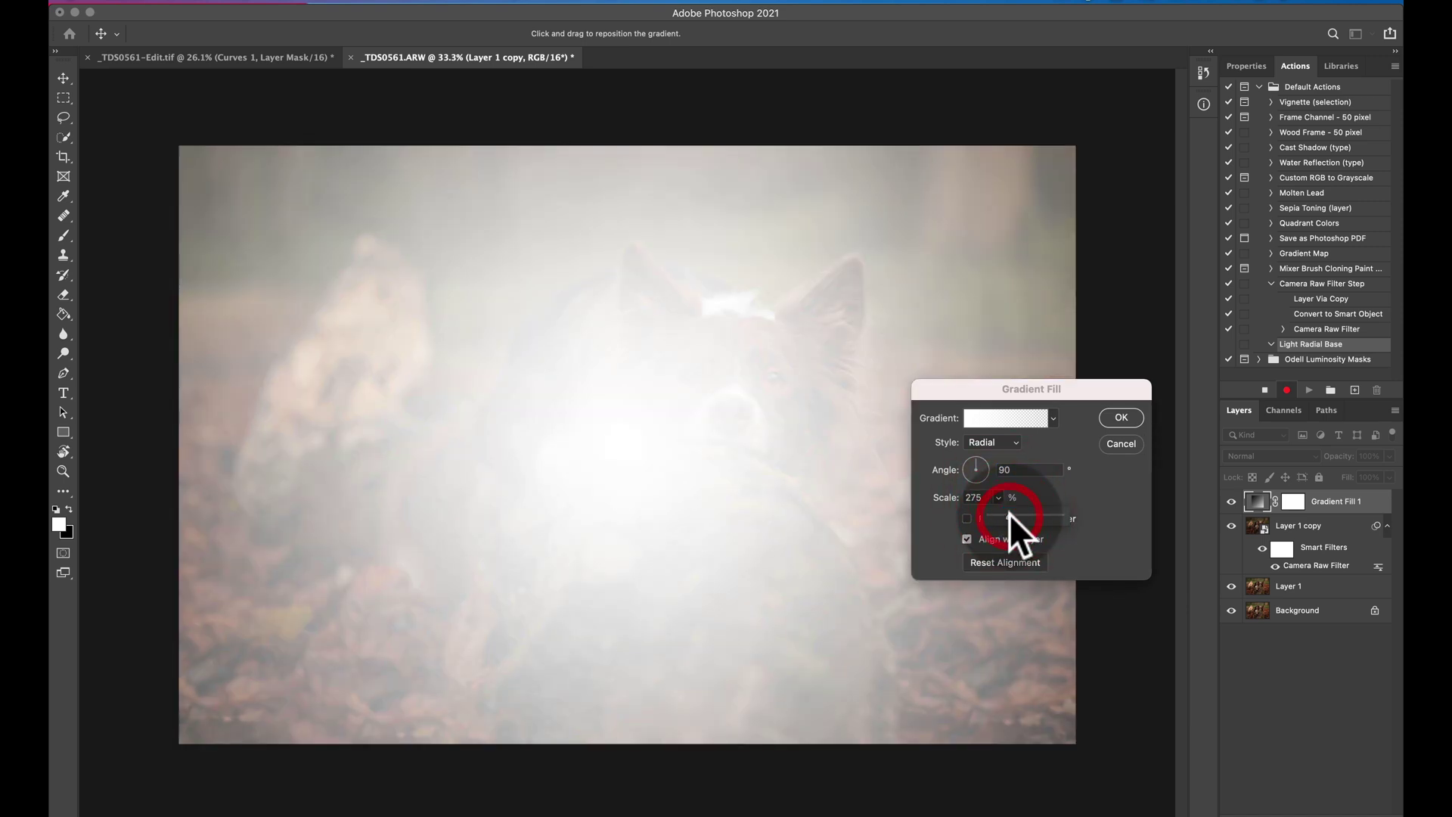
Set the gradient's starting stop to warm cream fbf1e4 and create the fill layer
{"action": "left_click", "coordinate": [1011, 417]}
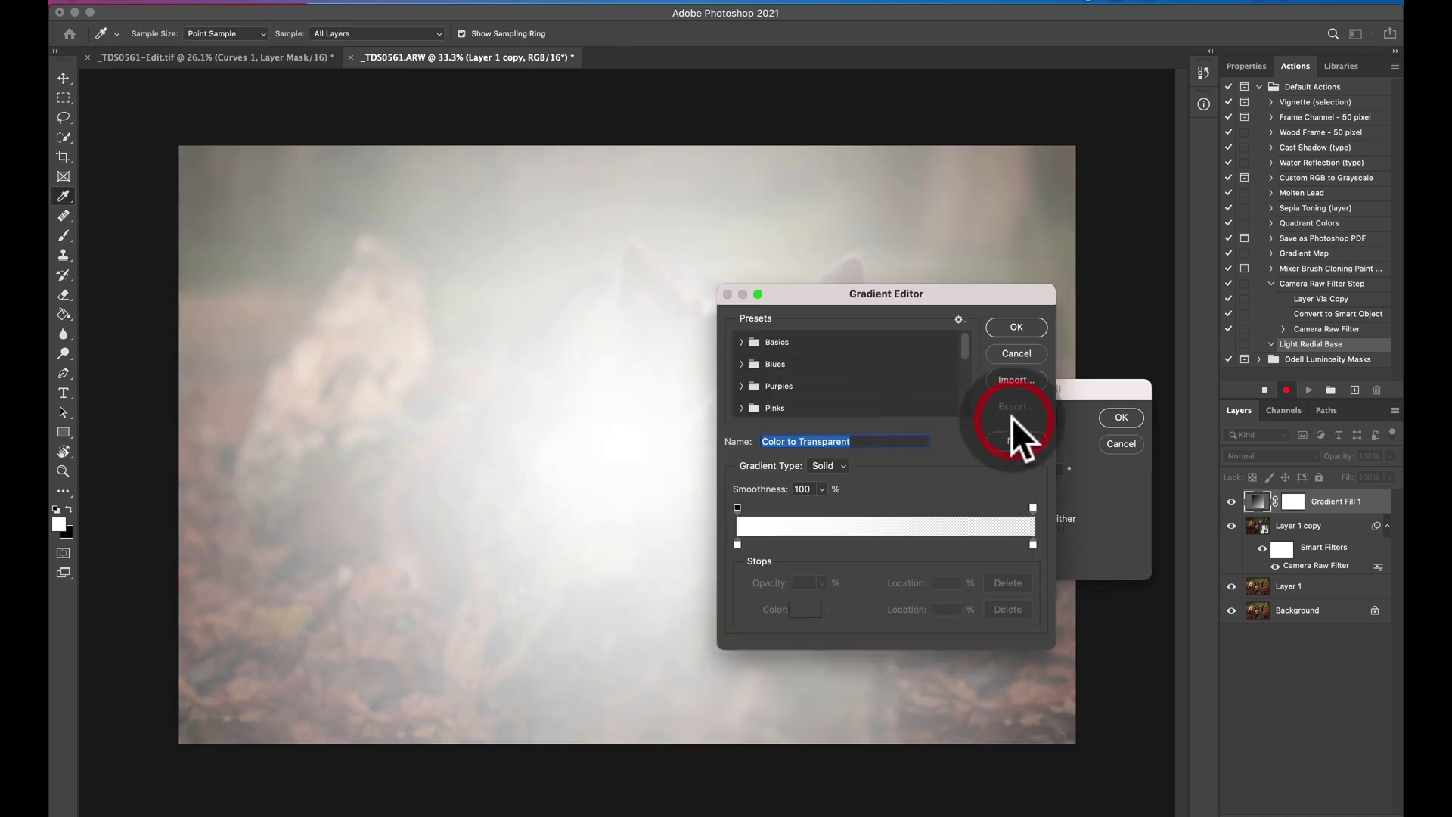
{"action": "left_click", "coordinate": [739, 546]}
{"action": "left_click", "coordinate": [804, 610]}
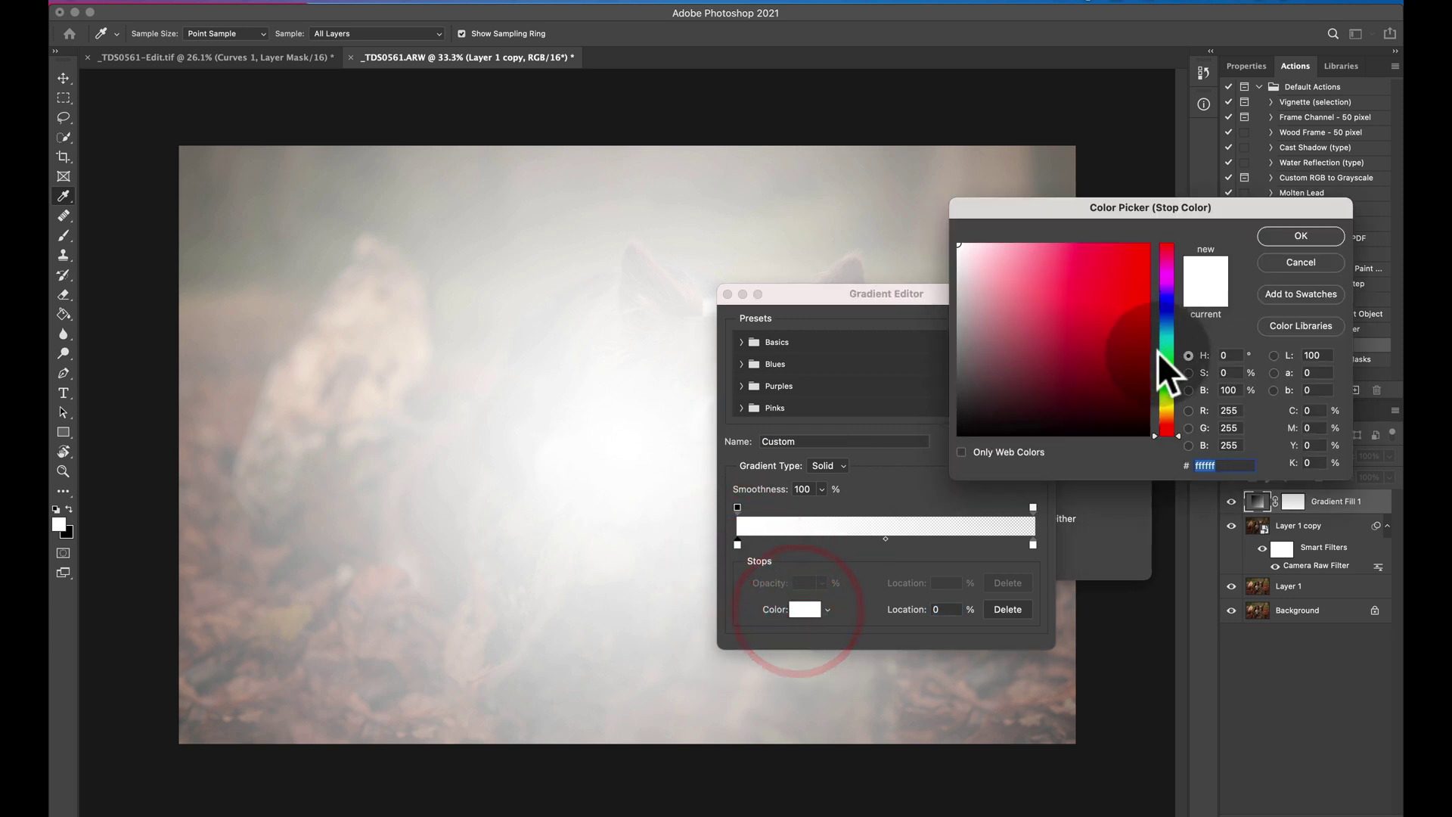
{"action": "left_click", "coordinate": [969, 246]}
{"action": "left_click_drag", "start_coordinate": [971, 246], "coordinate": [975, 247]}
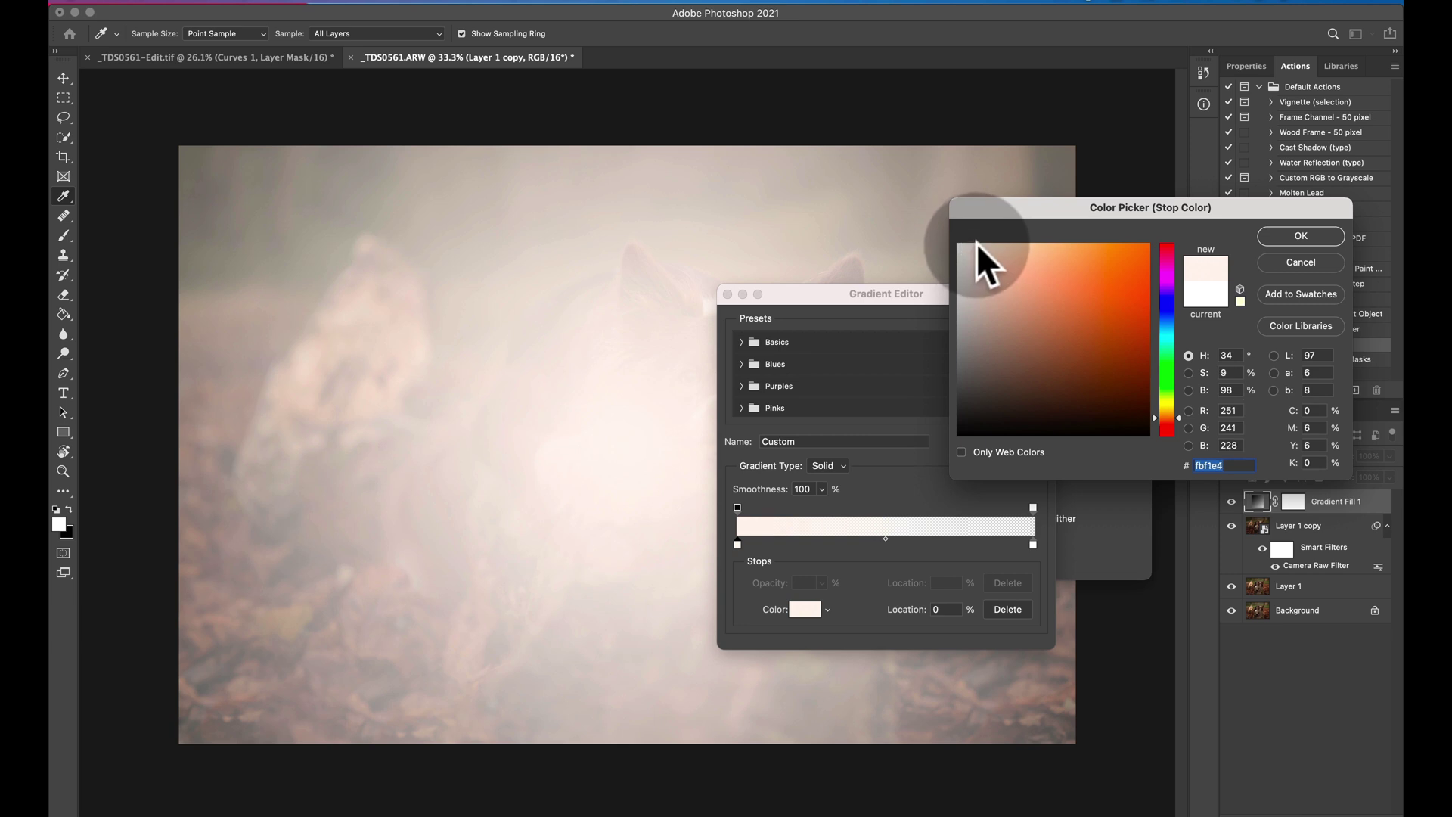
{"action": "left_click", "coordinate": [1300, 237]}
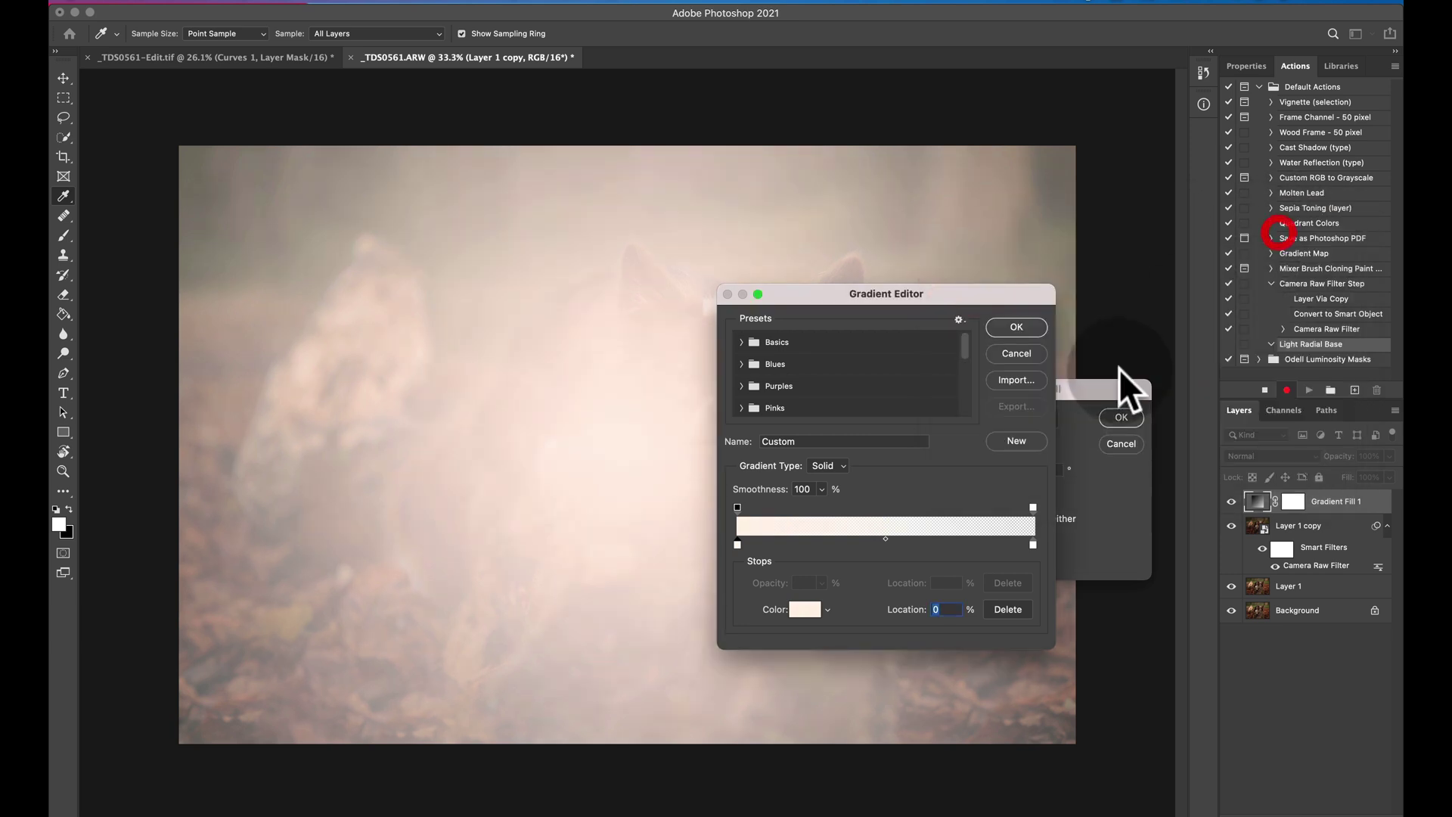
{"action": "left_click", "coordinate": [1019, 324]}
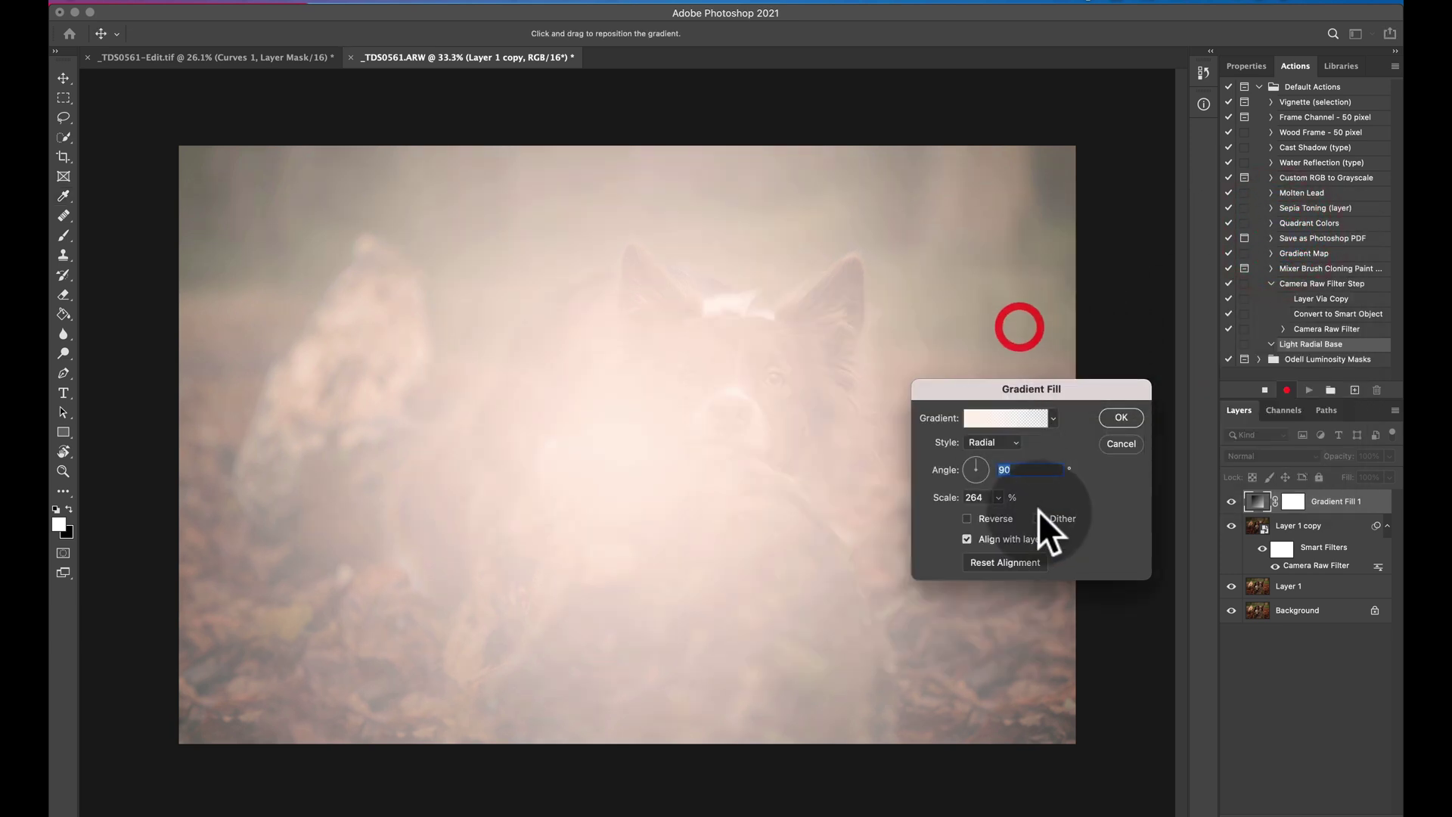
{"action": "left_click", "coordinate": [1122, 416]}
Blend Gradient Fill 1 in Screen mode, stop recording, and delete the trial layer
{"action": "left_click", "coordinate": [1257, 455]}
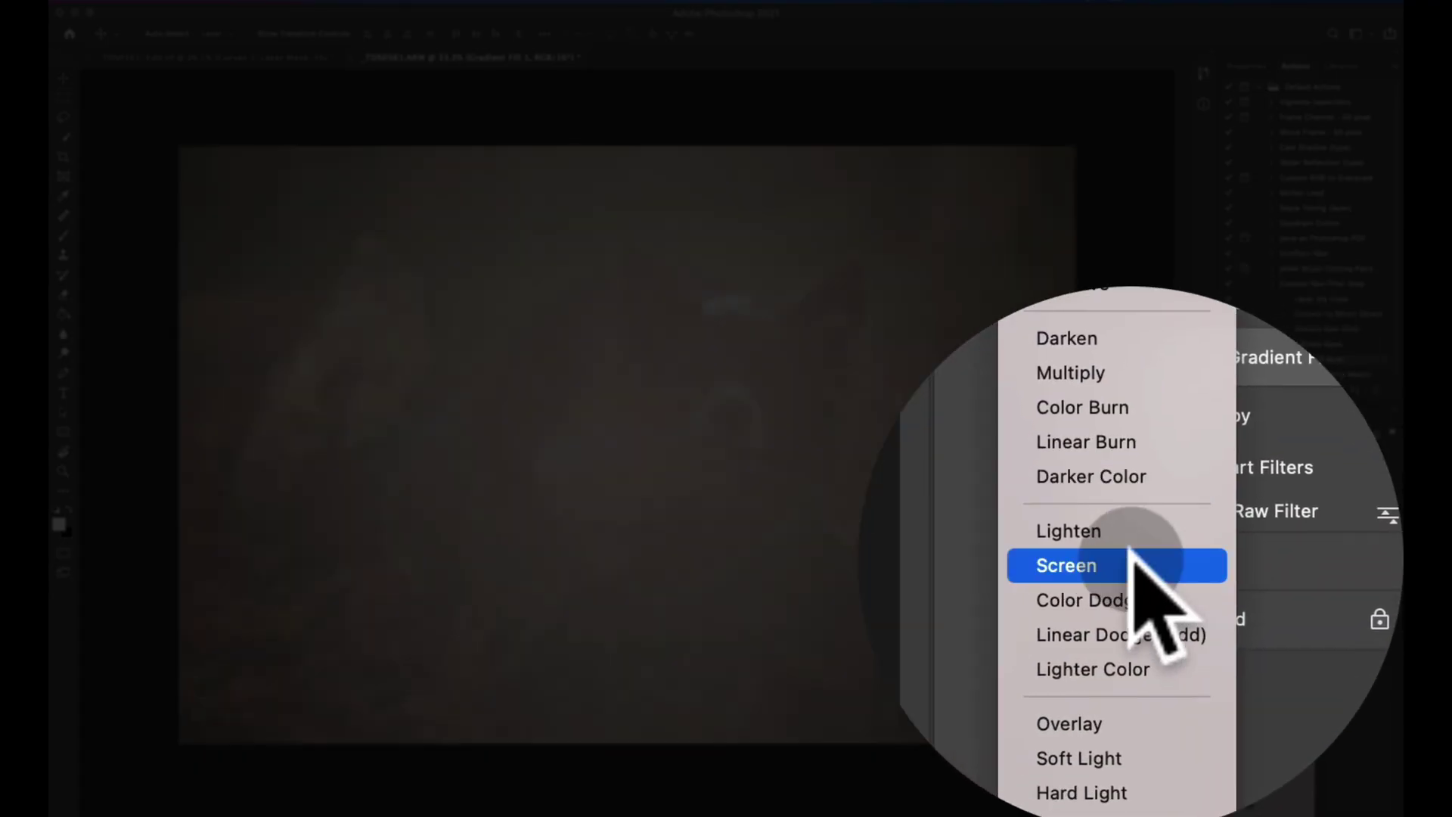
{"action": "left_click", "coordinate": [1132, 549]}
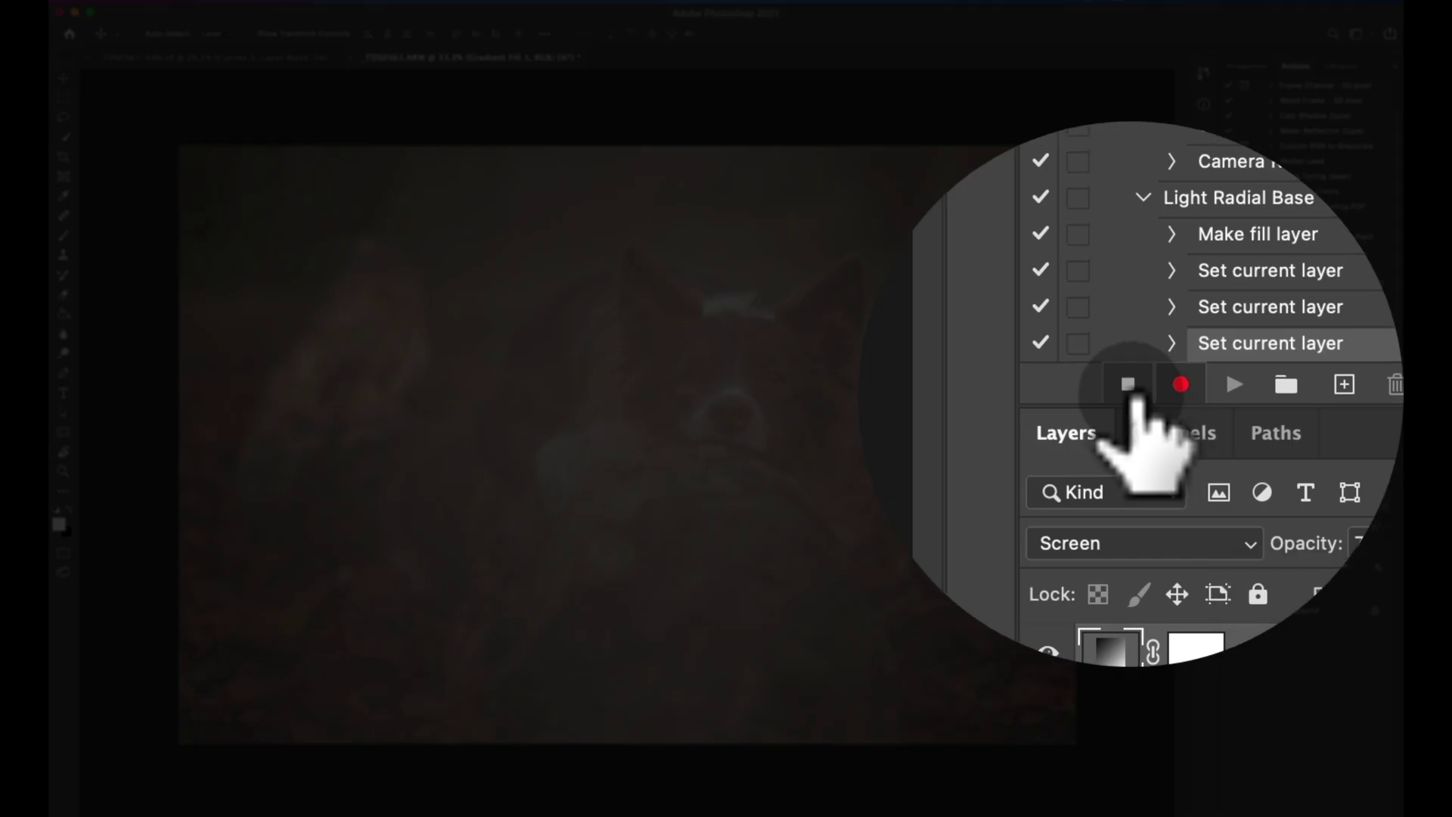
{"action": "left_click", "coordinate": [1129, 387]}
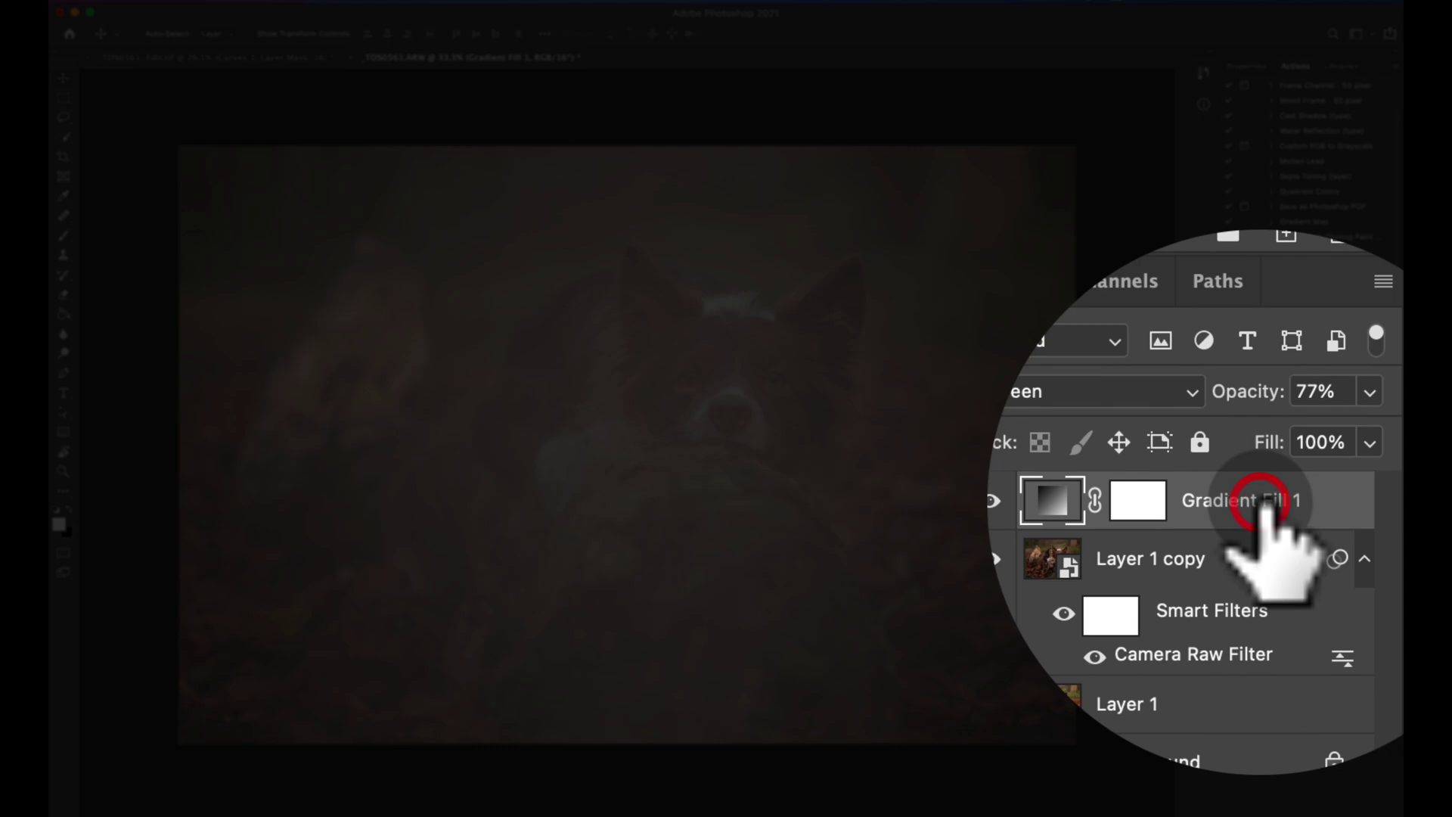
{"action": "key", "text": "BackSpace"}
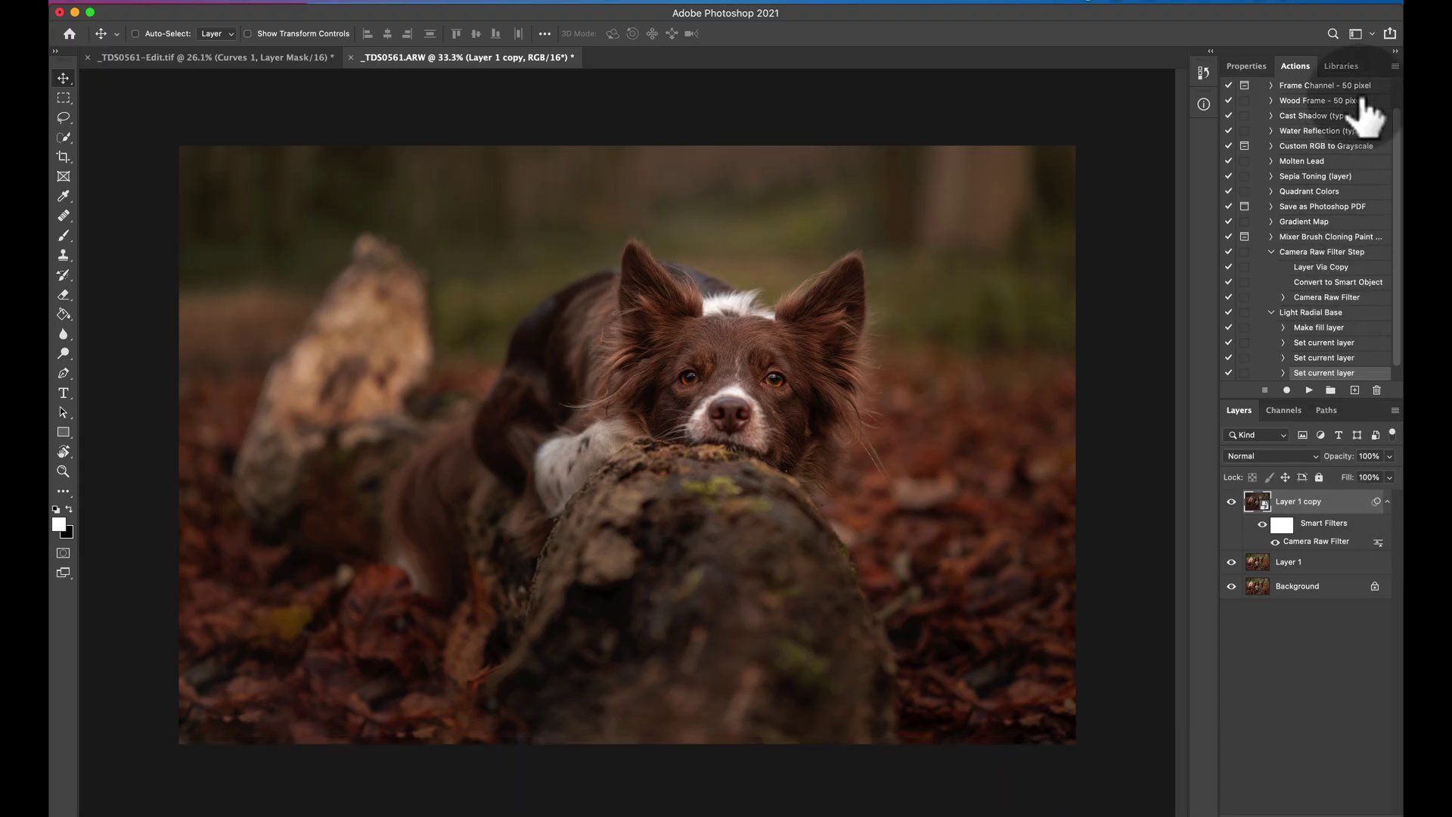
Show actions in Button Mode, then refine the dog selection with ~1 px feather and output it as a layer mask
{"action": "left_click", "coordinate": [1394, 65]}
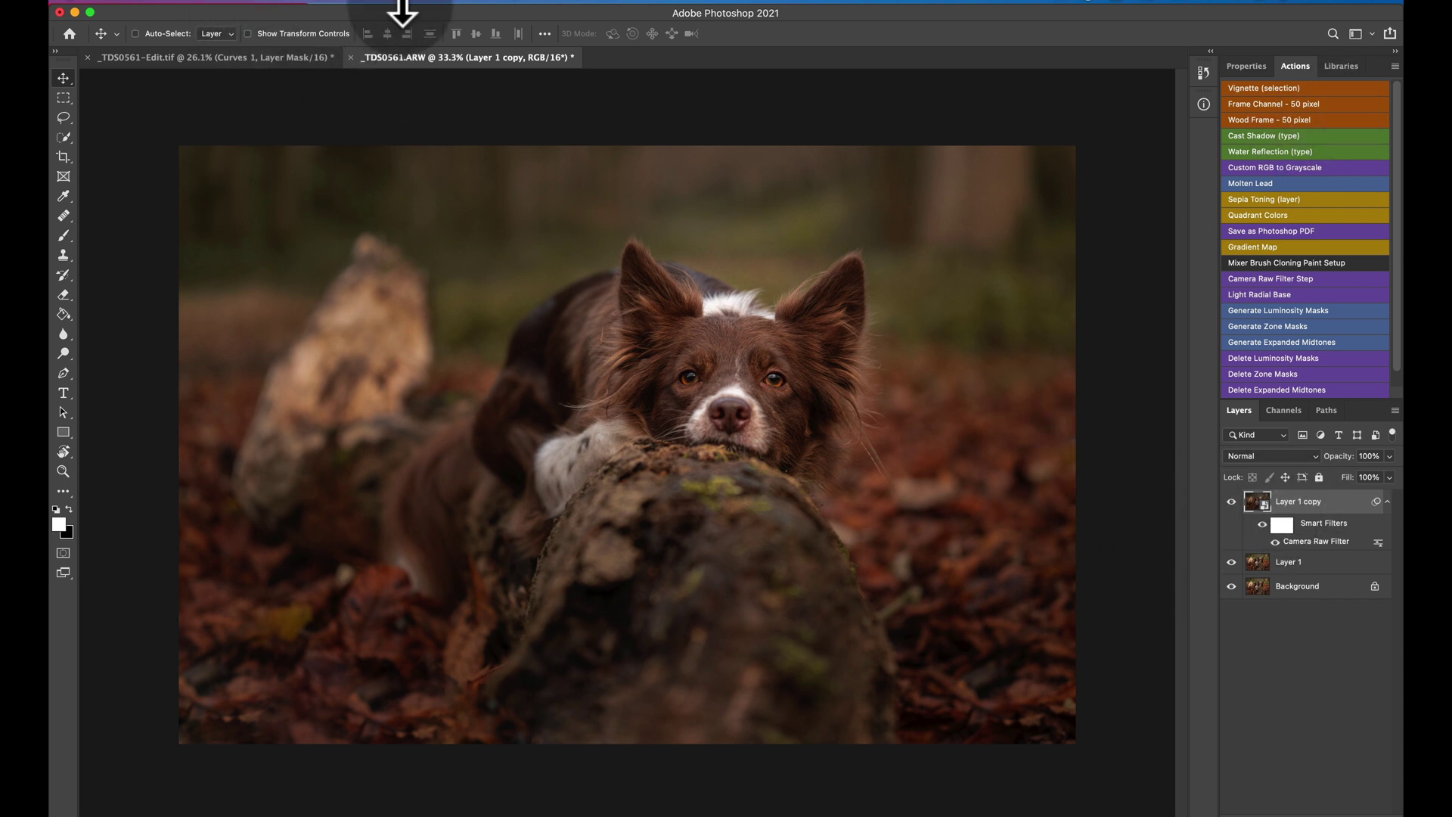
{"action": "key", "text": "ctrl+alt+r"}
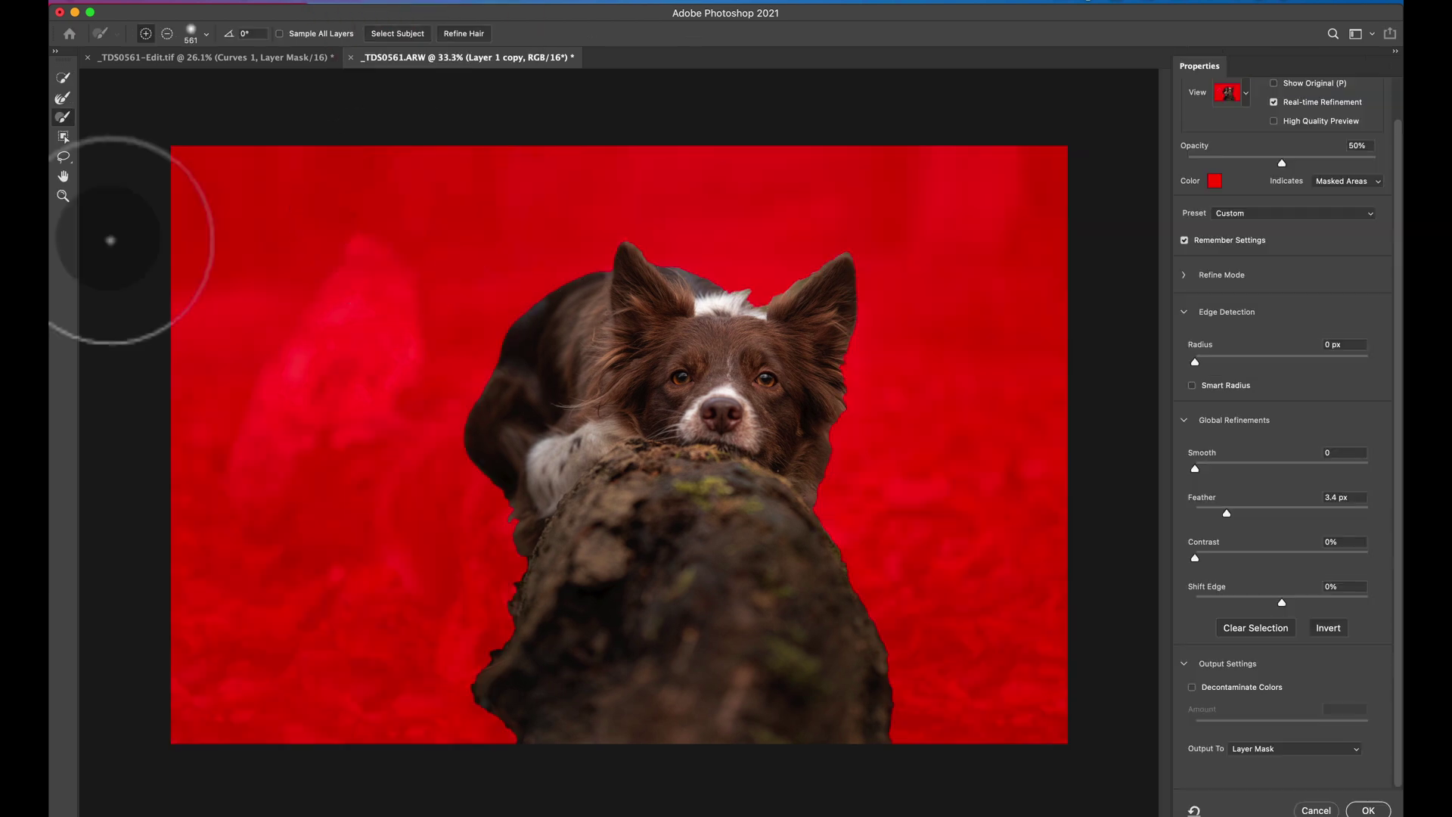
{"action": "left_click", "coordinate": [62, 98]}
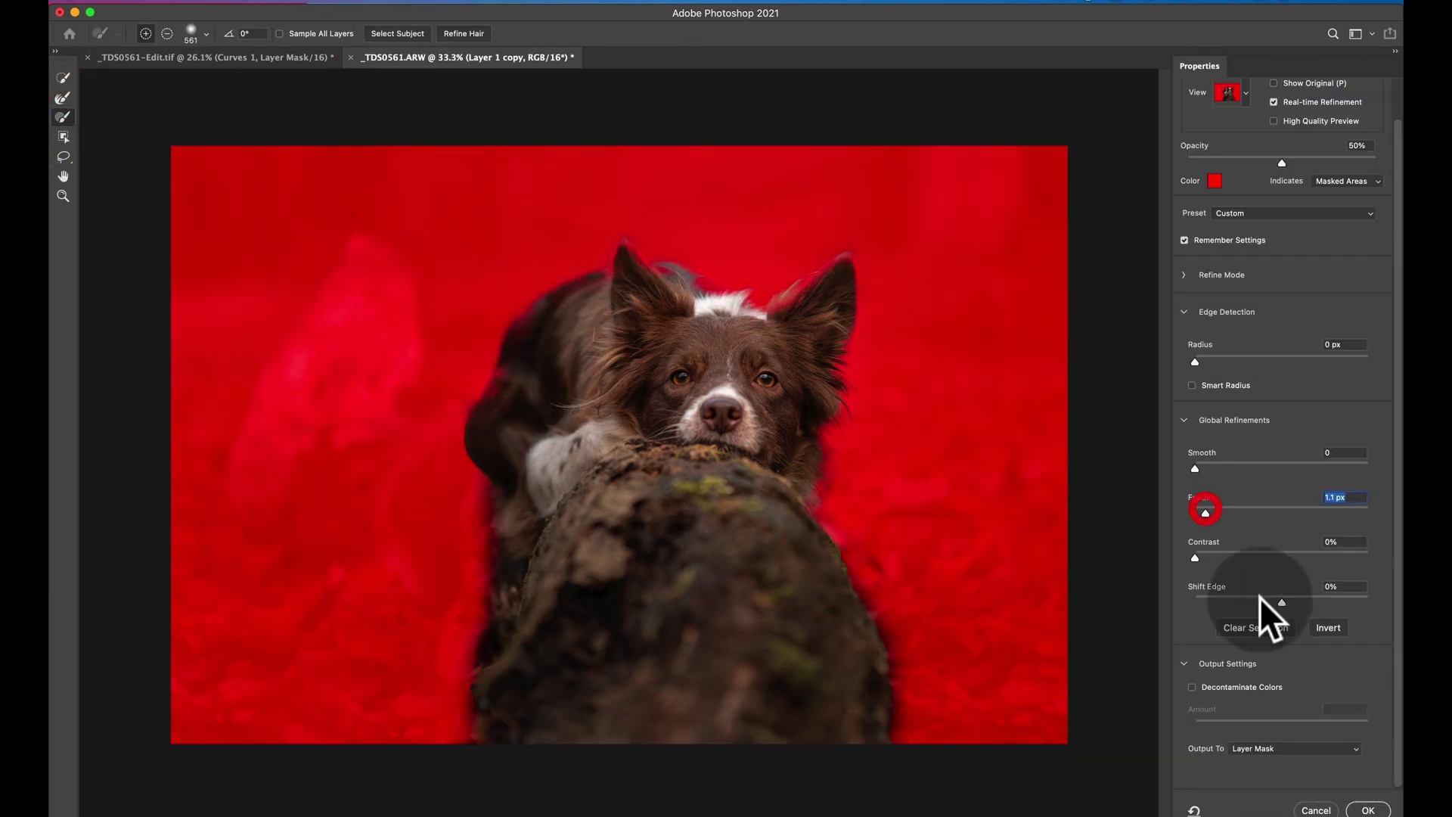
{"action": "left_click", "coordinate": [1368, 811]}
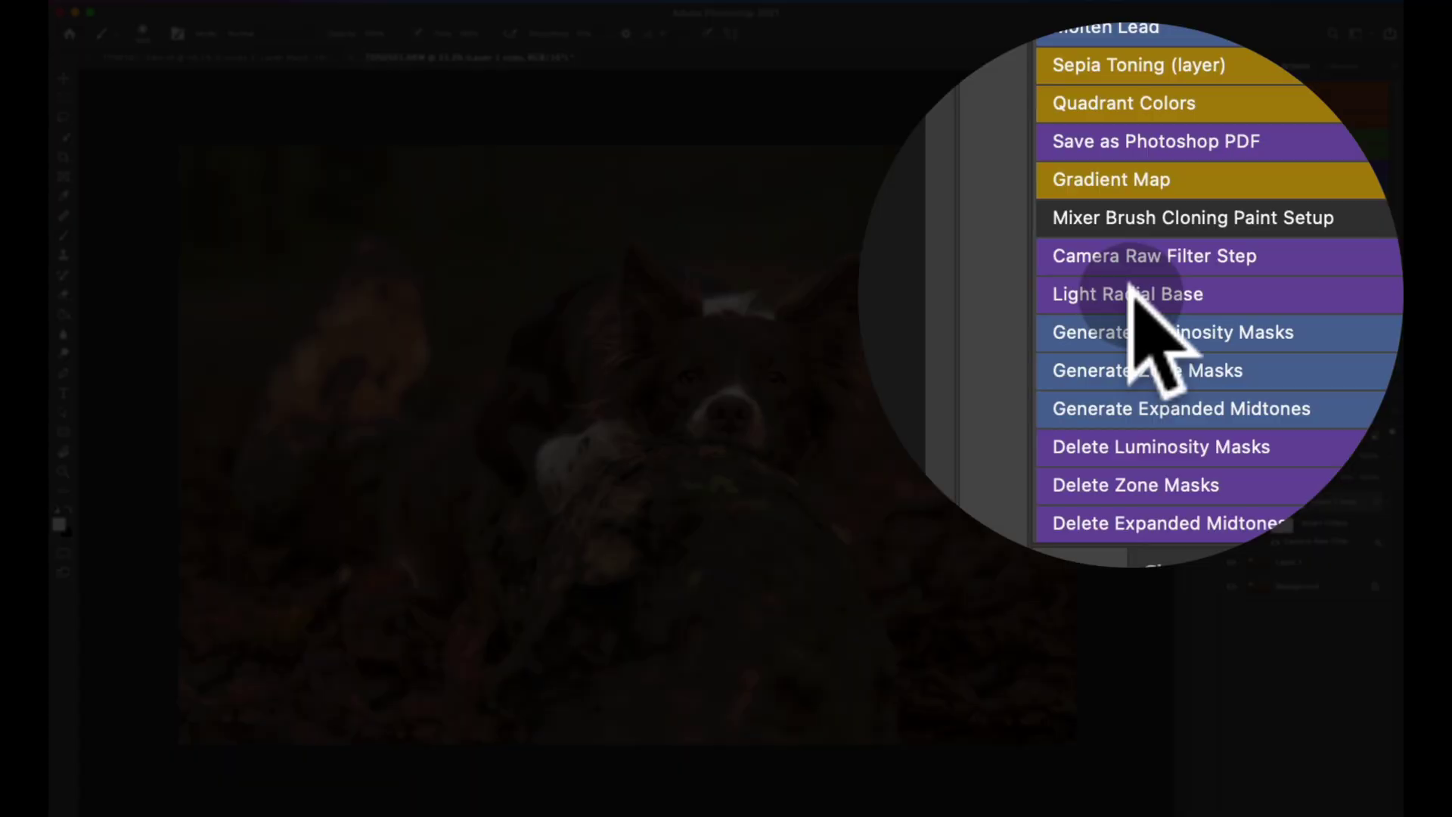
Replay Light Radial Base, copy the dog mask onto Gradient Fill 1 and lower its opacity to 46%
{"action": "left_click", "coordinate": [1284, 294]}
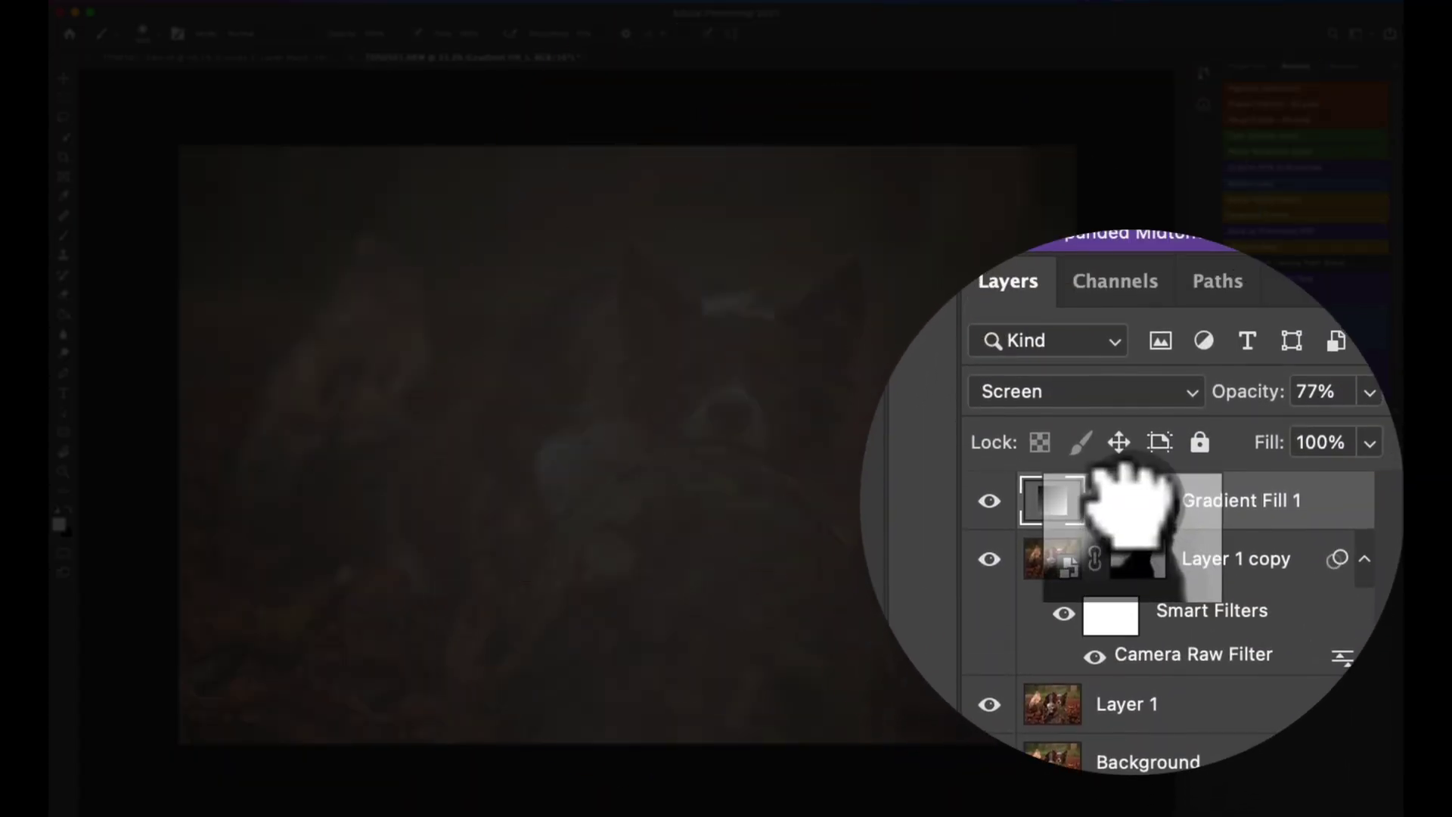
{"action": "left_click_drag", "start_coordinate": [1138, 534], "coordinate": [1138, 490]}
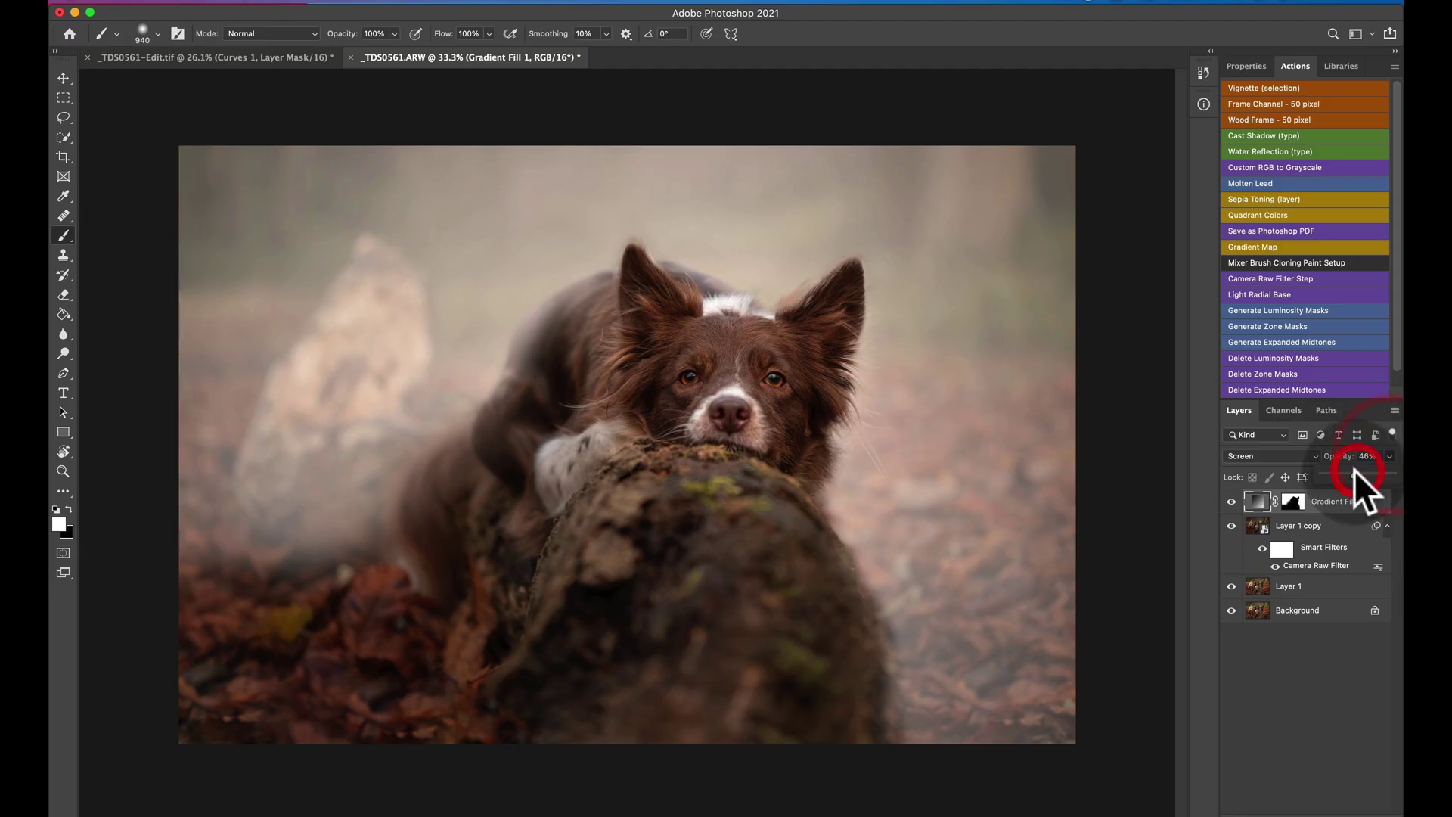
{"action": "left_click_drag", "start_coordinate": [1354, 470], "coordinate": [1355, 470]}
Brush the light layer's mask at full strength to clear fog over the dog's hindquarters and rock
{"action": "left_click", "coordinate": [1293, 502]}
{"action": "key", "text": "b"}
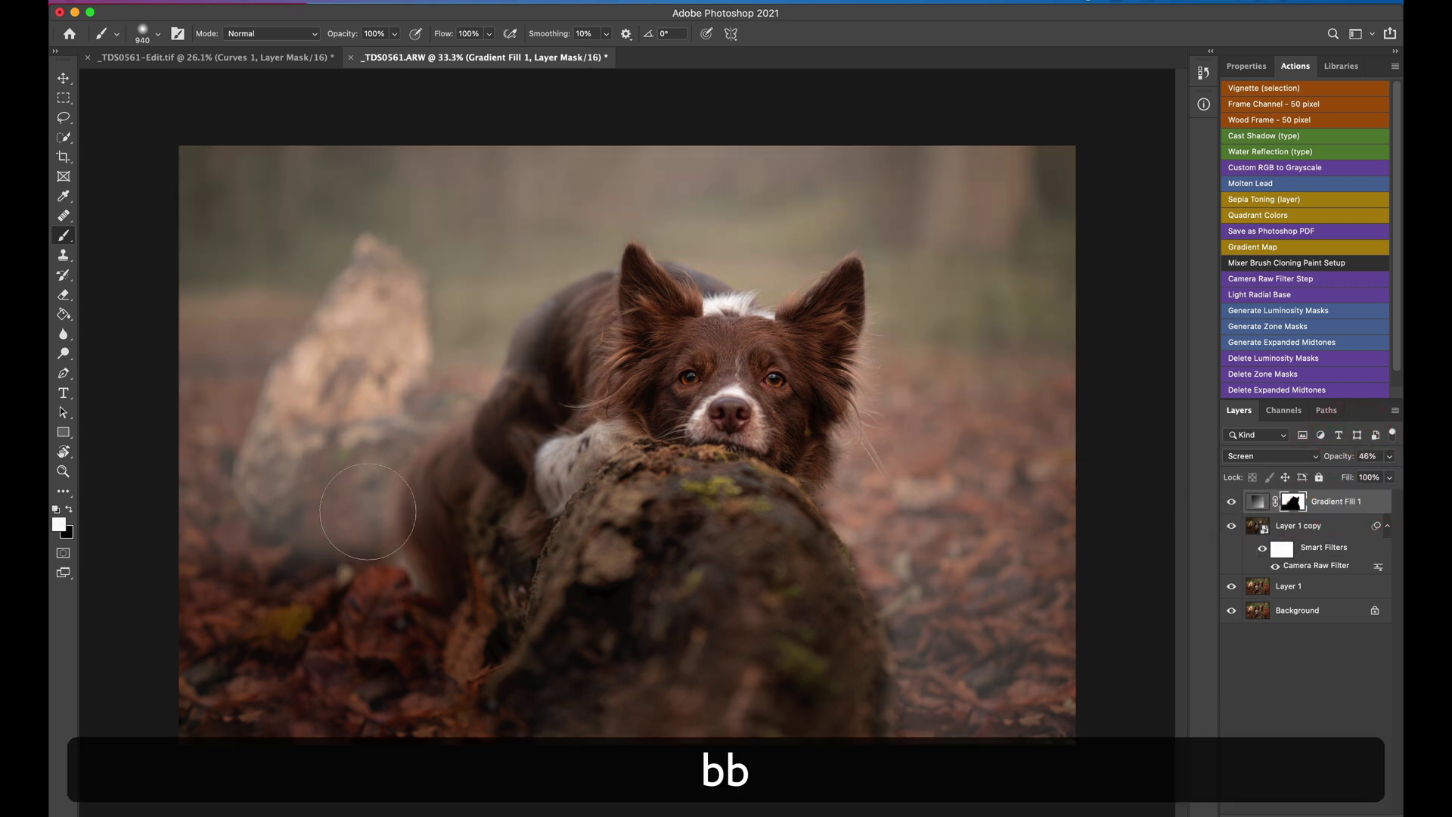
{"action": "key", "text": "0"}
{"action": "mouse_move", "coordinate": [370, 525]}
{"action": "left_mouse_down"}
{"action": "mouse_move", "coordinate": [338, 417]}
{"action": "mouse_move", "coordinate": [247, 538]}
{"action": "left_mouse_up"}
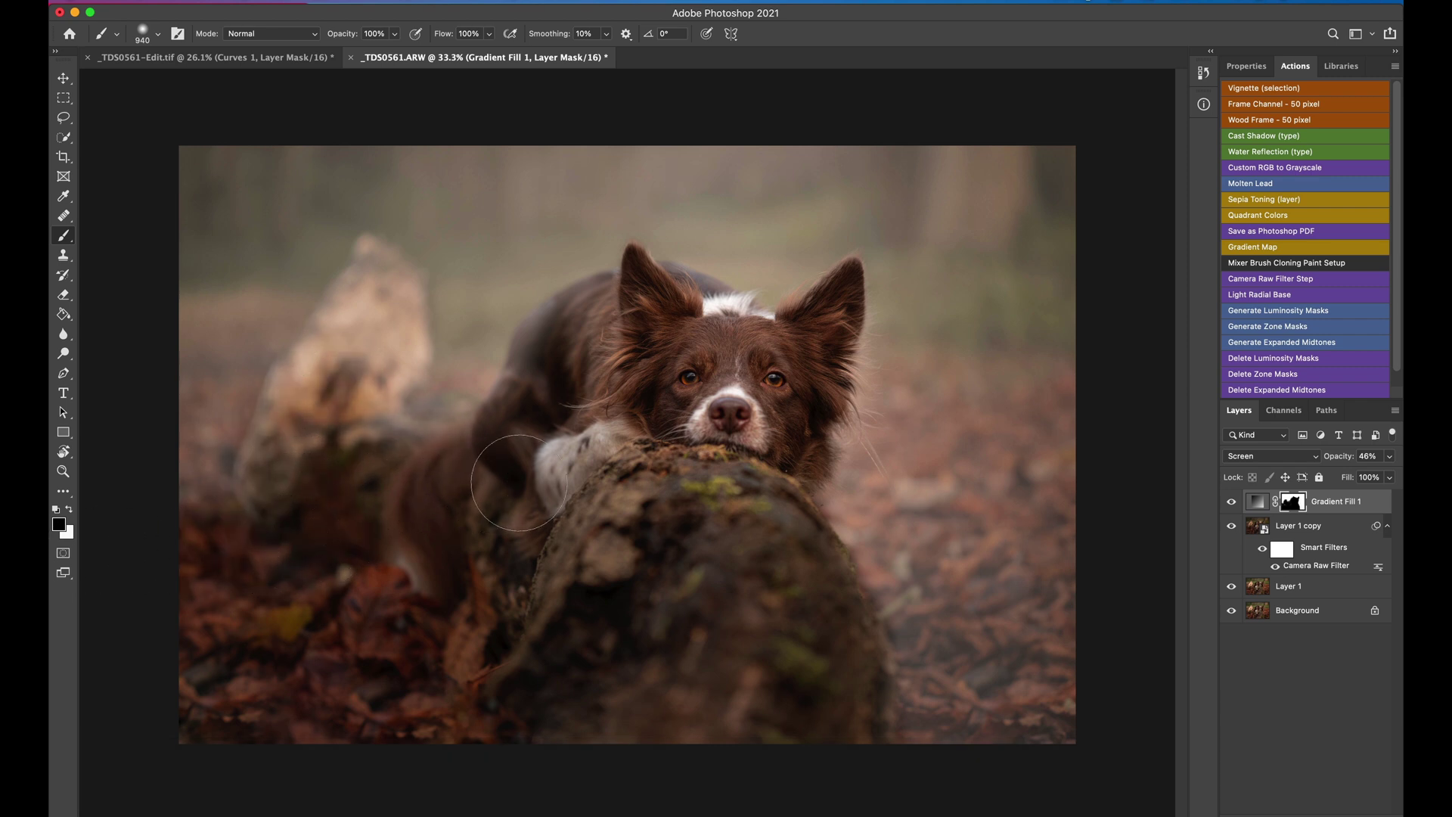
{"action": "left_click_drag", "start_coordinate": [510, 482], "coordinate": [193, 454]}
{"action": "key", "text": "6"}
Paint a little more fog back, deselect layers and return the Actions panel to list view
{"action": "left_click_drag", "start_coordinate": [1067, 698], "coordinate": [1328, 639]}
{"action": "left_click", "coordinate": [1320, 647]}
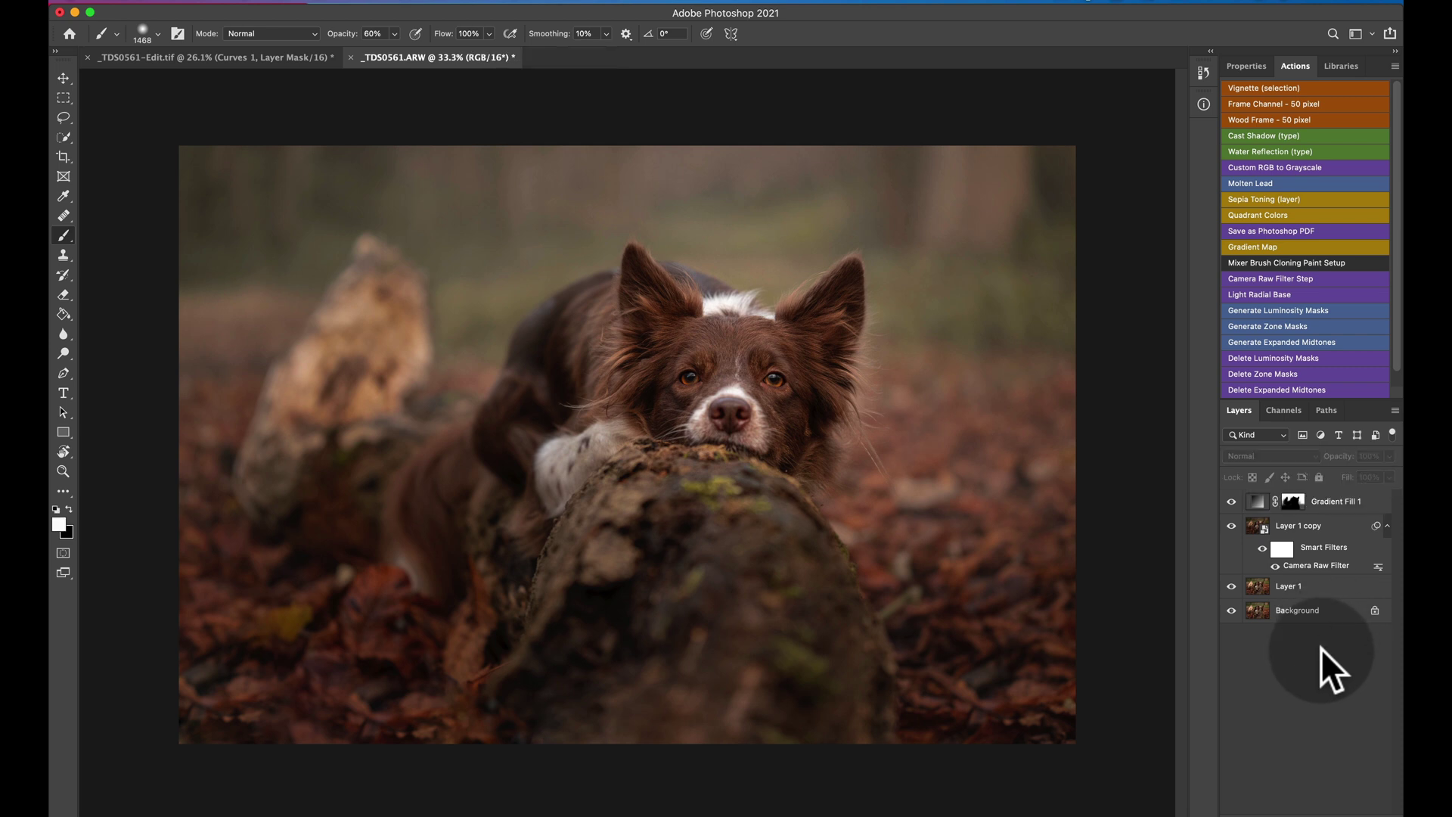
{"action": "left_click", "coordinate": [1394, 67]}
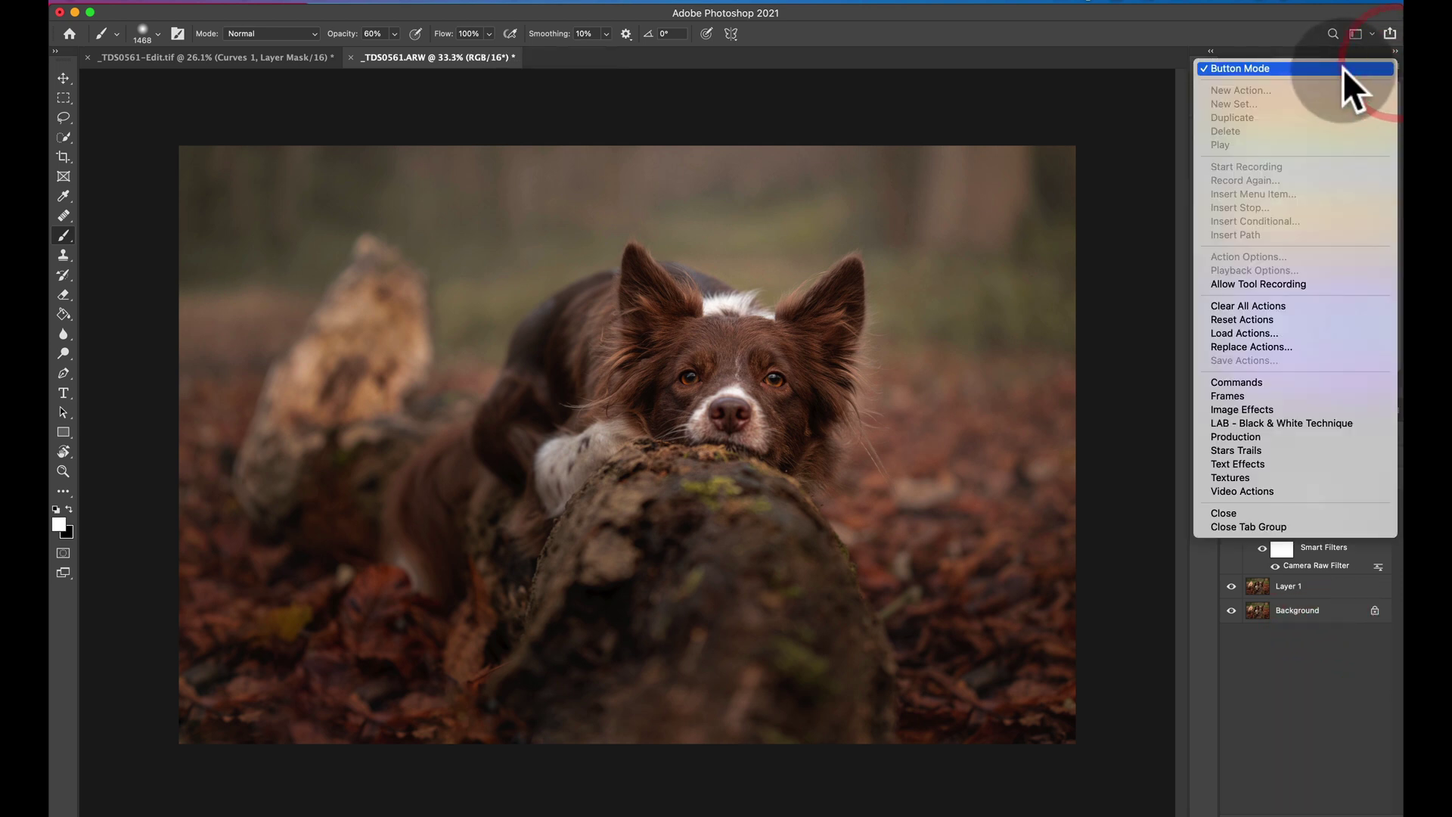
{"action": "left_click", "coordinate": [1342, 69]}
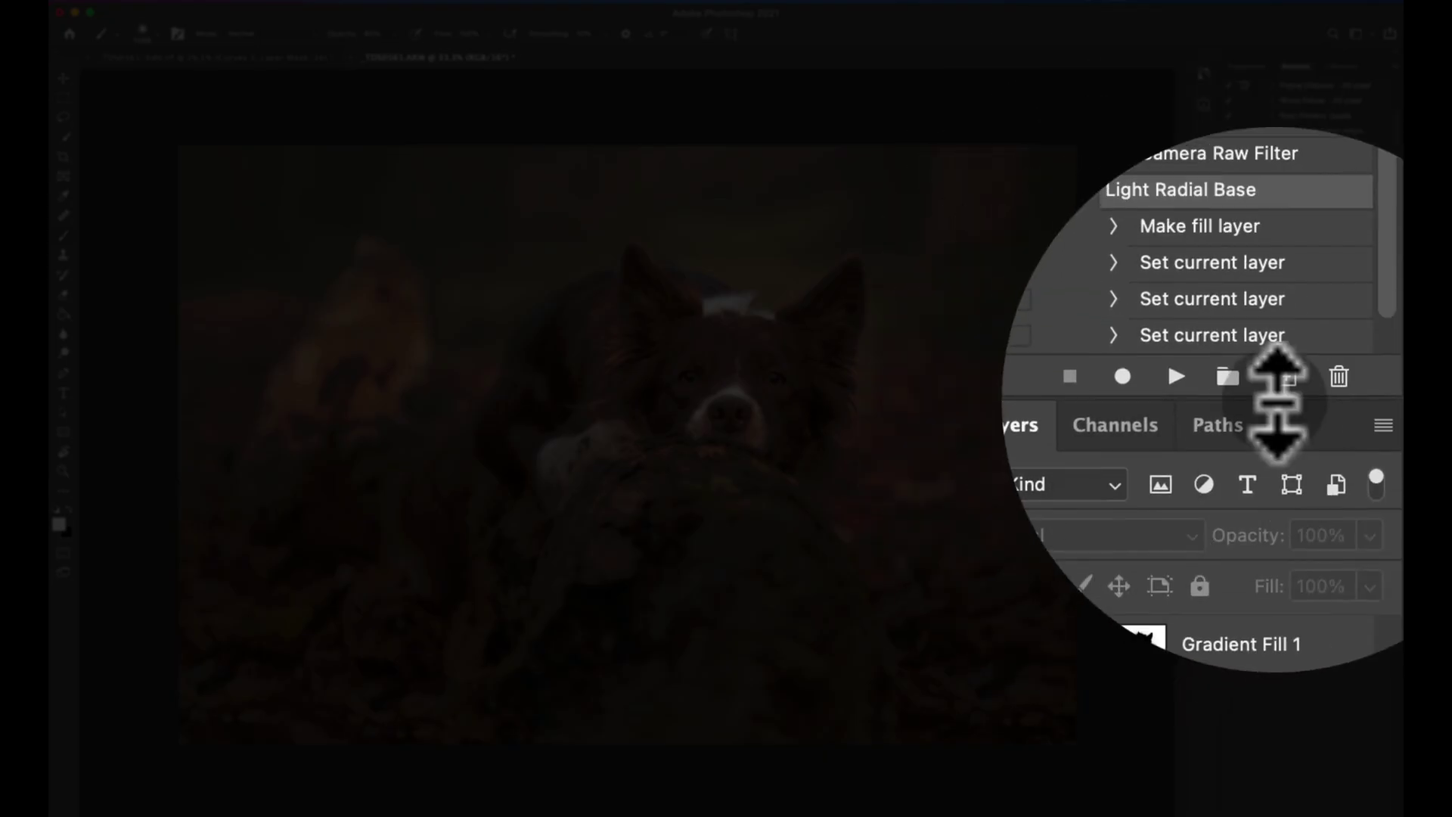
Create a new violet action named Vignette Base and start recording it
{"action": "left_click", "coordinate": [1283, 389]}
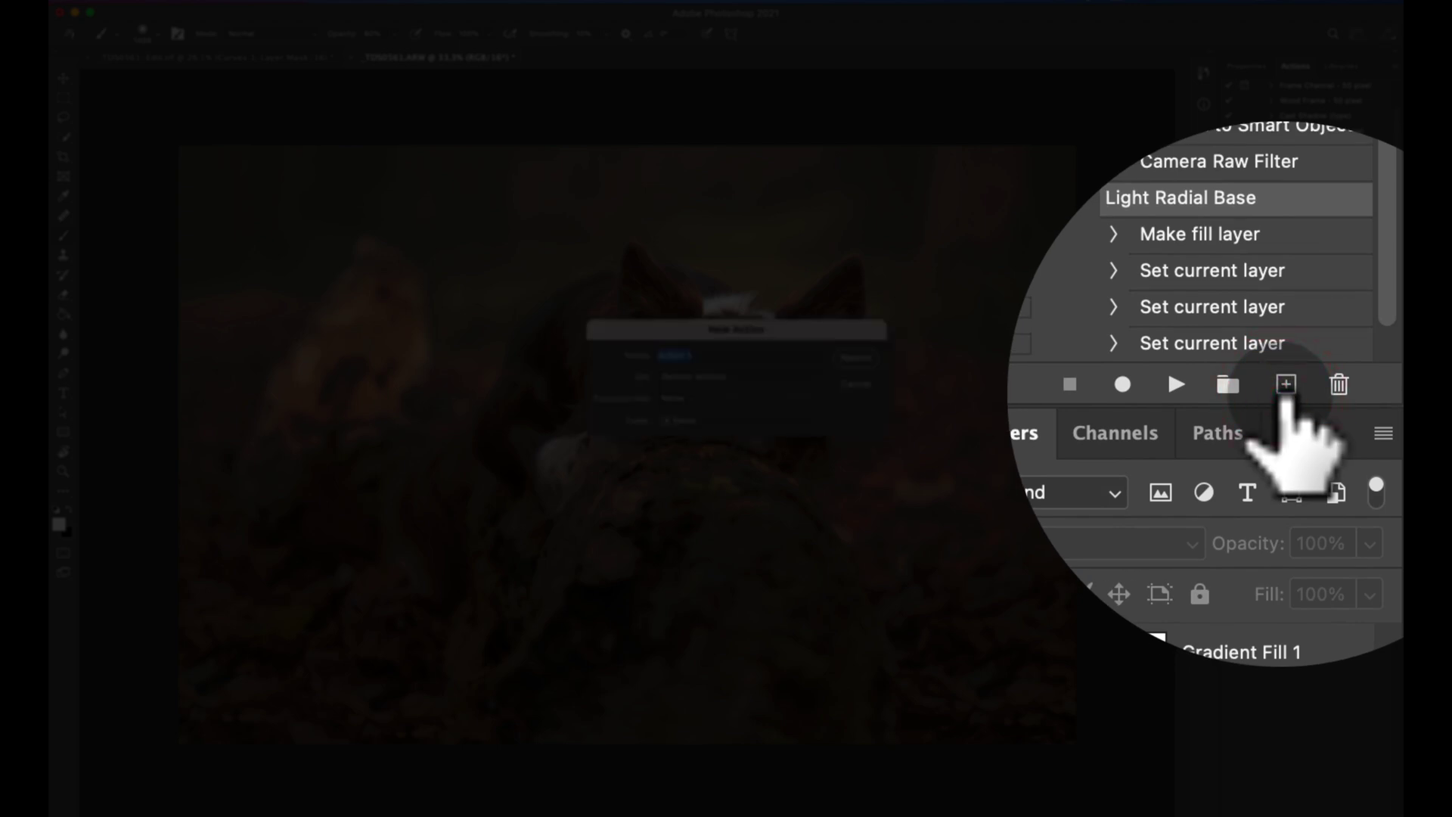
{"action": "type", "text": "Vignette Base"}
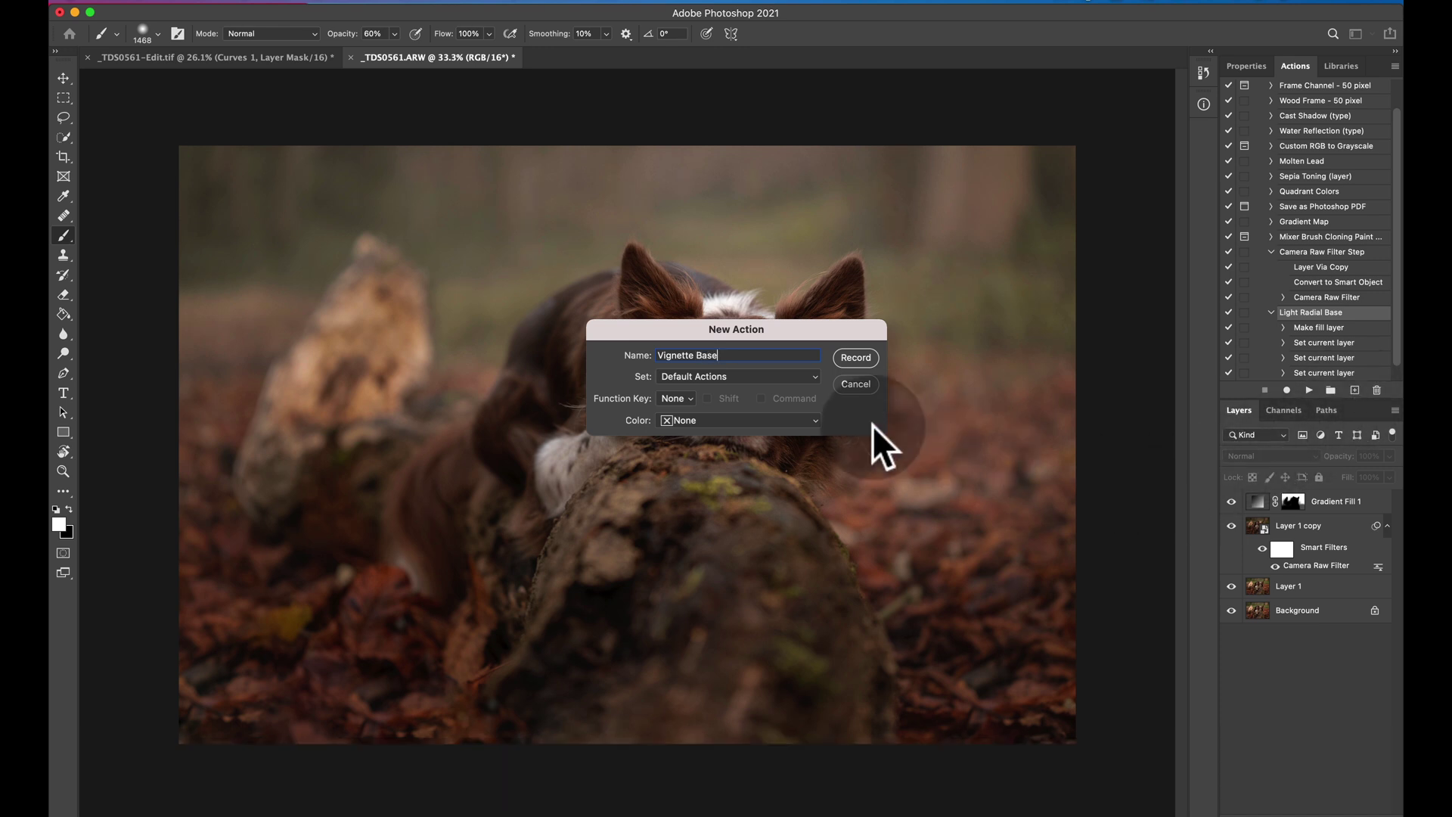
{"action": "left_click", "coordinate": [799, 420]}
{"action": "left_click", "coordinate": [761, 509]}
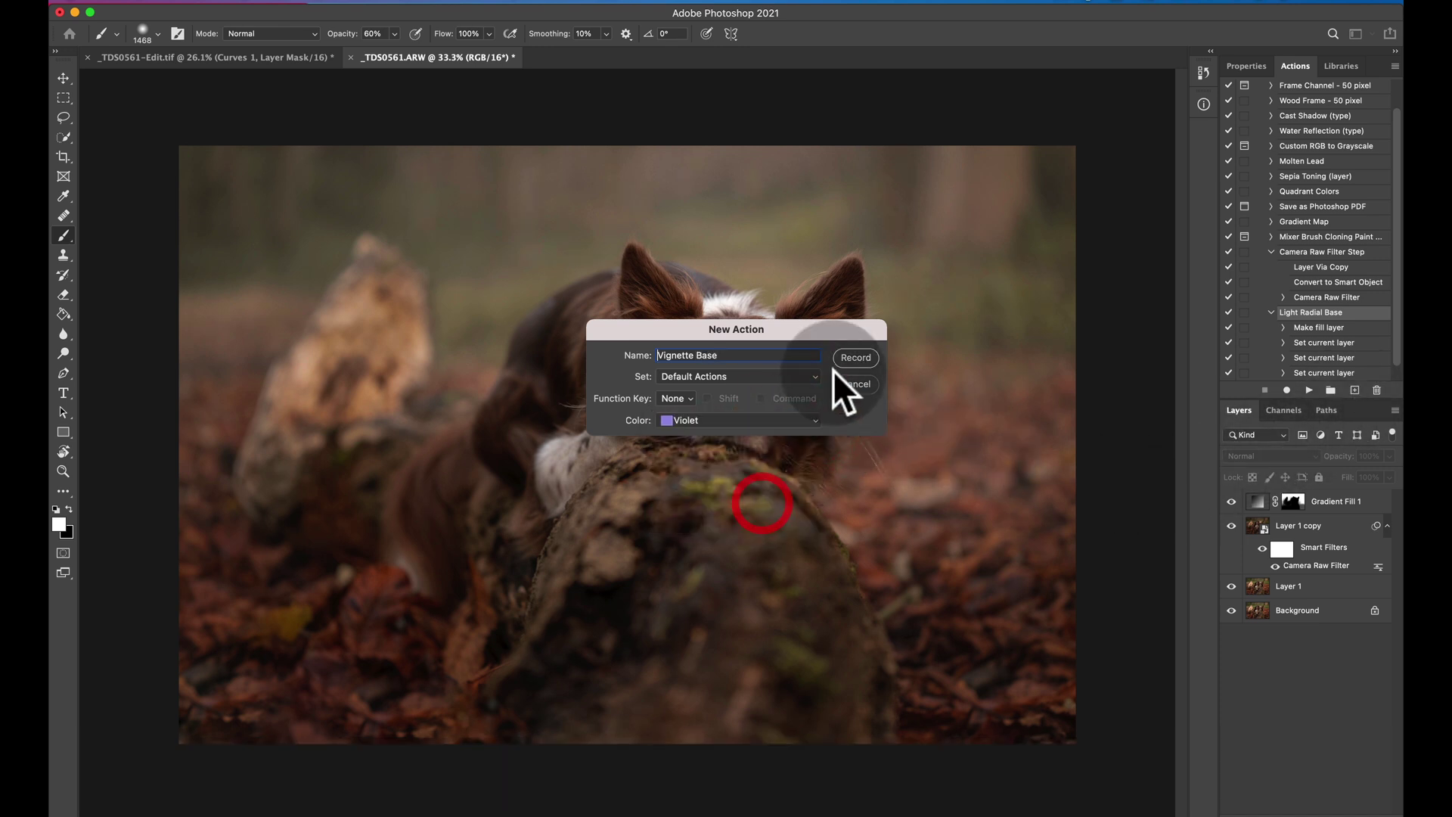
{"action": "left_click", "coordinate": [855, 358]}
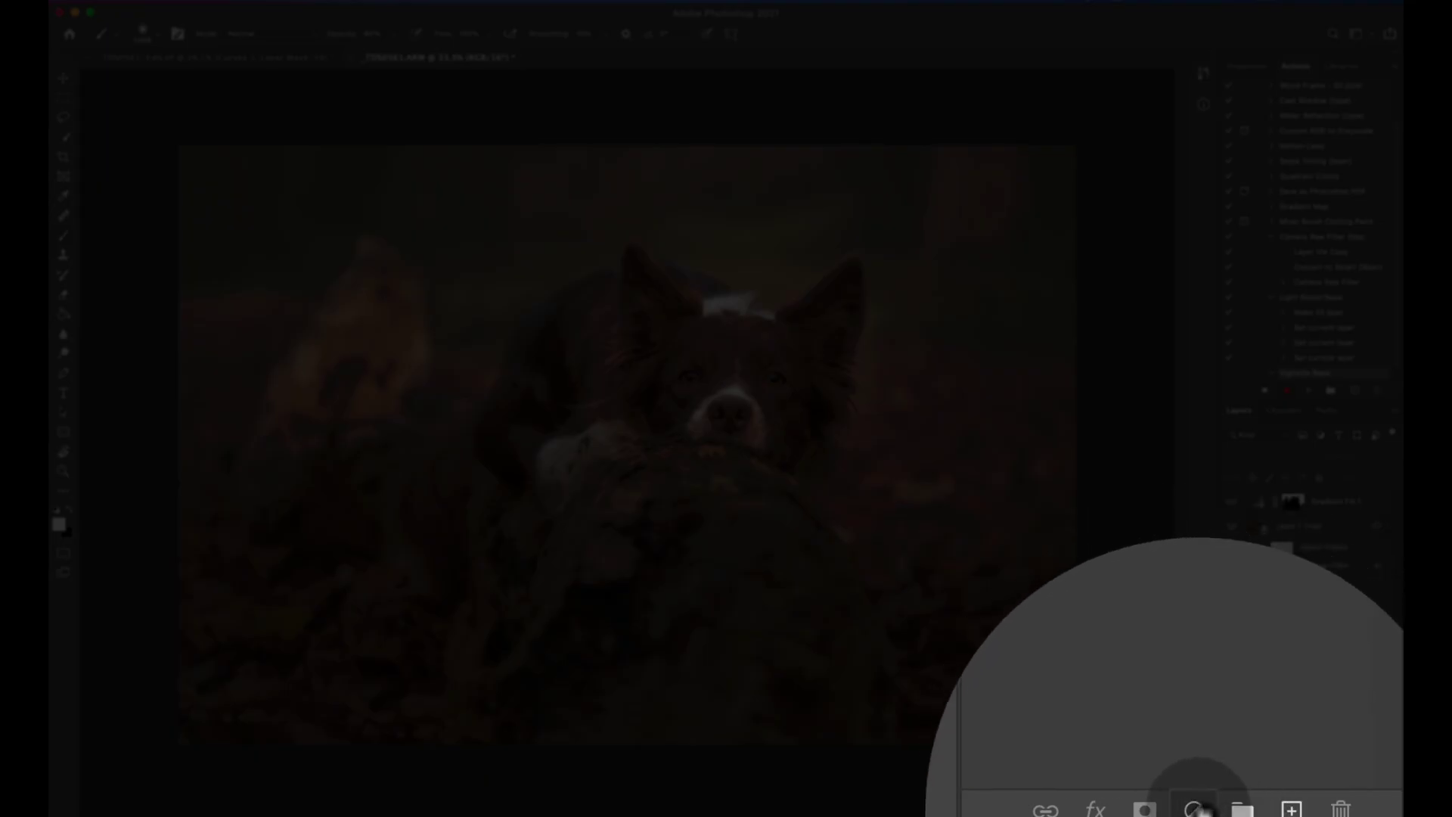
Add a Solid Color fill layer in near-black dark brown #060505
{"action": "left_click", "coordinate": [1196, 809]}
{"action": "left_click", "coordinate": [1259, 499]}
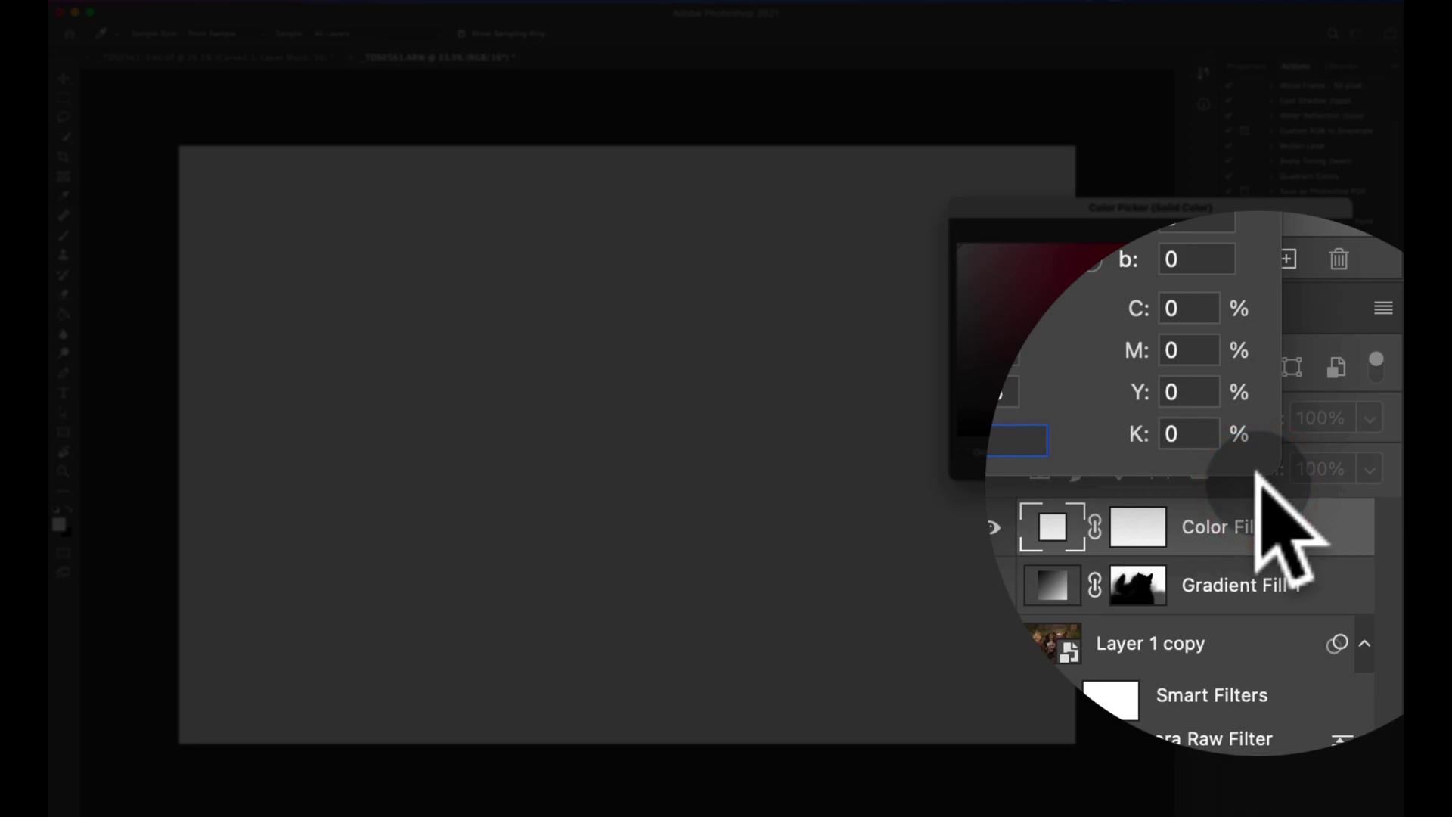
{"action": "left_click", "coordinate": [959, 434]}
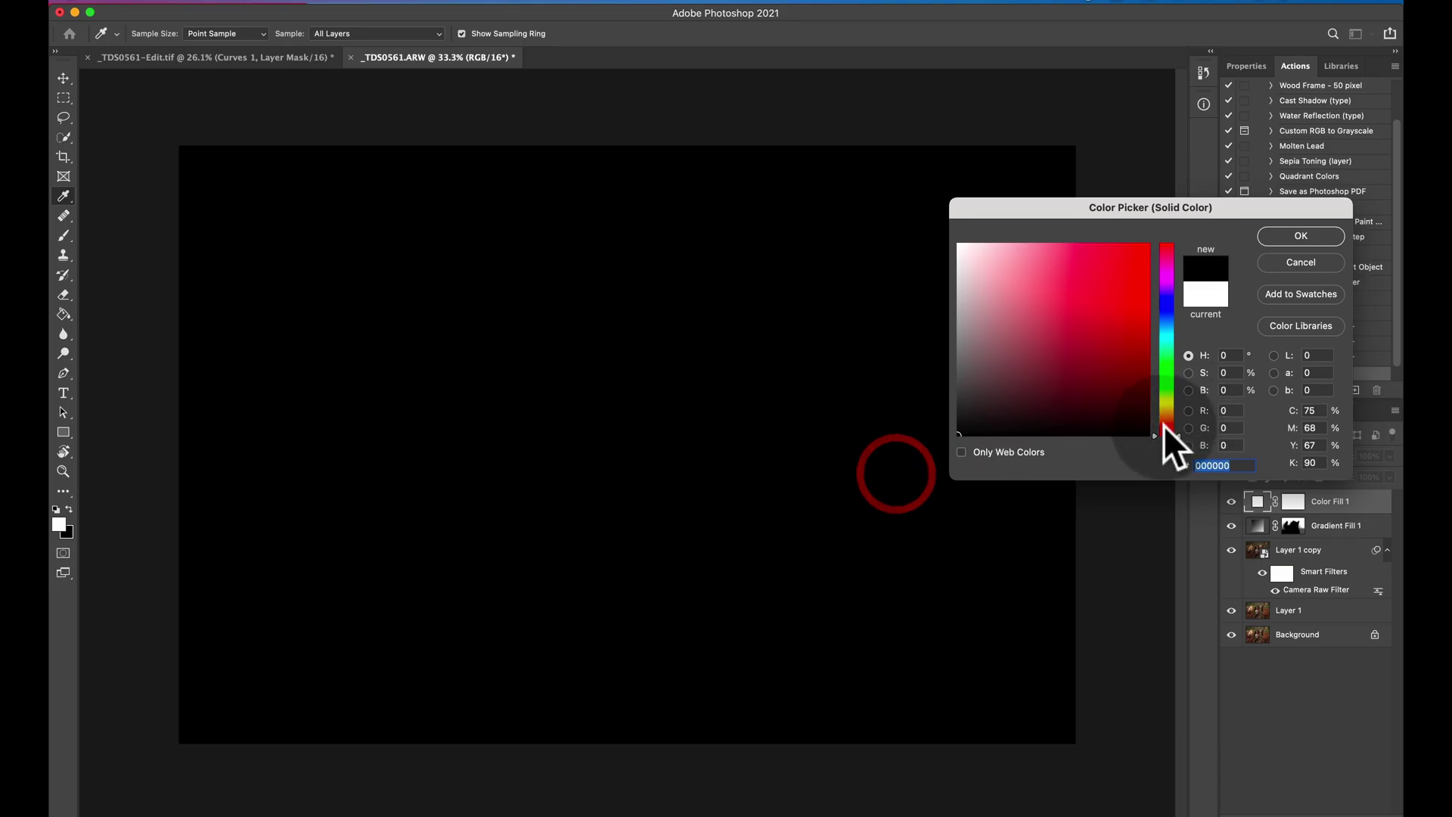
{"action": "left_click", "coordinate": [1165, 421]}
{"action": "left_click", "coordinate": [997, 435]}
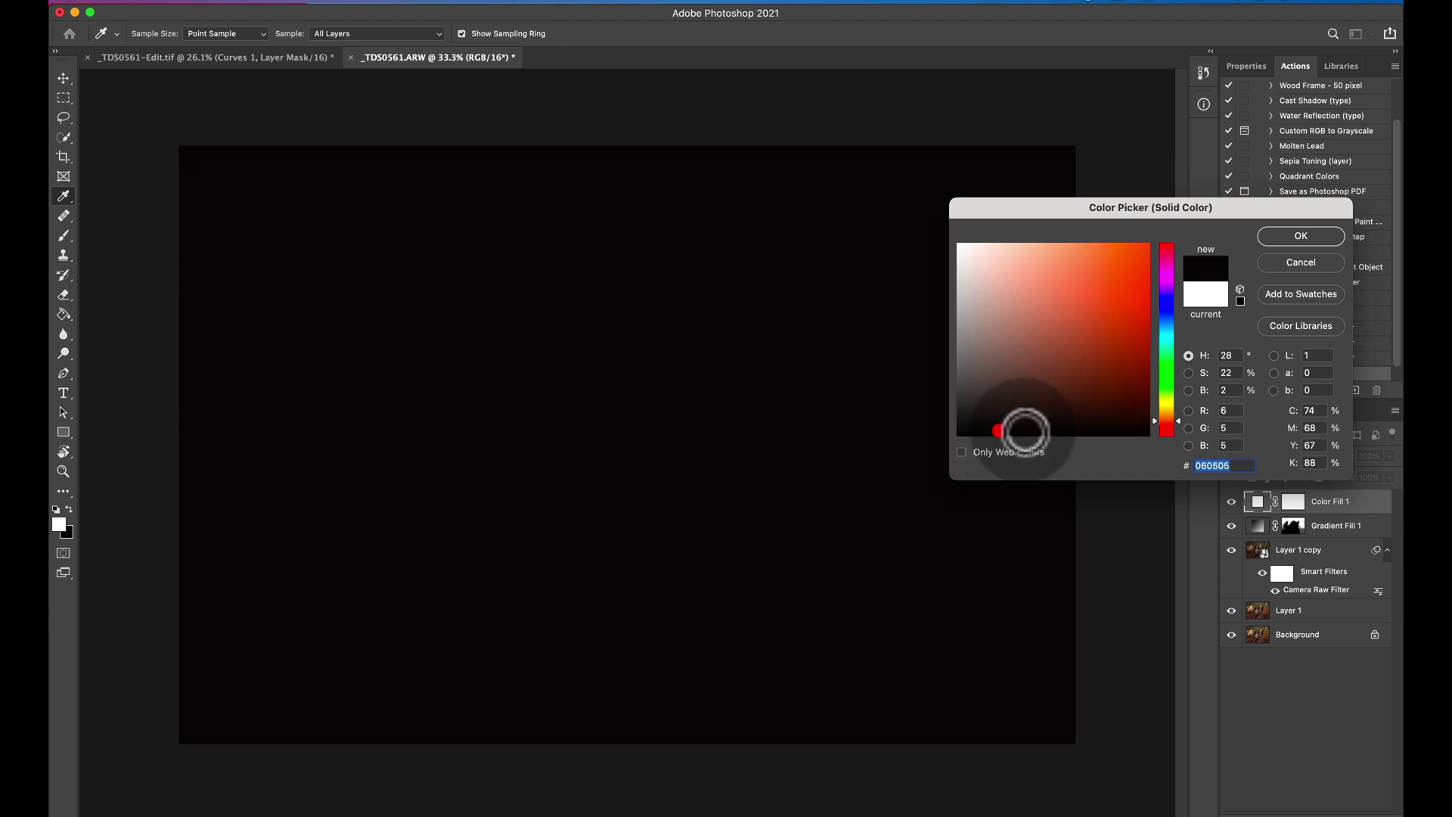
{"action": "left_click", "coordinate": [1301, 235]}
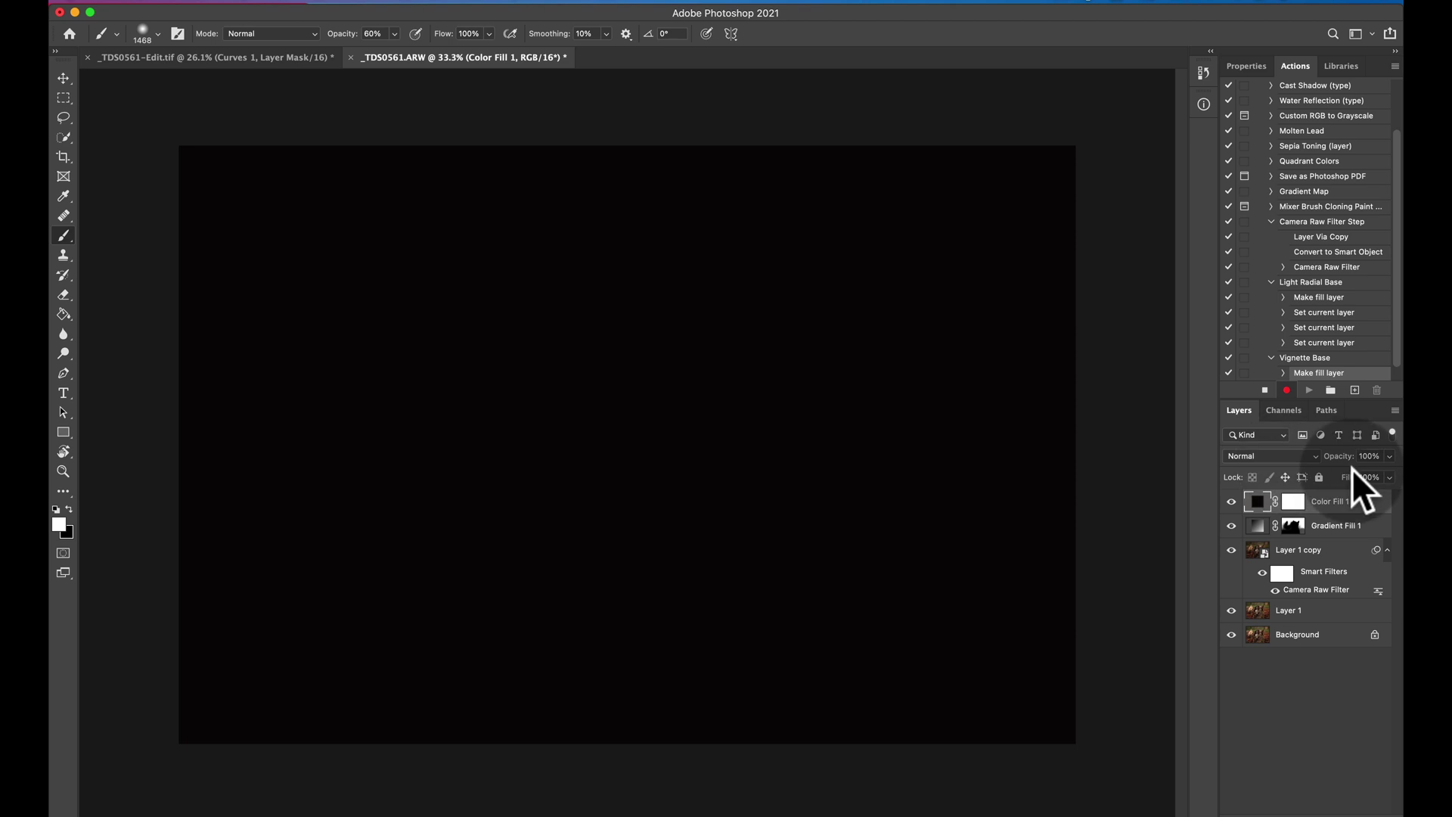
Set Color Fill 1 to Multiply blending at 70% opacity
{"action": "left_click", "coordinate": [1286, 454]}
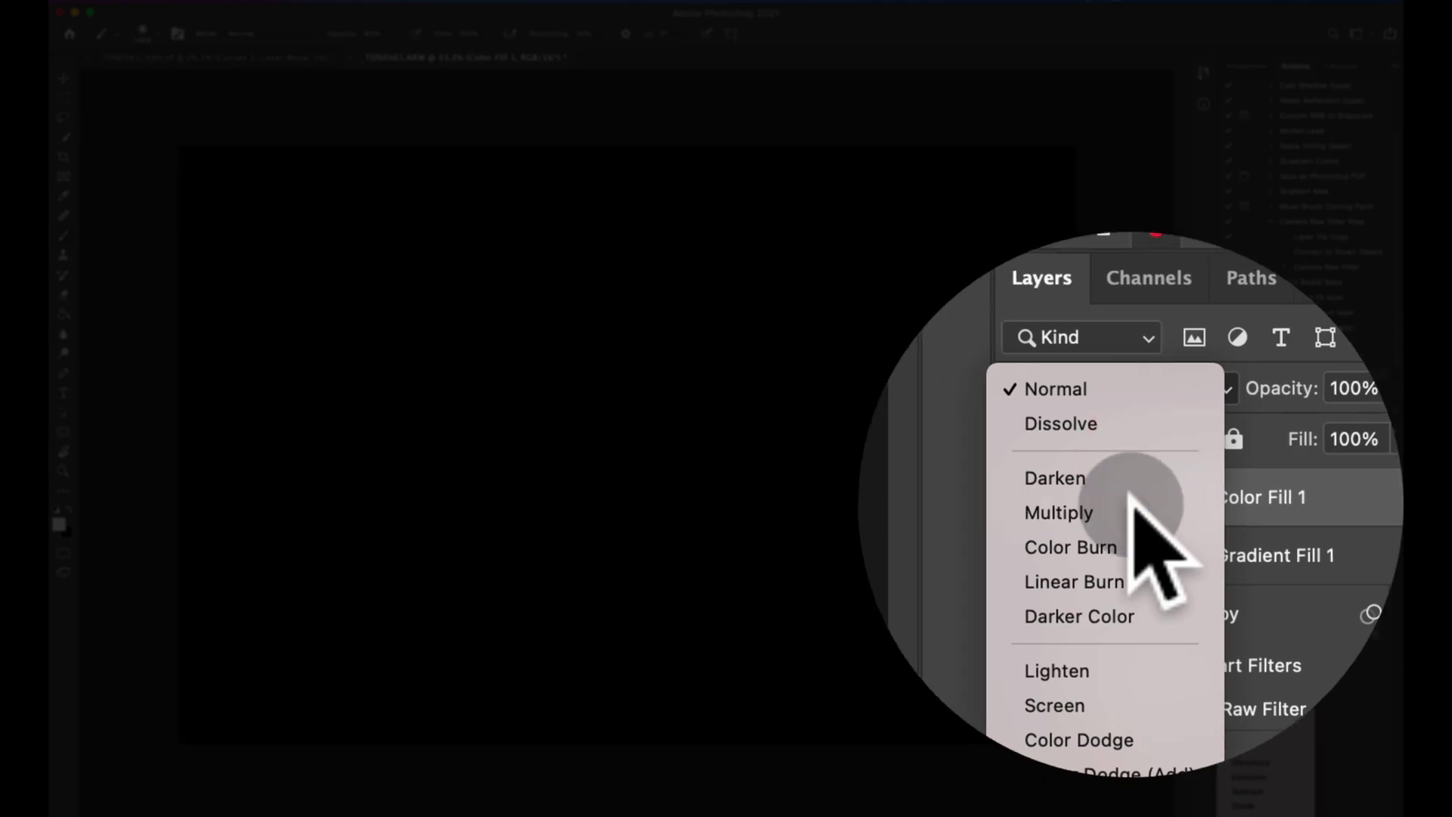
{"action": "left_click", "coordinate": [1259, 510]}
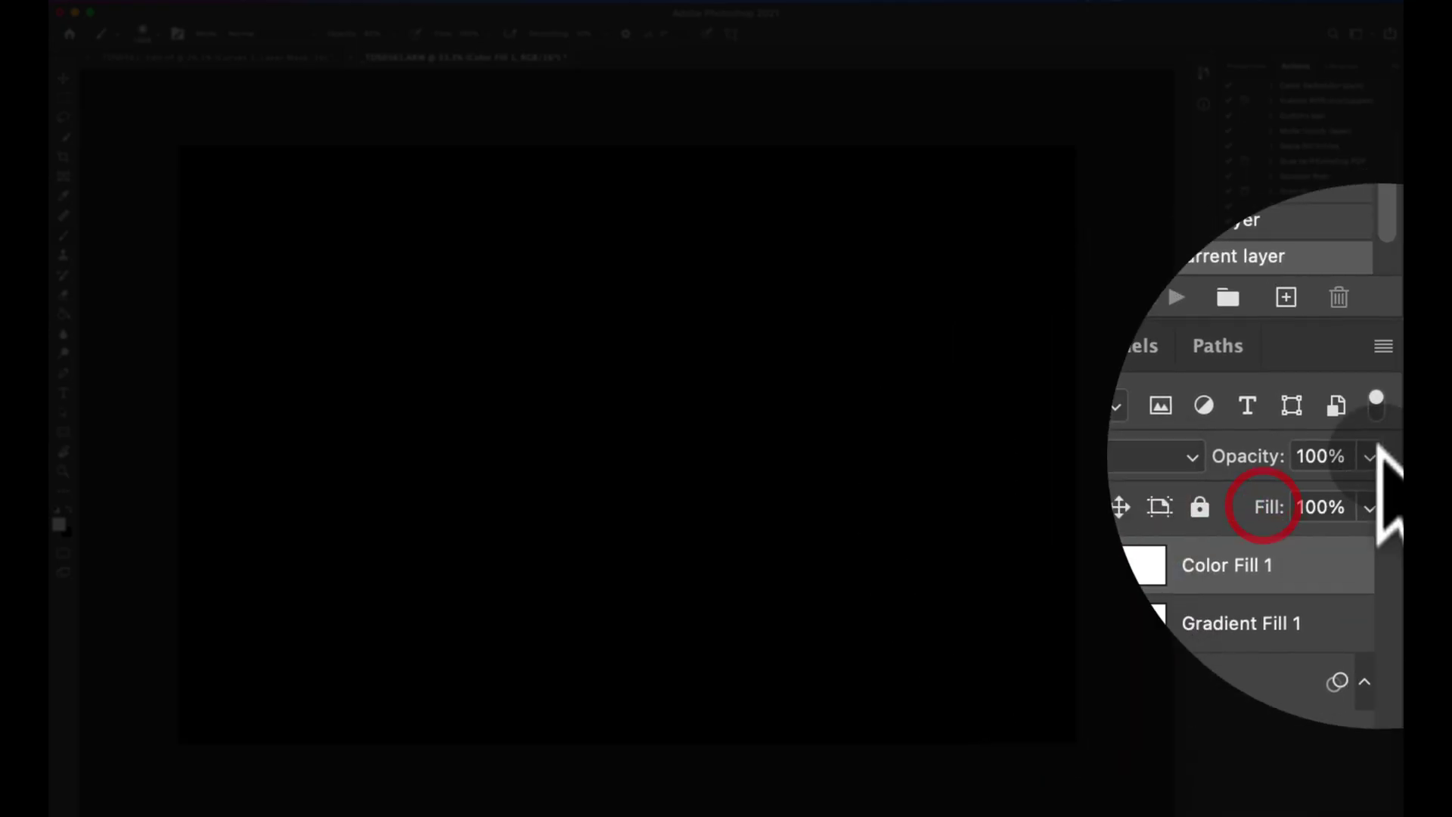
{"action": "left_click", "coordinate": [1370, 428]}
{"action": "left_click_drag", "start_coordinate": [1379, 468], "coordinate": [1316, 475]}
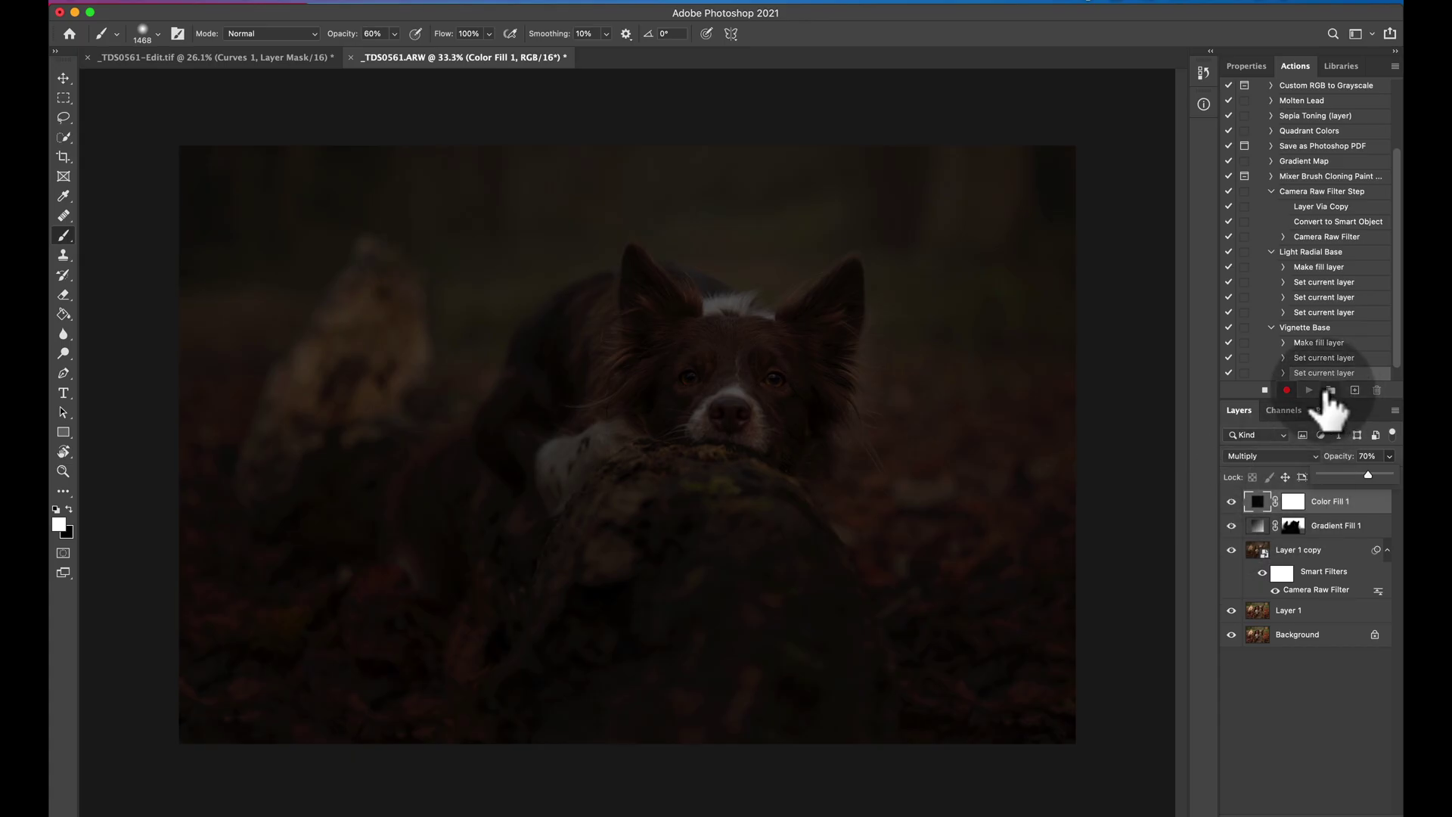
Stop recording, switch actions to Button Mode, delete Color Fill 1 and replay Vignette Base
{"action": "left_click", "coordinate": [1265, 388]}
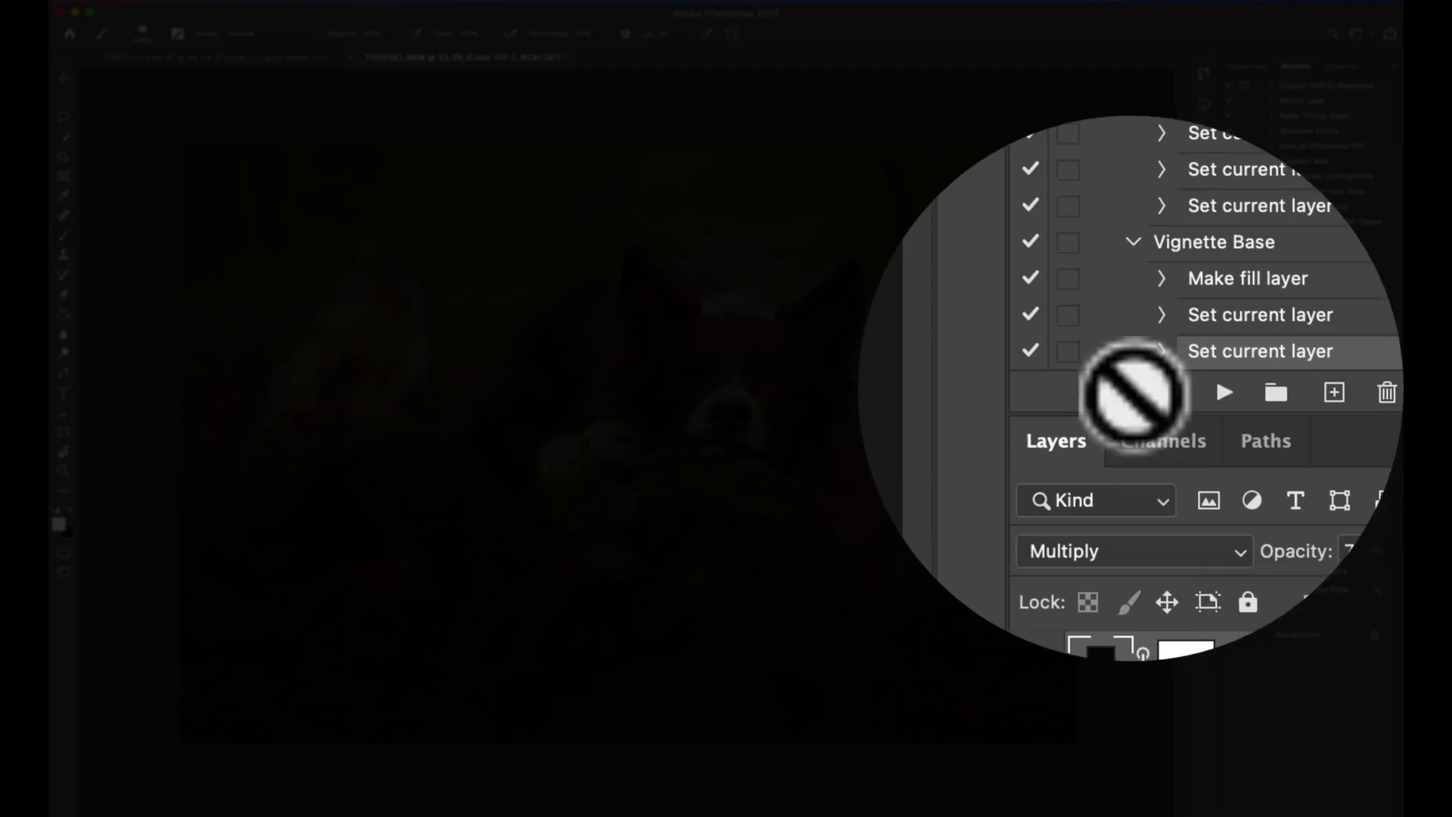
{"action": "left_click", "coordinate": [1362, 205]}
{"action": "left_click", "coordinate": [1333, 210]}
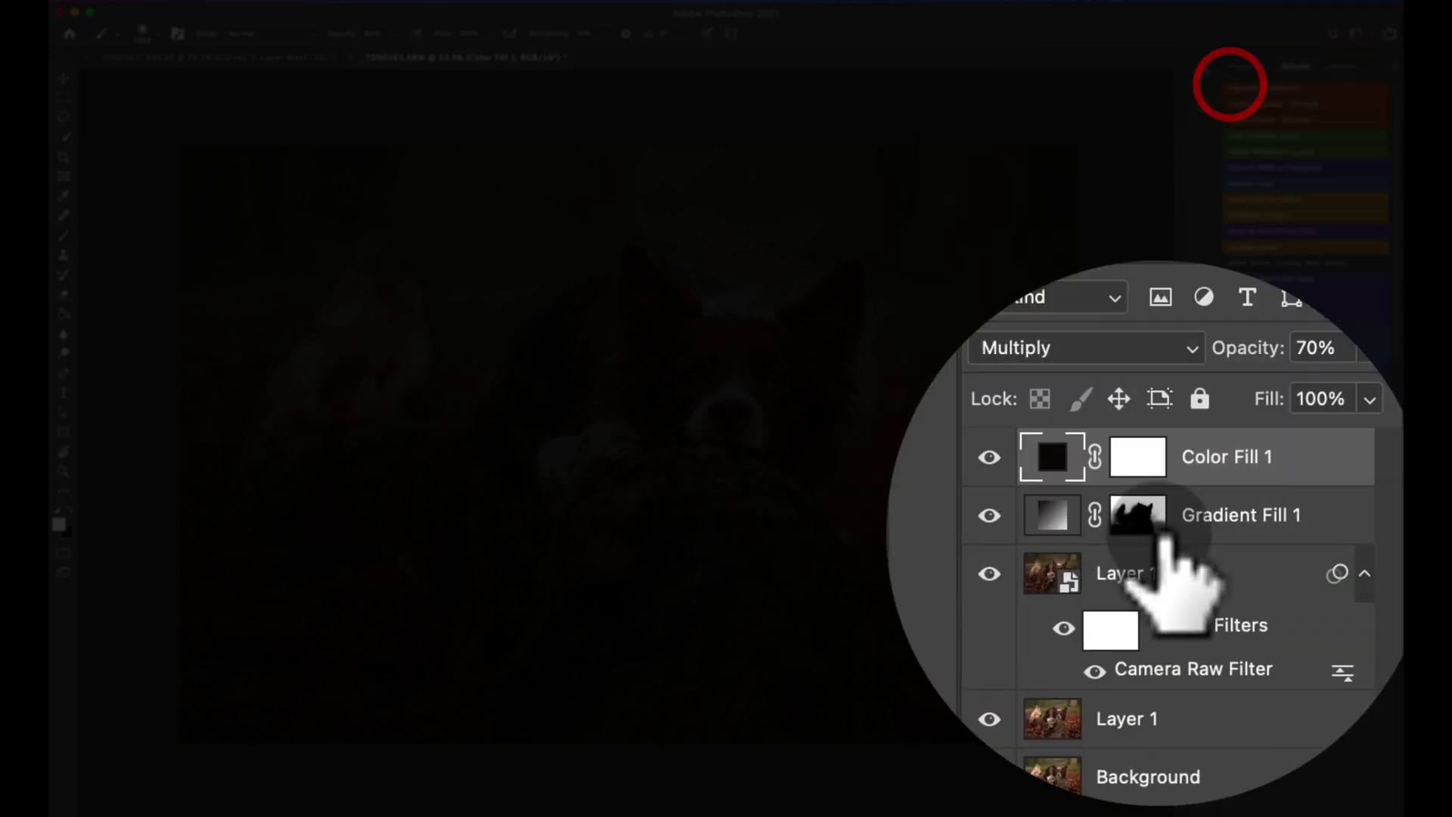
{"action": "key", "text": "BackSpace"}
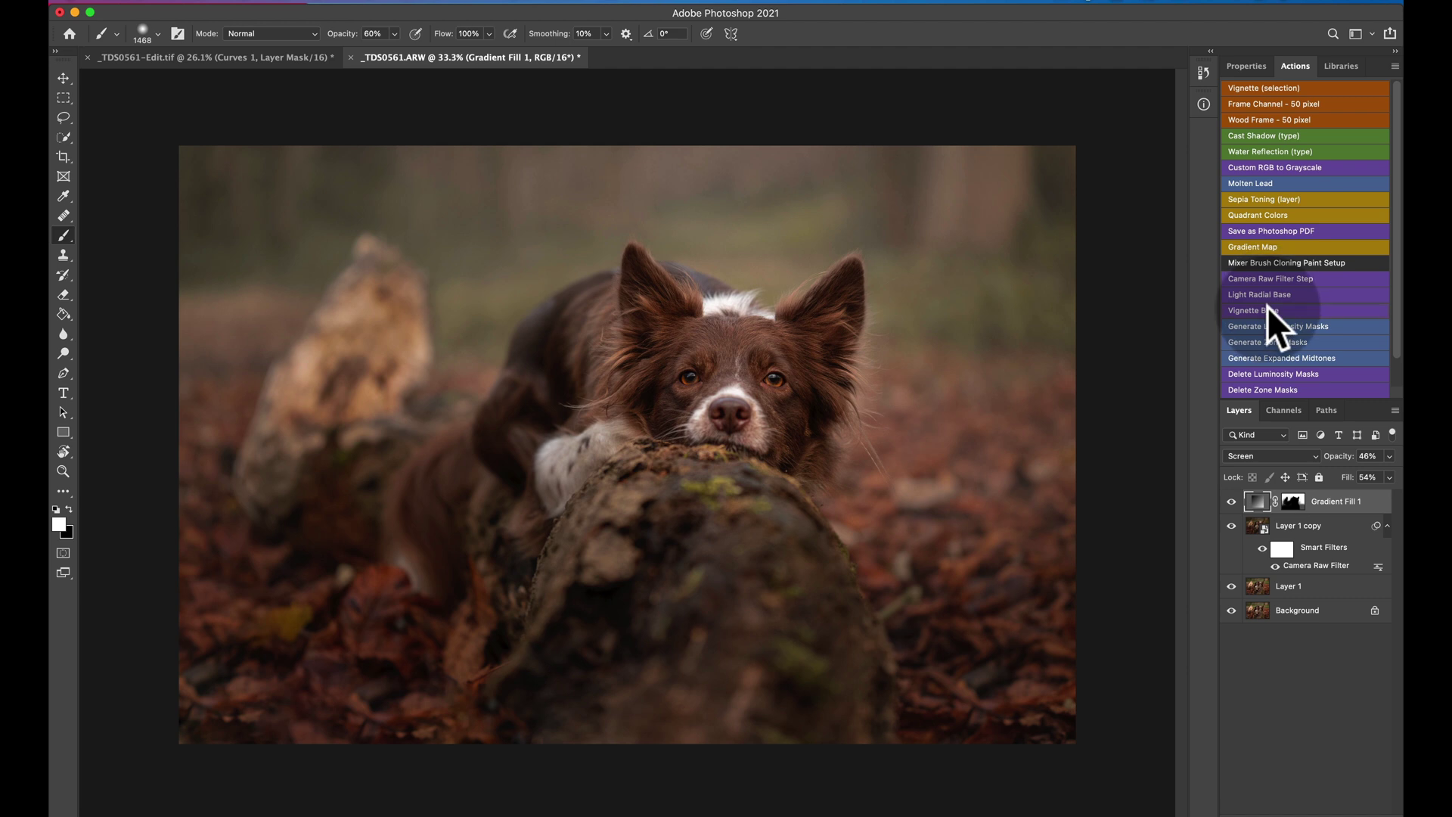
{"action": "left_click", "coordinate": [1267, 306]}
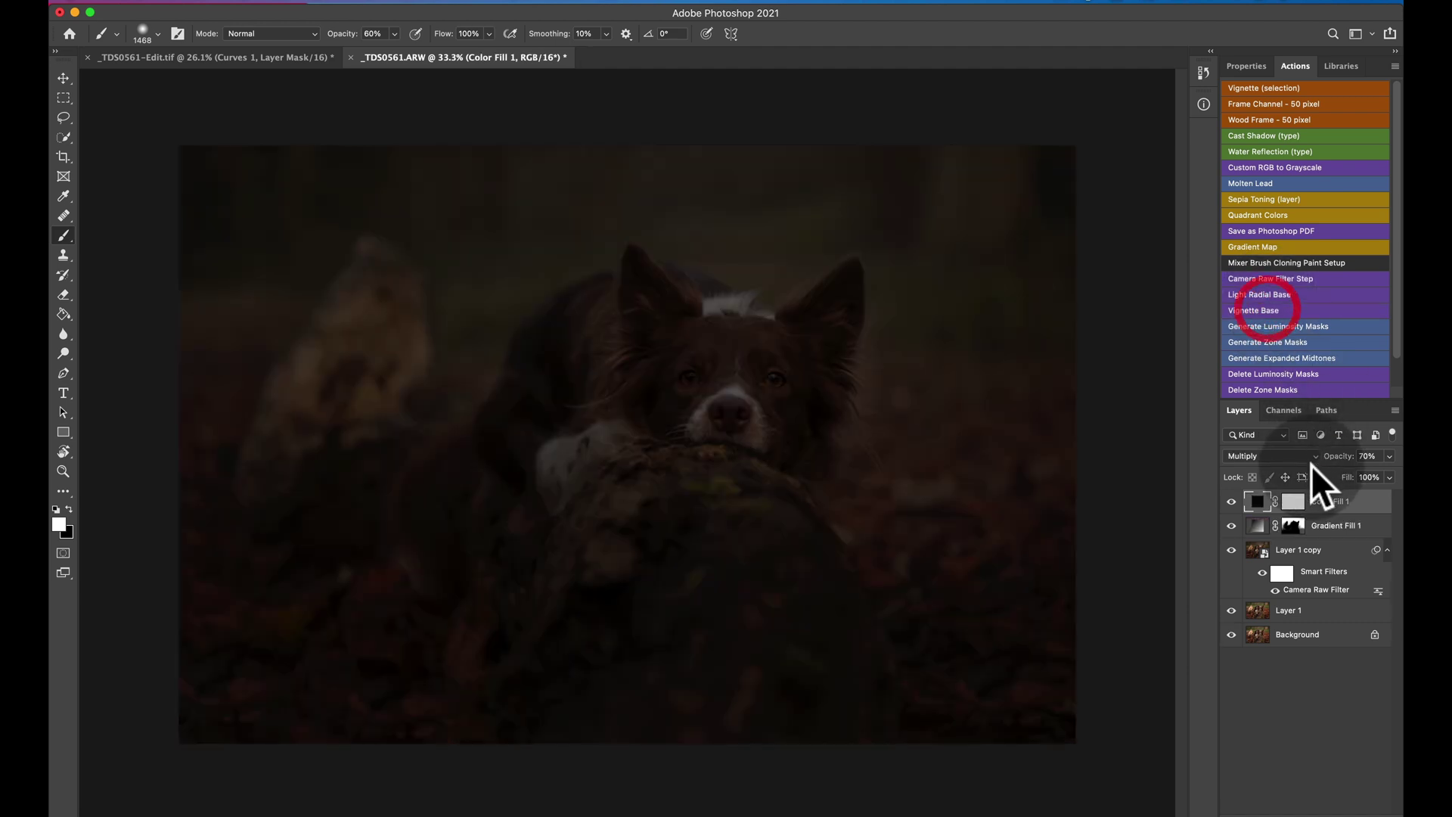
Paint the vignette mask with a large black brush over the dog, then softly at 30% beyond it
{"action": "key", "text": "b"}
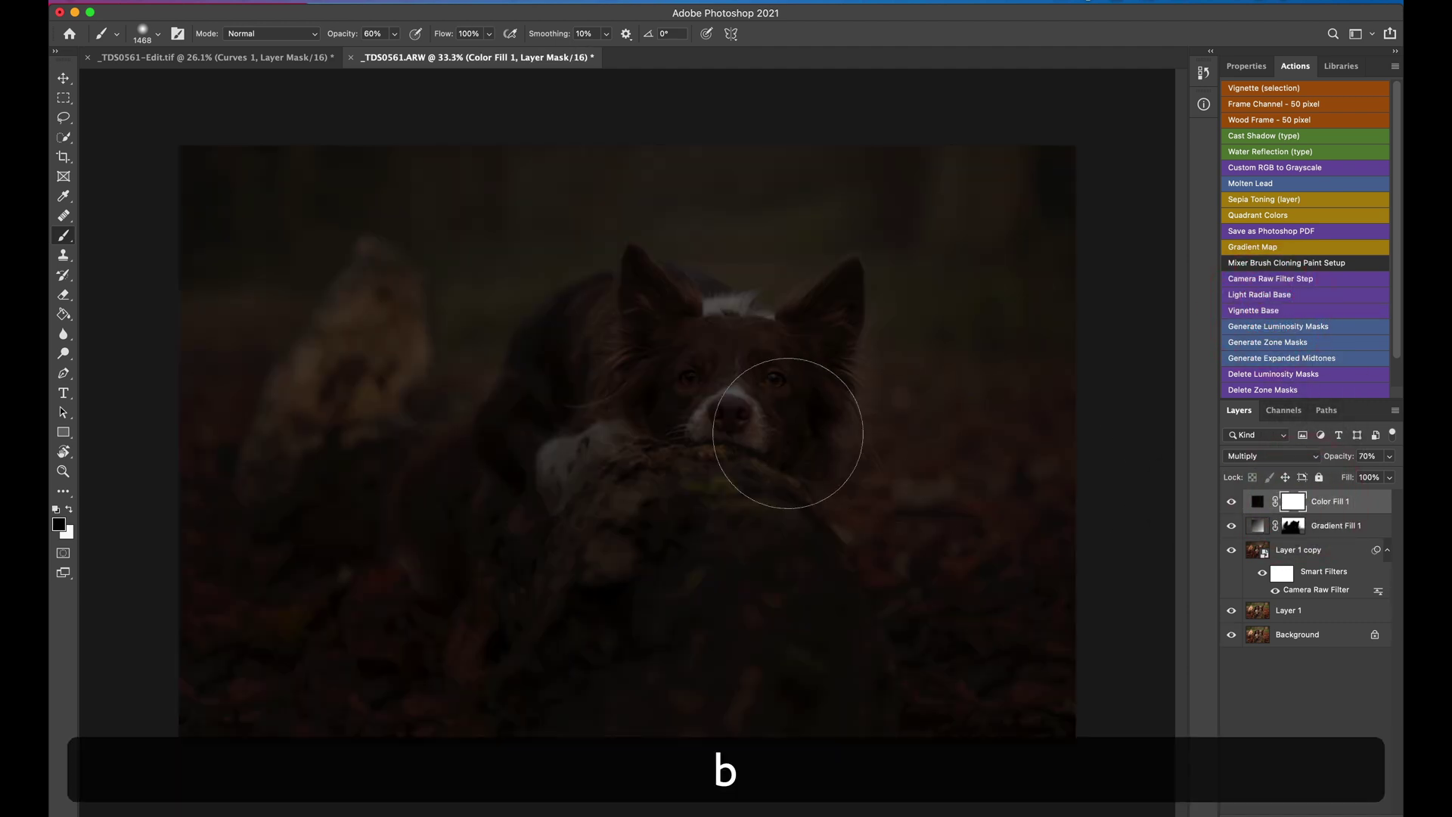
{"action": "mouse_move", "coordinate": [708, 441]}
{"action": "left_mouse_down"}
{"action": "mouse_move", "coordinate": [964, 284]}
{"action": "mouse_move", "coordinate": [839, 170]}
{"action": "left_mouse_up"}
{"action": "key", "text": "0"}
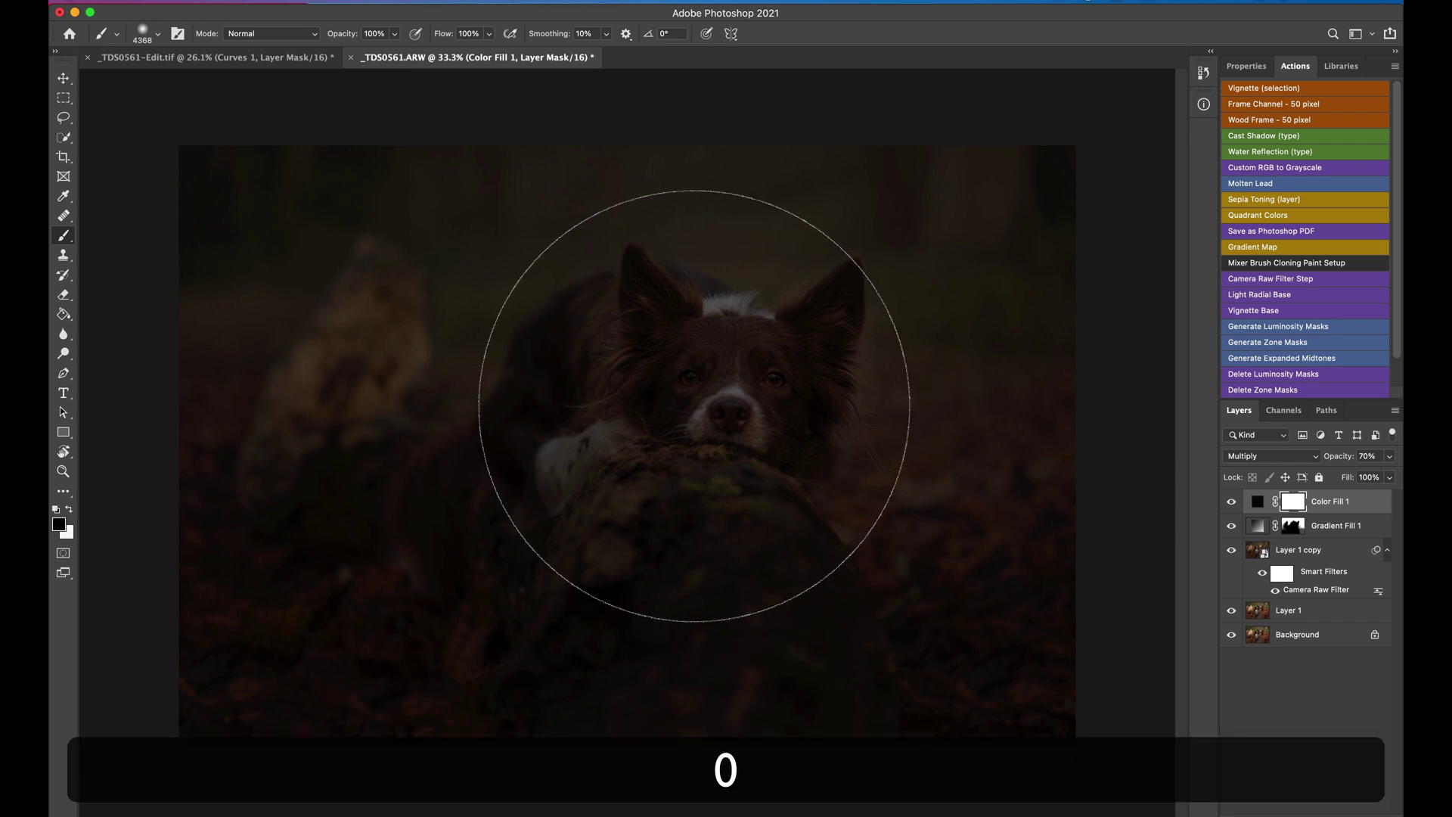
{"action": "left_click", "coordinate": [689, 420]}
{"action": "mouse_move", "coordinate": [687, 418]}
{"action": "left_mouse_down"}
{"action": "mouse_move", "coordinate": [708, 447]}
{"action": "mouse_move", "coordinate": [681, 415]}
{"action": "mouse_move", "coordinate": [665, 428]}
{"action": "mouse_move", "coordinate": [653, 375]}
{"action": "mouse_move", "coordinate": [817, 178]}
{"action": "mouse_move", "coordinate": [721, 424]}
{"action": "left_mouse_up"}
{"action": "key", "text": "3"}
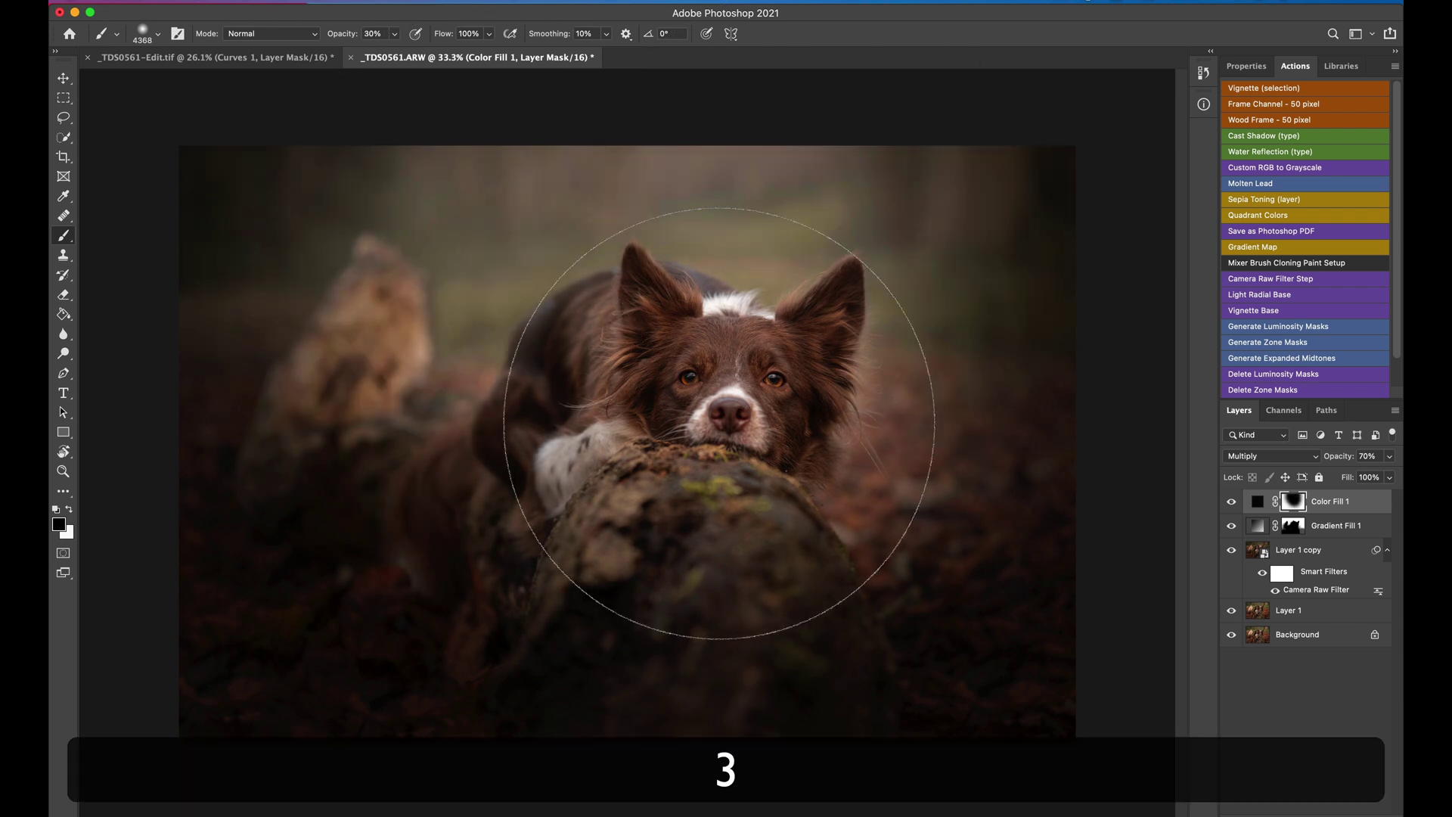
{"action": "mouse_move", "coordinate": [719, 422]}
{"action": "left_mouse_down"}
{"action": "mouse_move", "coordinate": [545, 601]}
{"action": "mouse_move", "coordinate": [647, 583]}
{"action": "mouse_move", "coordinate": [907, 616]}
{"action": "mouse_move", "coordinate": [940, 535]}
{"action": "mouse_move", "coordinate": [903, 533]}
{"action": "mouse_move", "coordinate": [965, 113]}
{"action": "left_mouse_up"}
{"action": "key", "text": "x"}
{"action": "key", "text": "bracketleft"}
Set Color Fill 1 to Darken and compare against the original Layer 1 photo
{"action": "left_click", "coordinate": [1282, 454]}
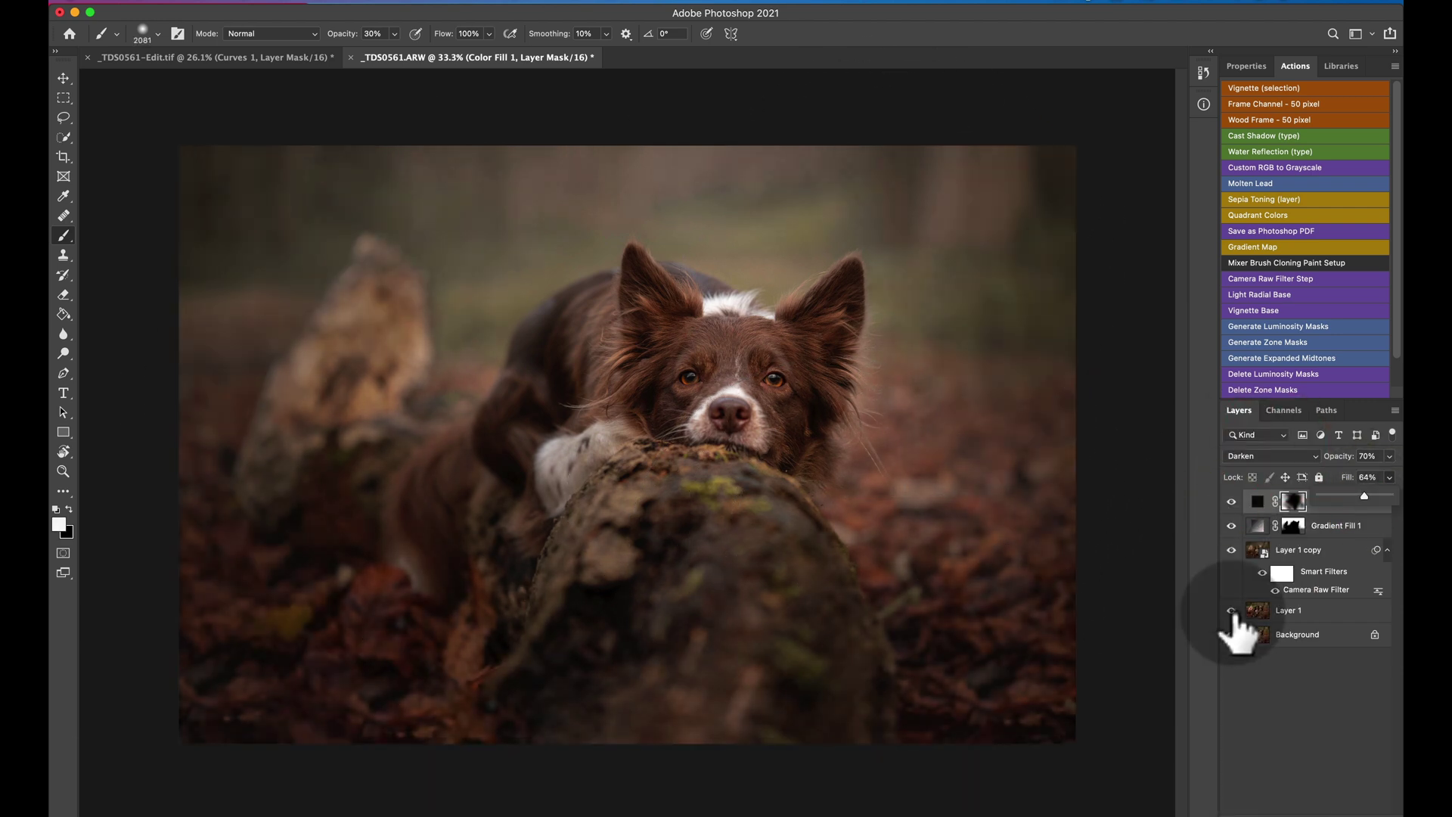
{"action": "left_click", "coordinate": [1230, 610], "text": "alt"}
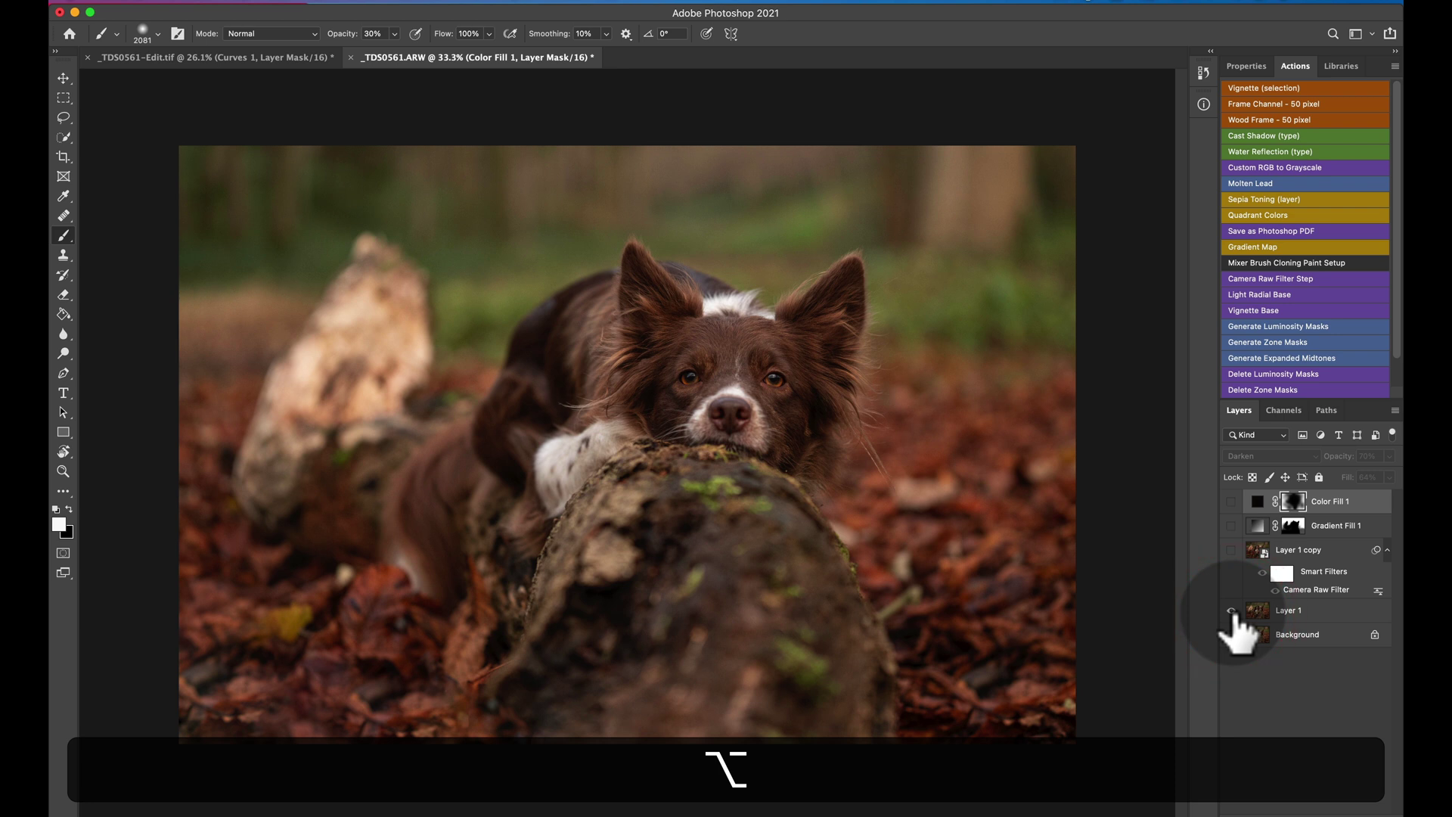
{"action": "left_click", "coordinate": [1230, 611], "text": "alt"}
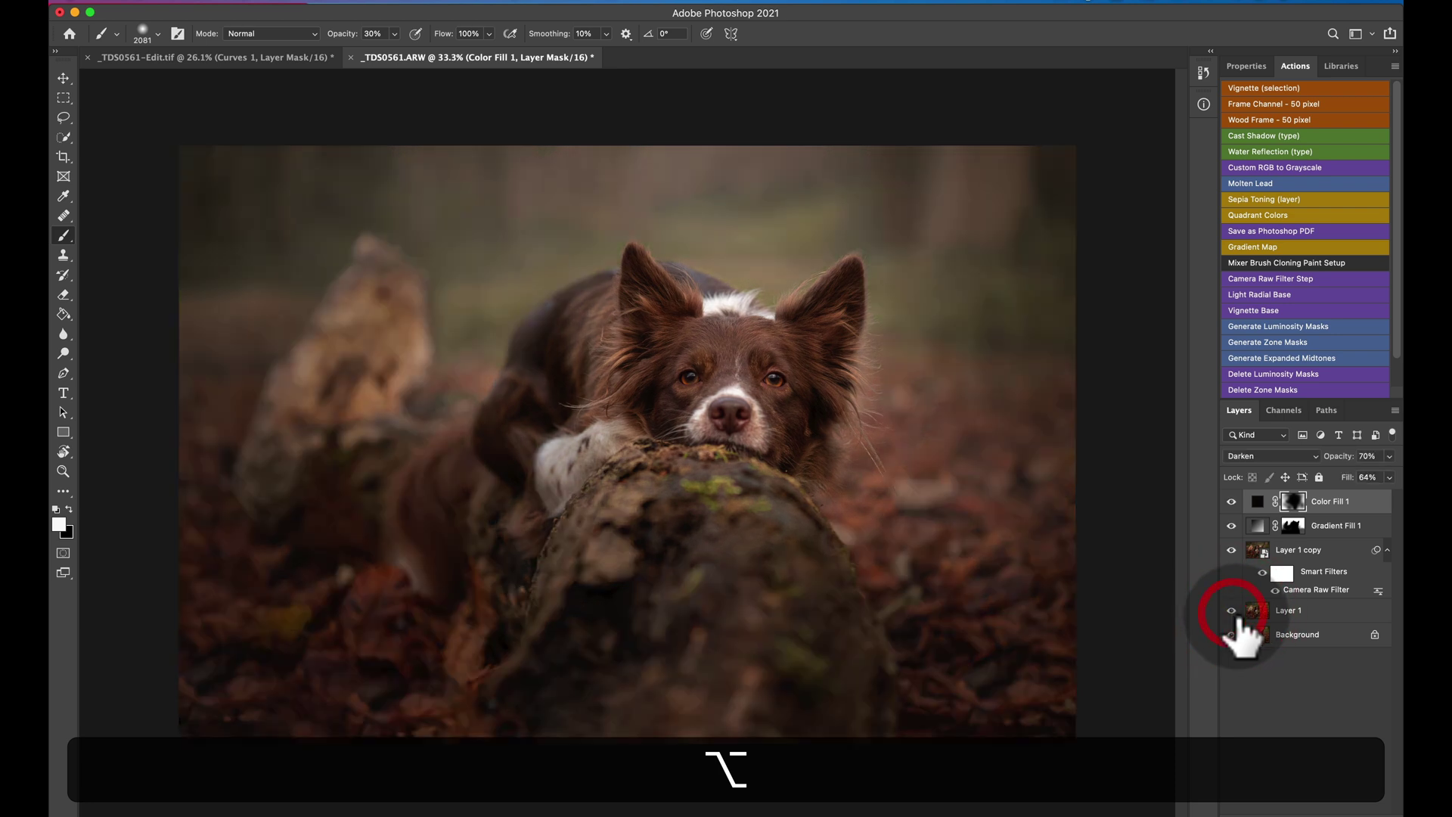
{"action": "left_click", "coordinate": [1345, 526]}
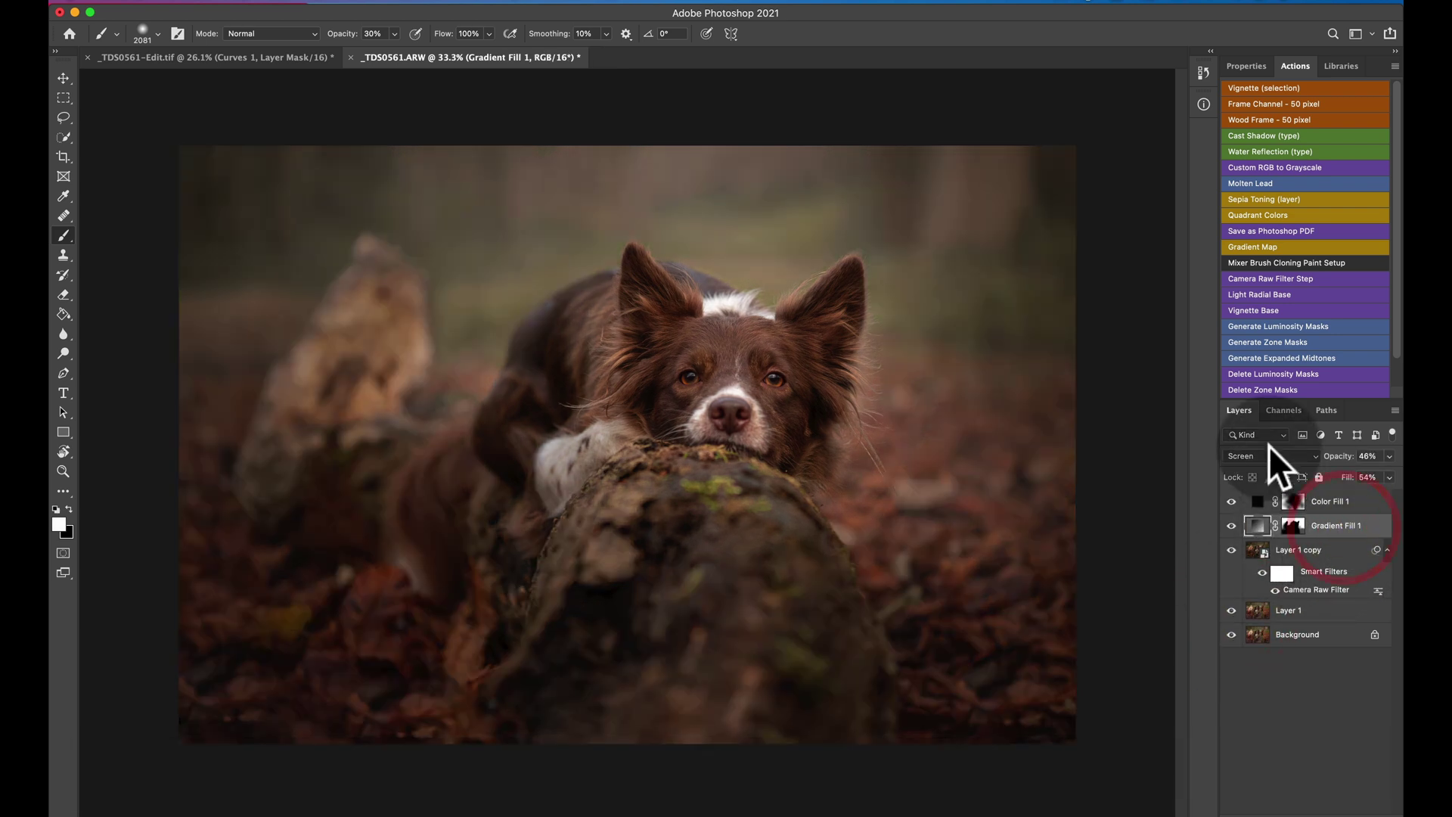
Set Gradient Fill 1 to Lighten at 34% opacity and target its mask with an enlarged brush
{"action": "left_click", "coordinate": [1269, 446]}
{"action": "left_click", "coordinate": [1269, 441]}
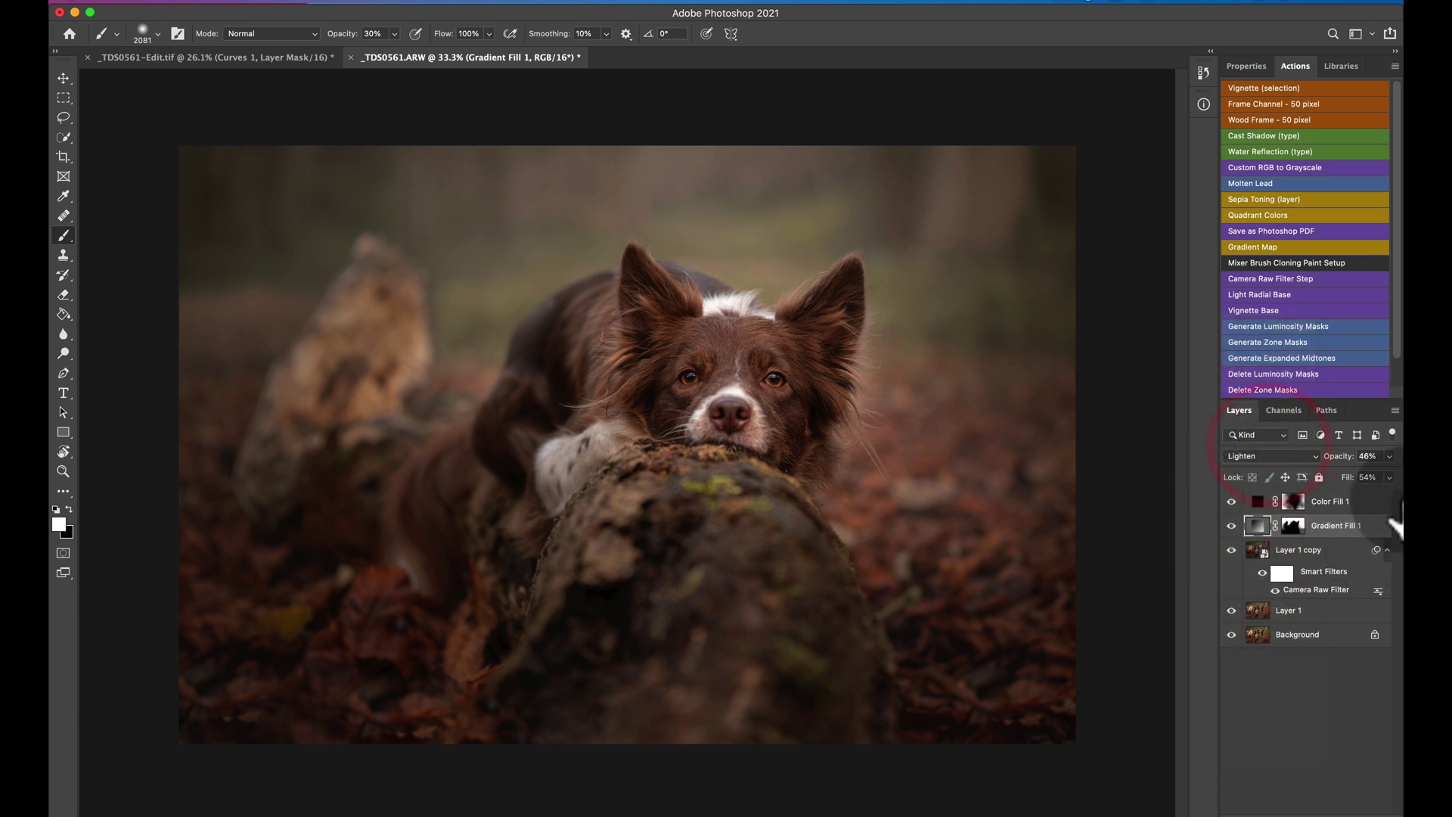
{"action": "left_click_drag", "start_coordinate": [1344, 469], "coordinate": [1343, 469]}
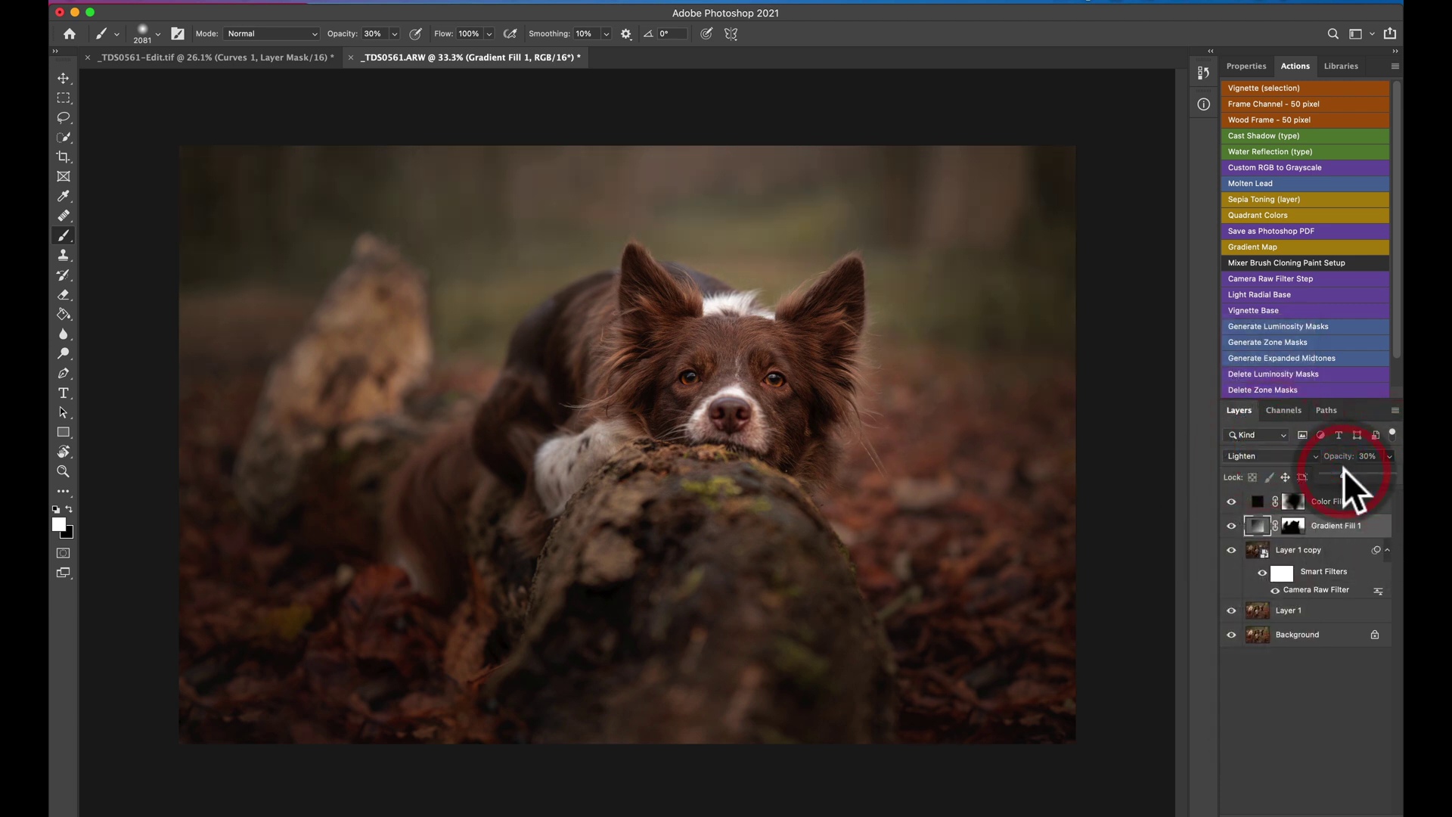
{"action": "left_click", "coordinate": [1293, 526]}
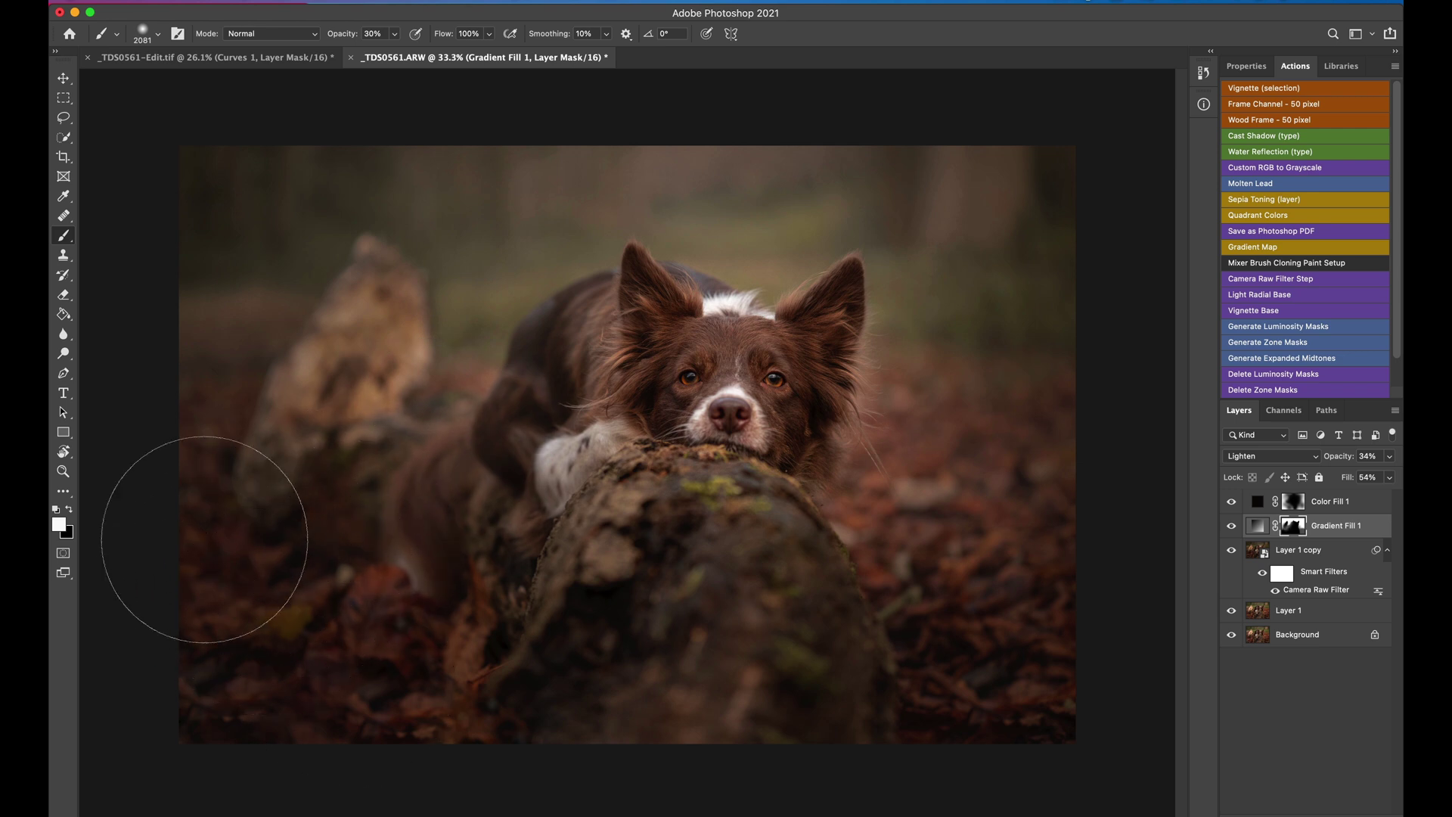
{"action": "key", "text": "ctrl+alt"}
{"action": "left_click_drag", "start_coordinate": [301, 554], "coordinate": [357, 554]}
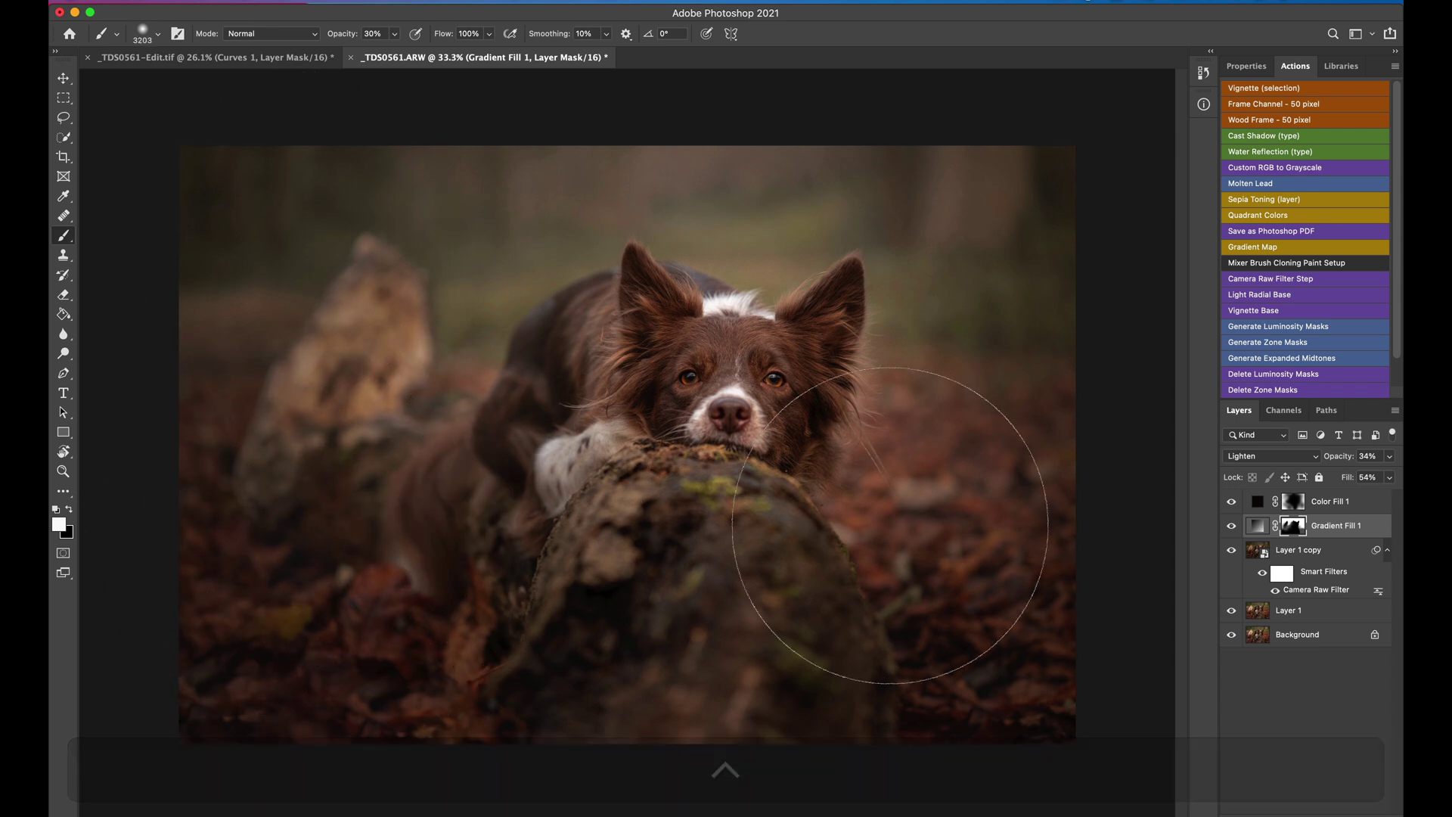